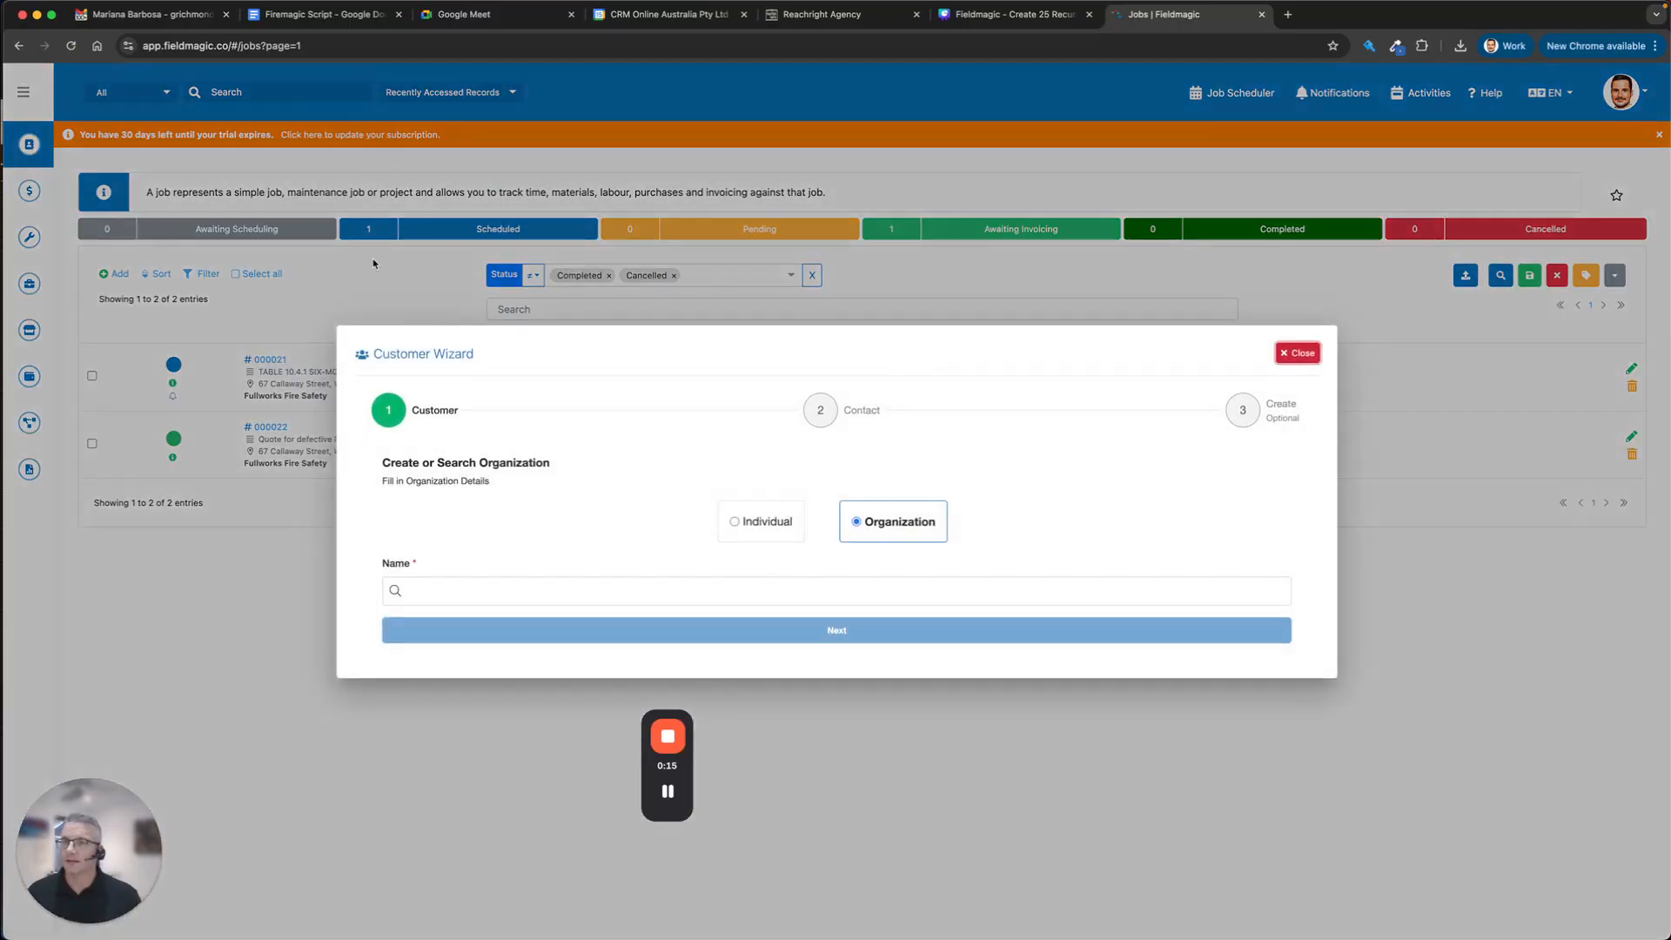
Enter the organization name 'CRM Online' and fill its Belmont address from the Google suggestion.
left_click(645, 580)
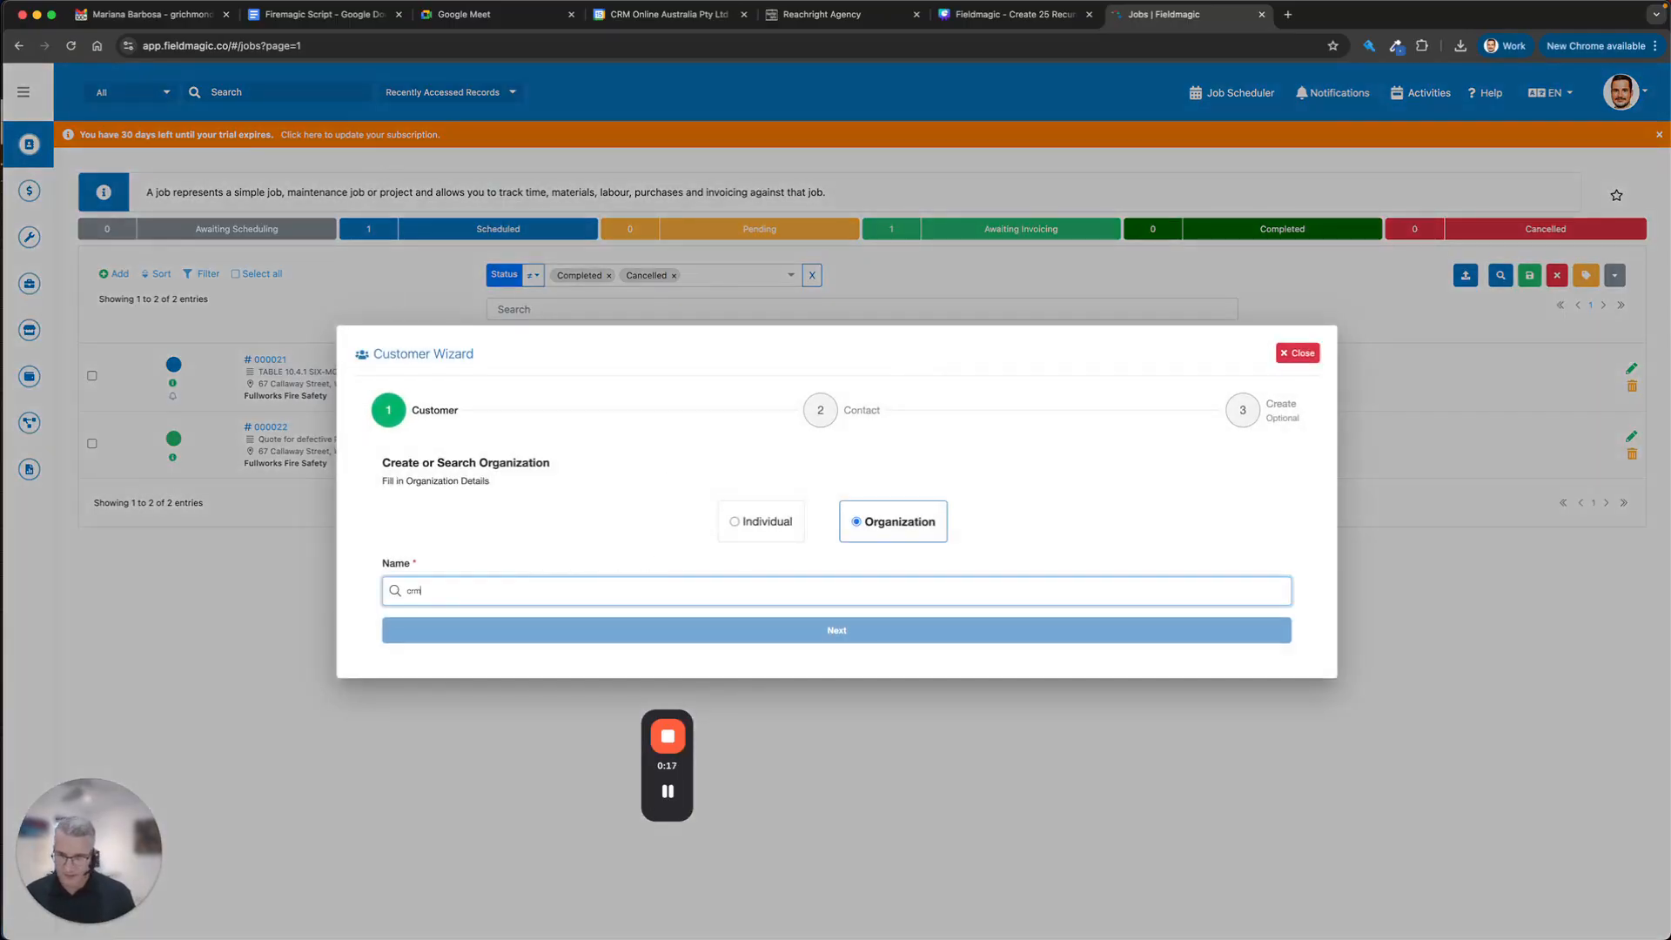
type("crm online")
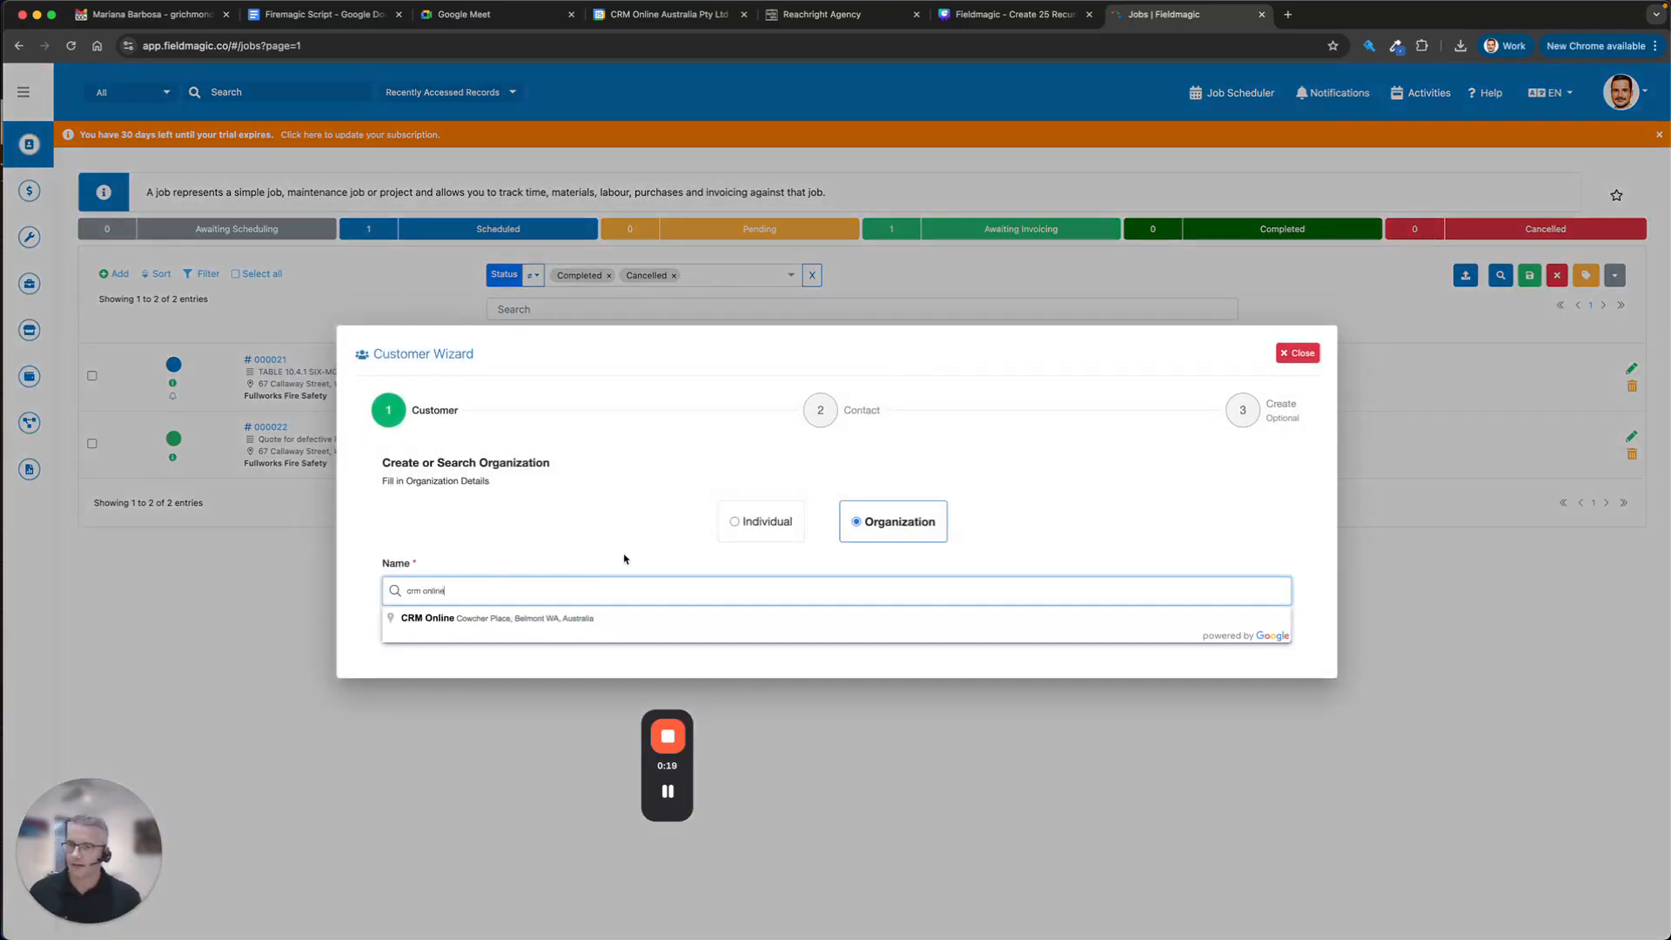
left_click(488, 619)
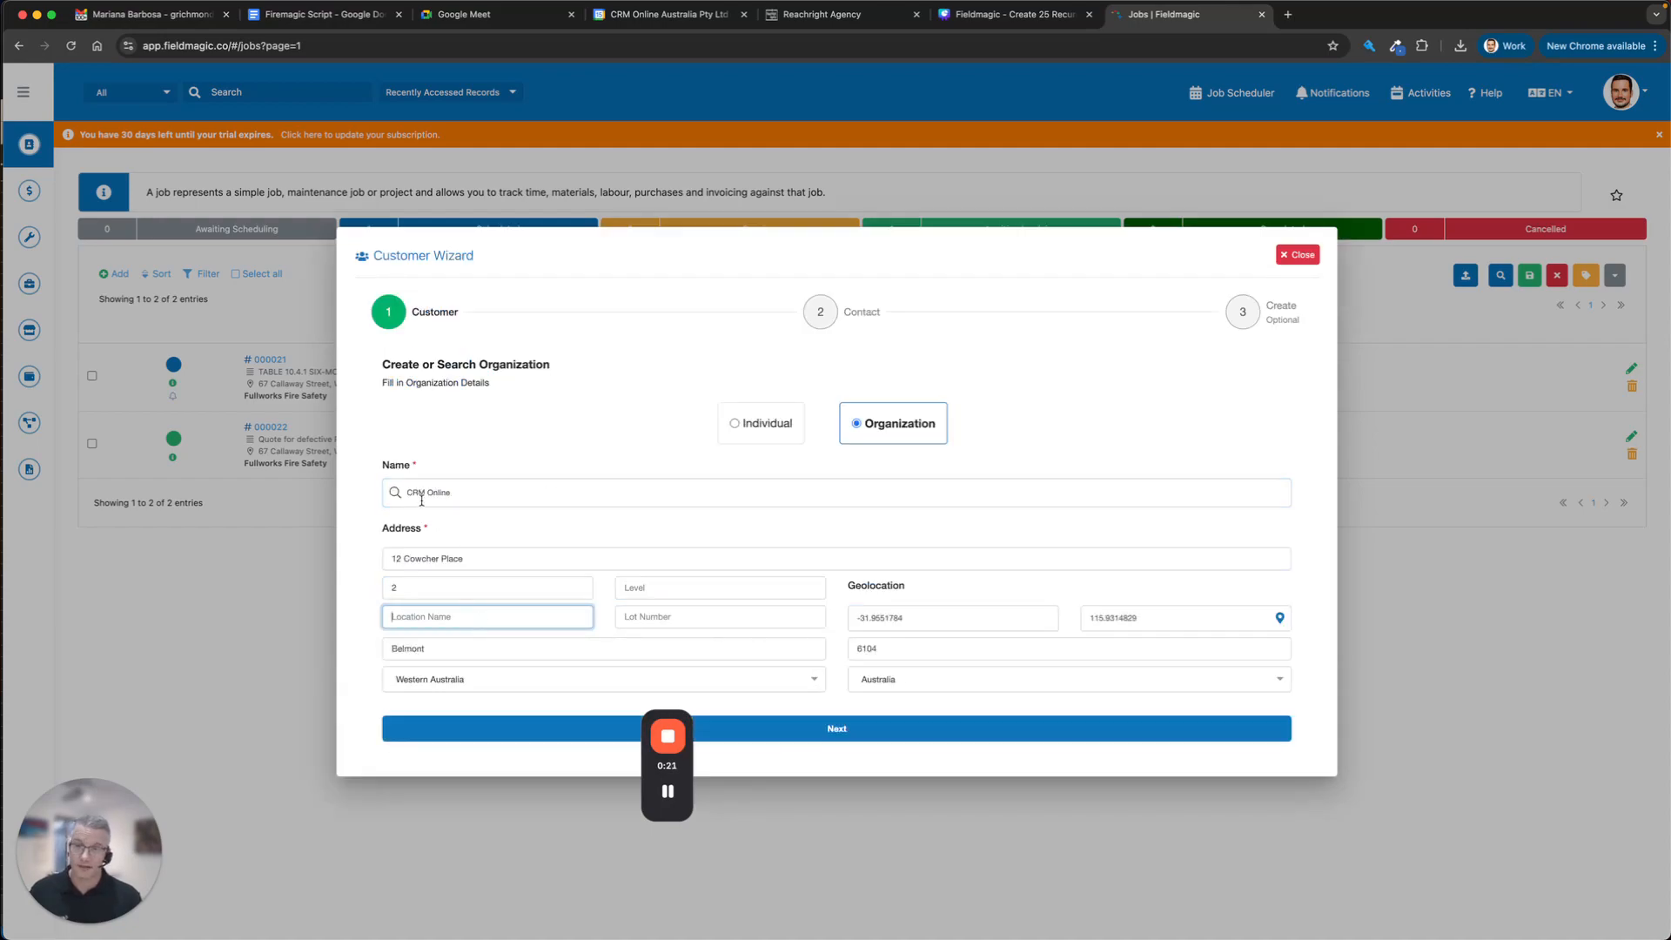
left_click_drag(666, 720, 1592, 787)
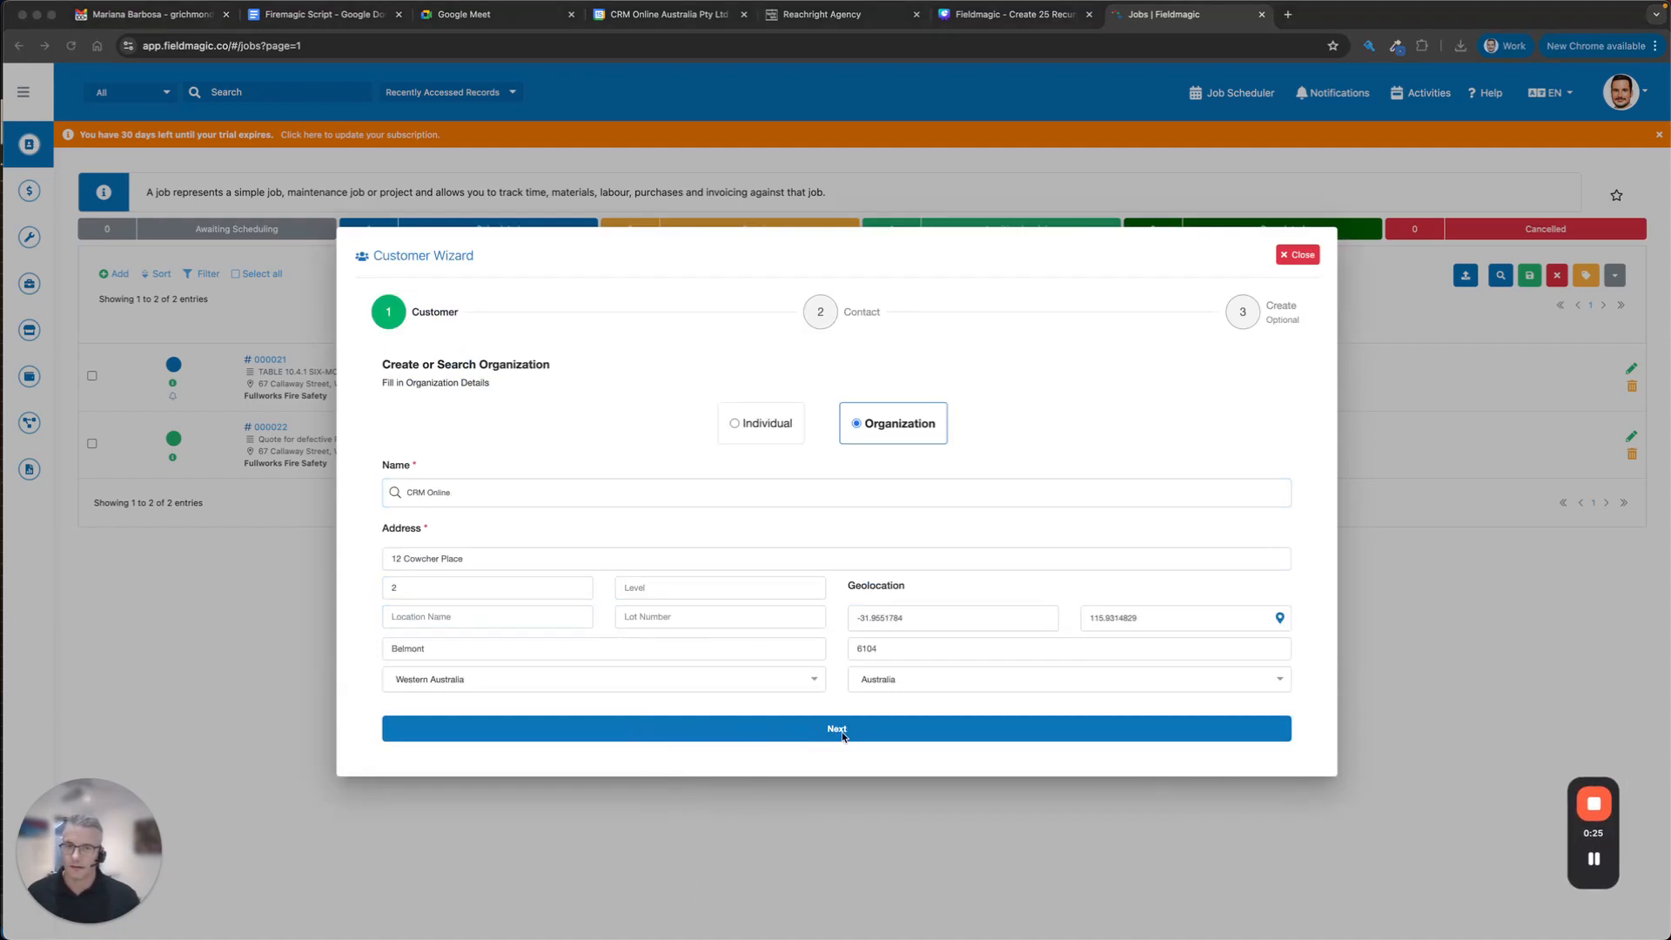
left_click(781, 734)
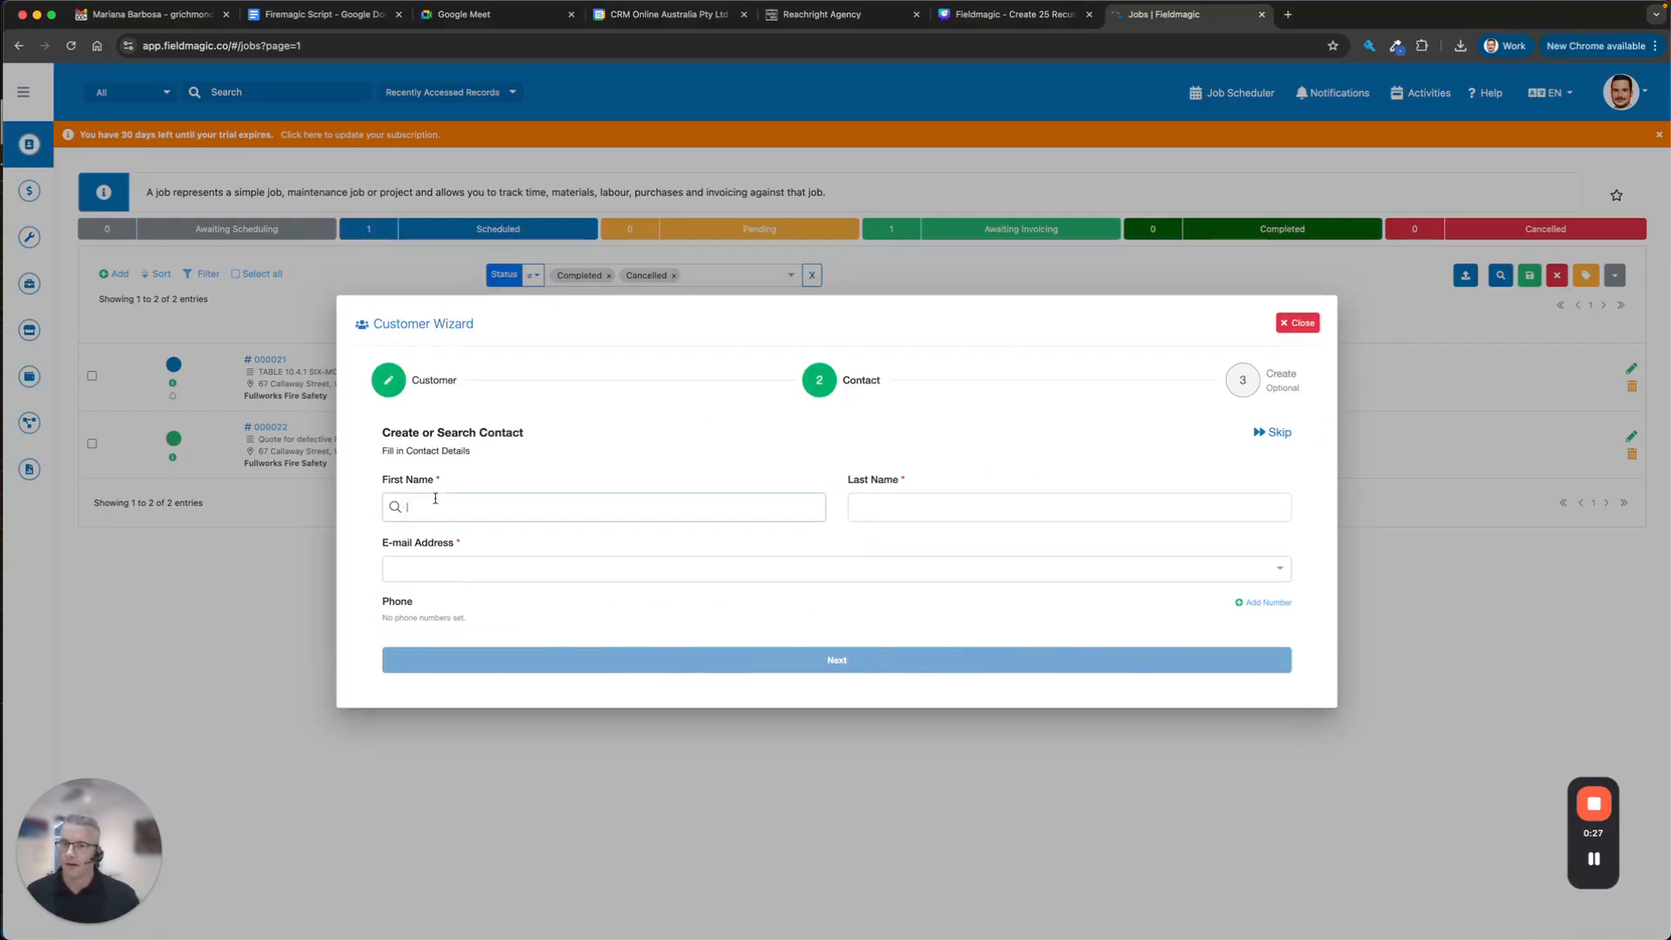
Fill in the contact's first name, last name and e-mail address.
left_click(434, 499)
type("Joe")
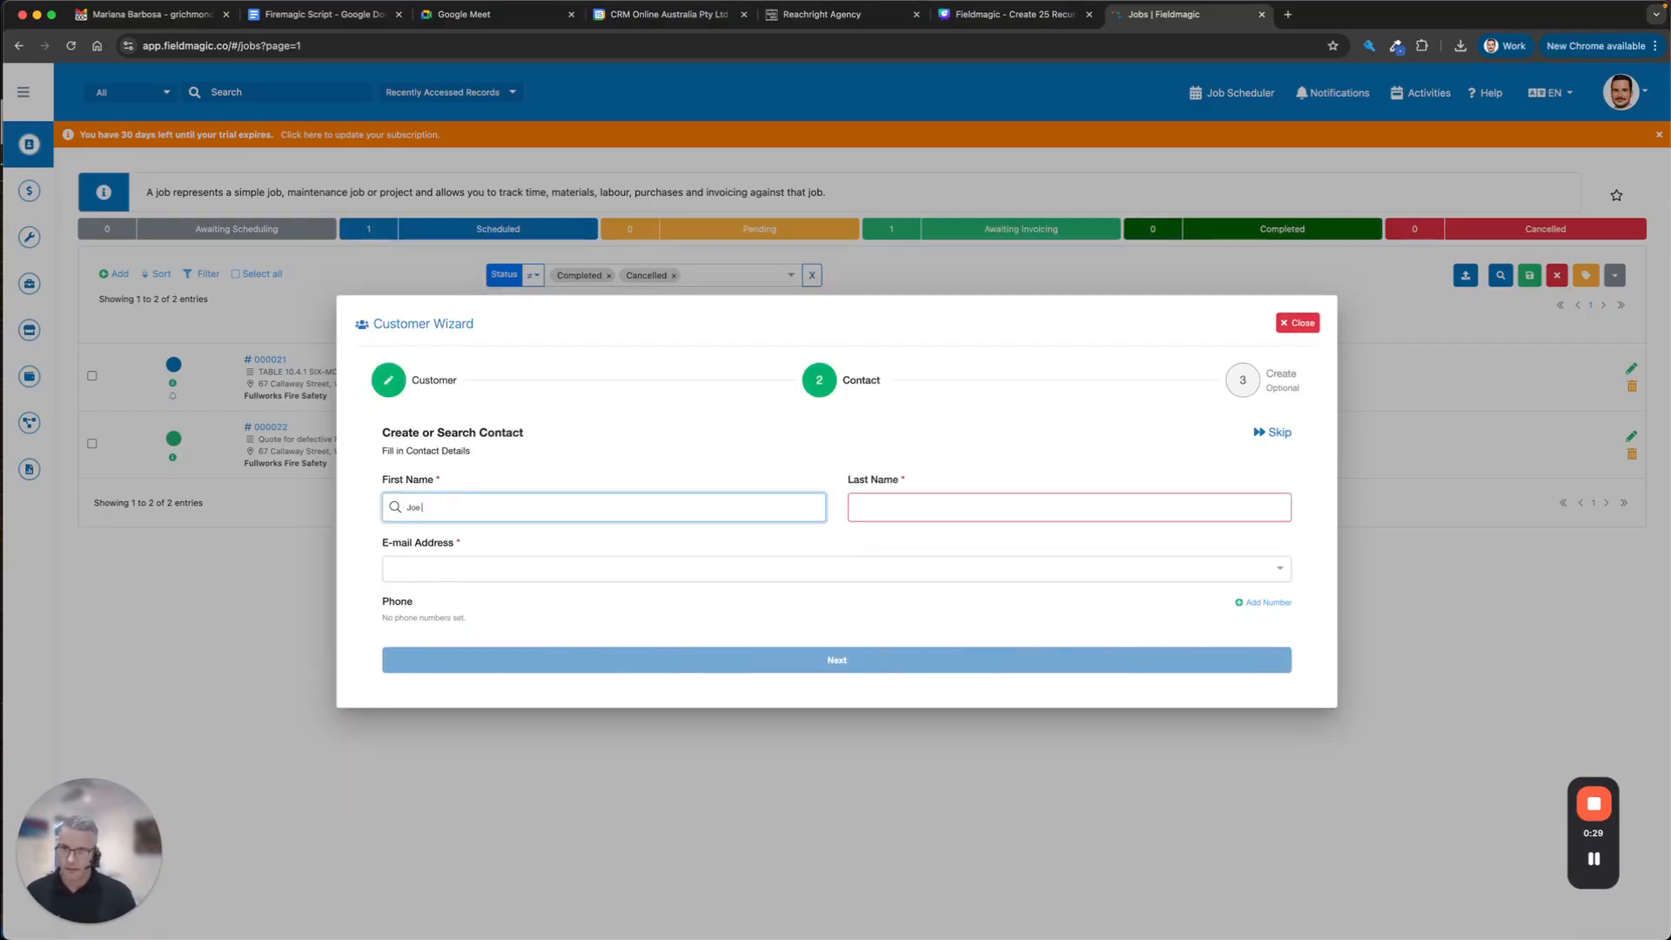
key("Tab")
type("Smo")
key("BackSpace")
key("BackSpace")
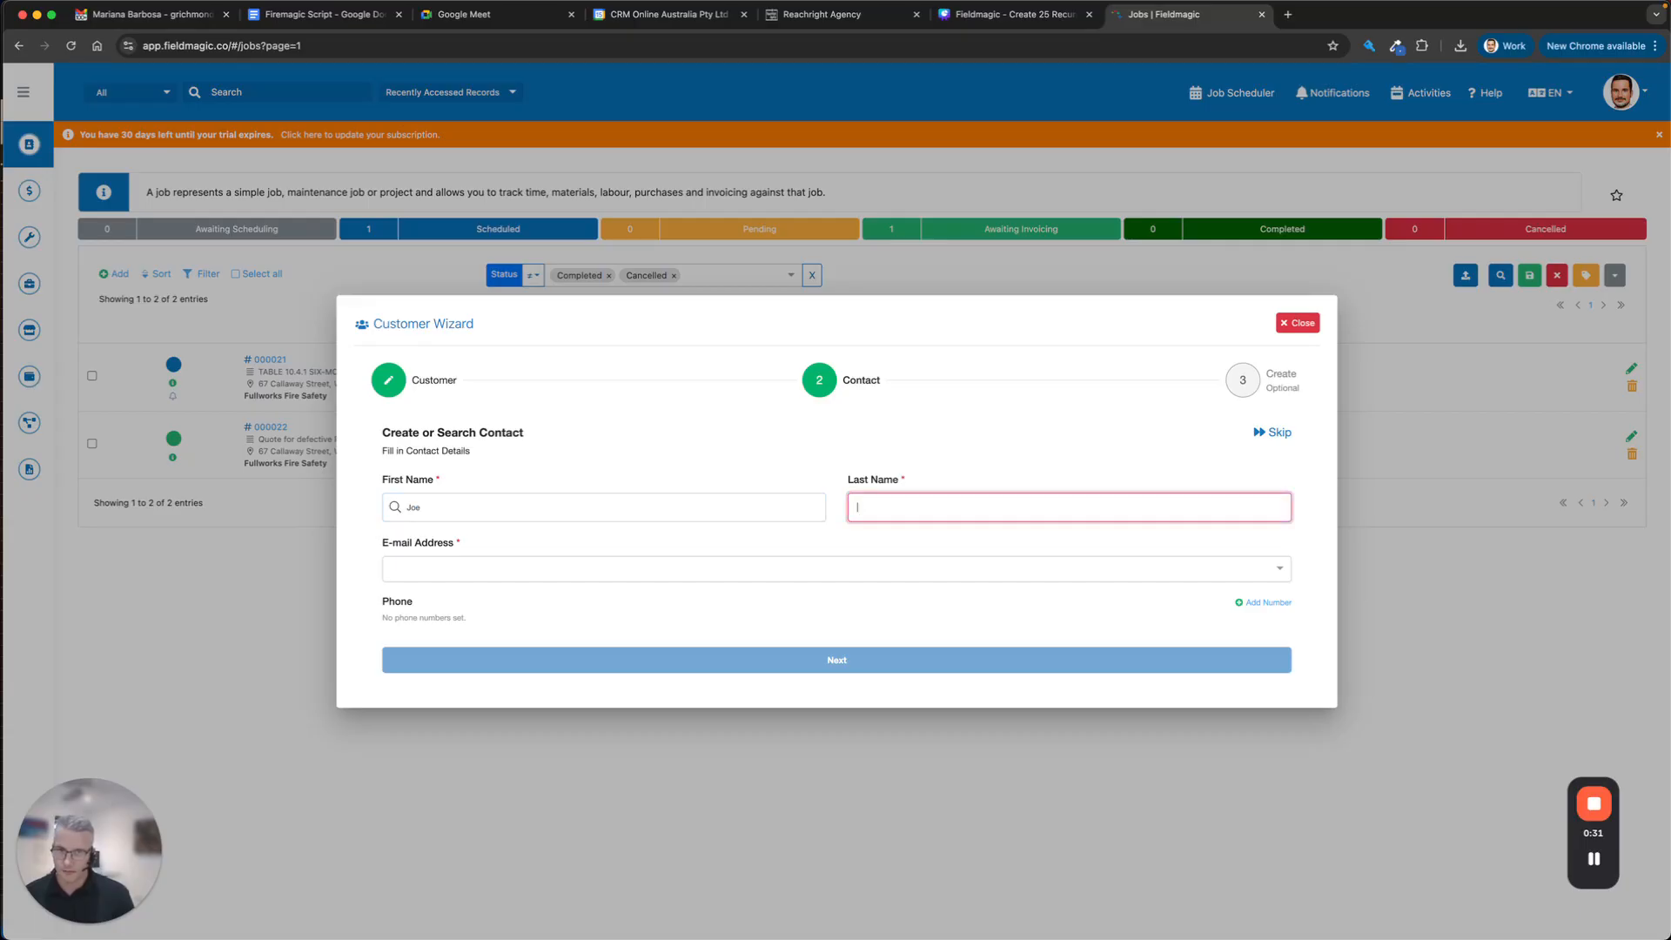
type("Bloggs")
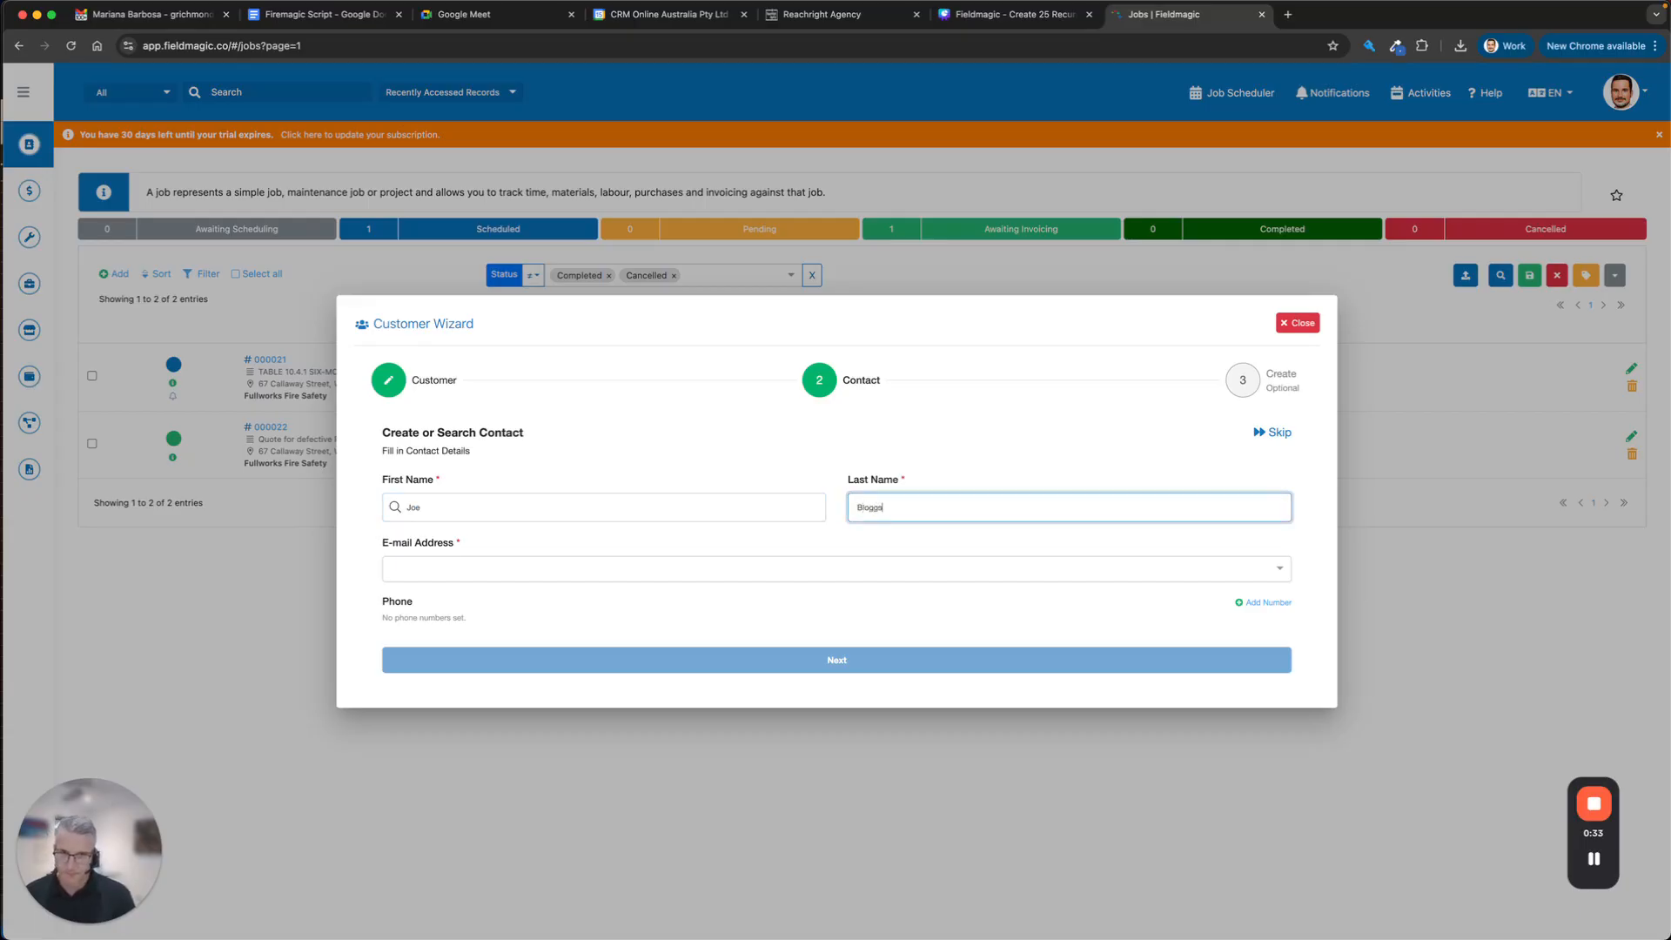
key("Tab")
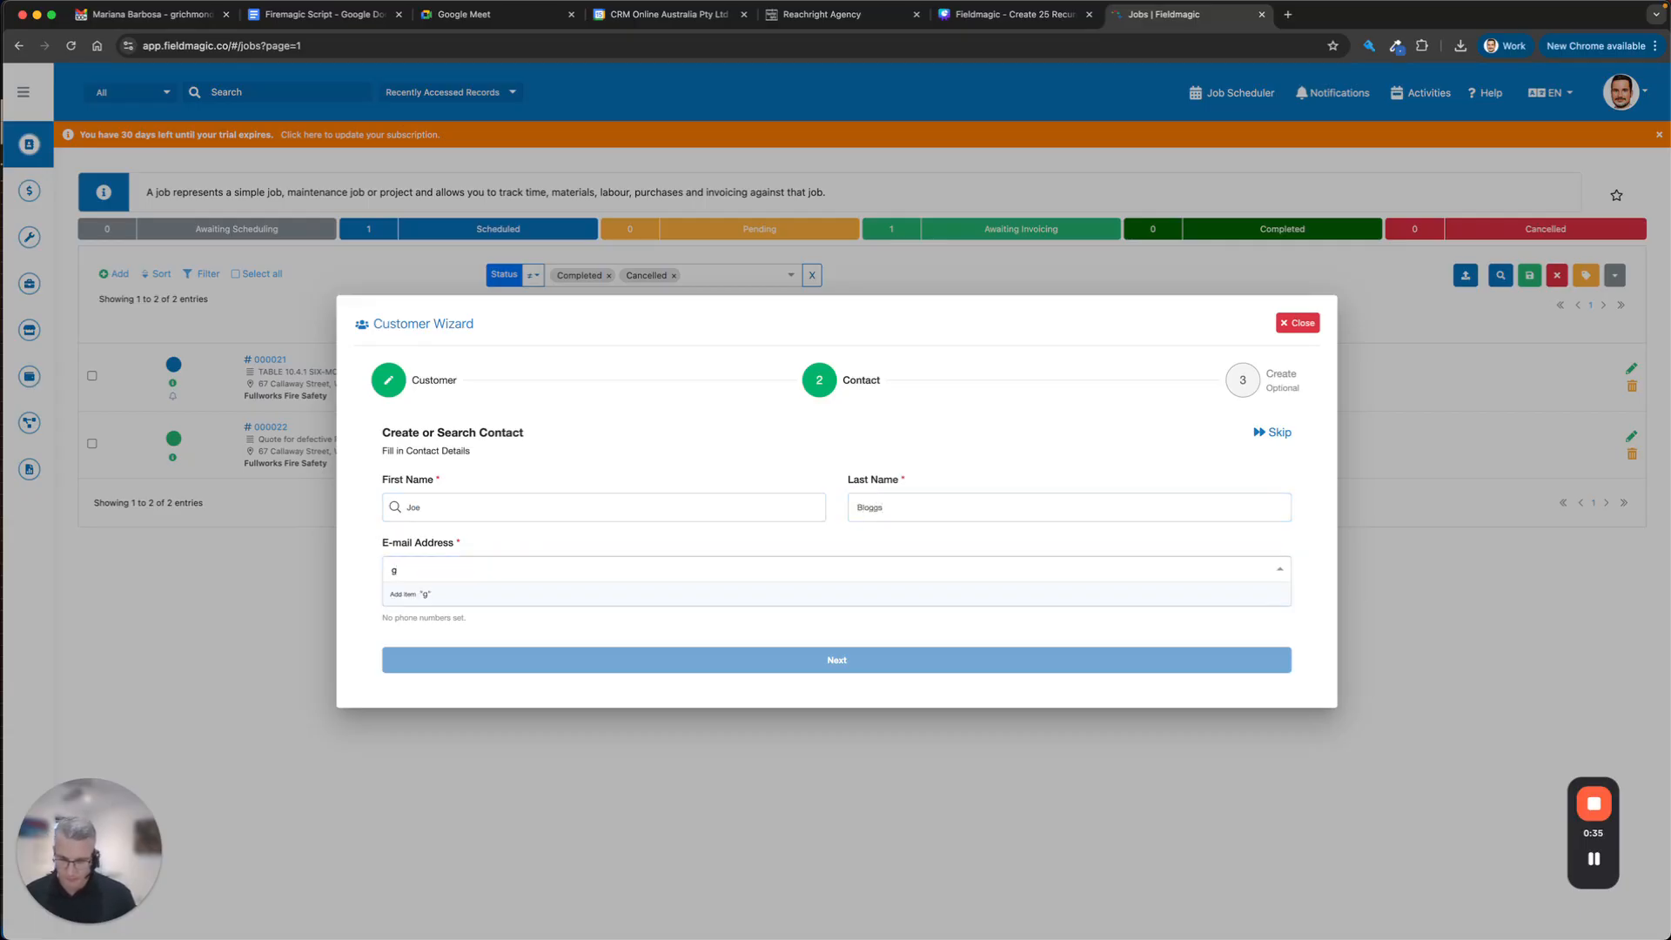
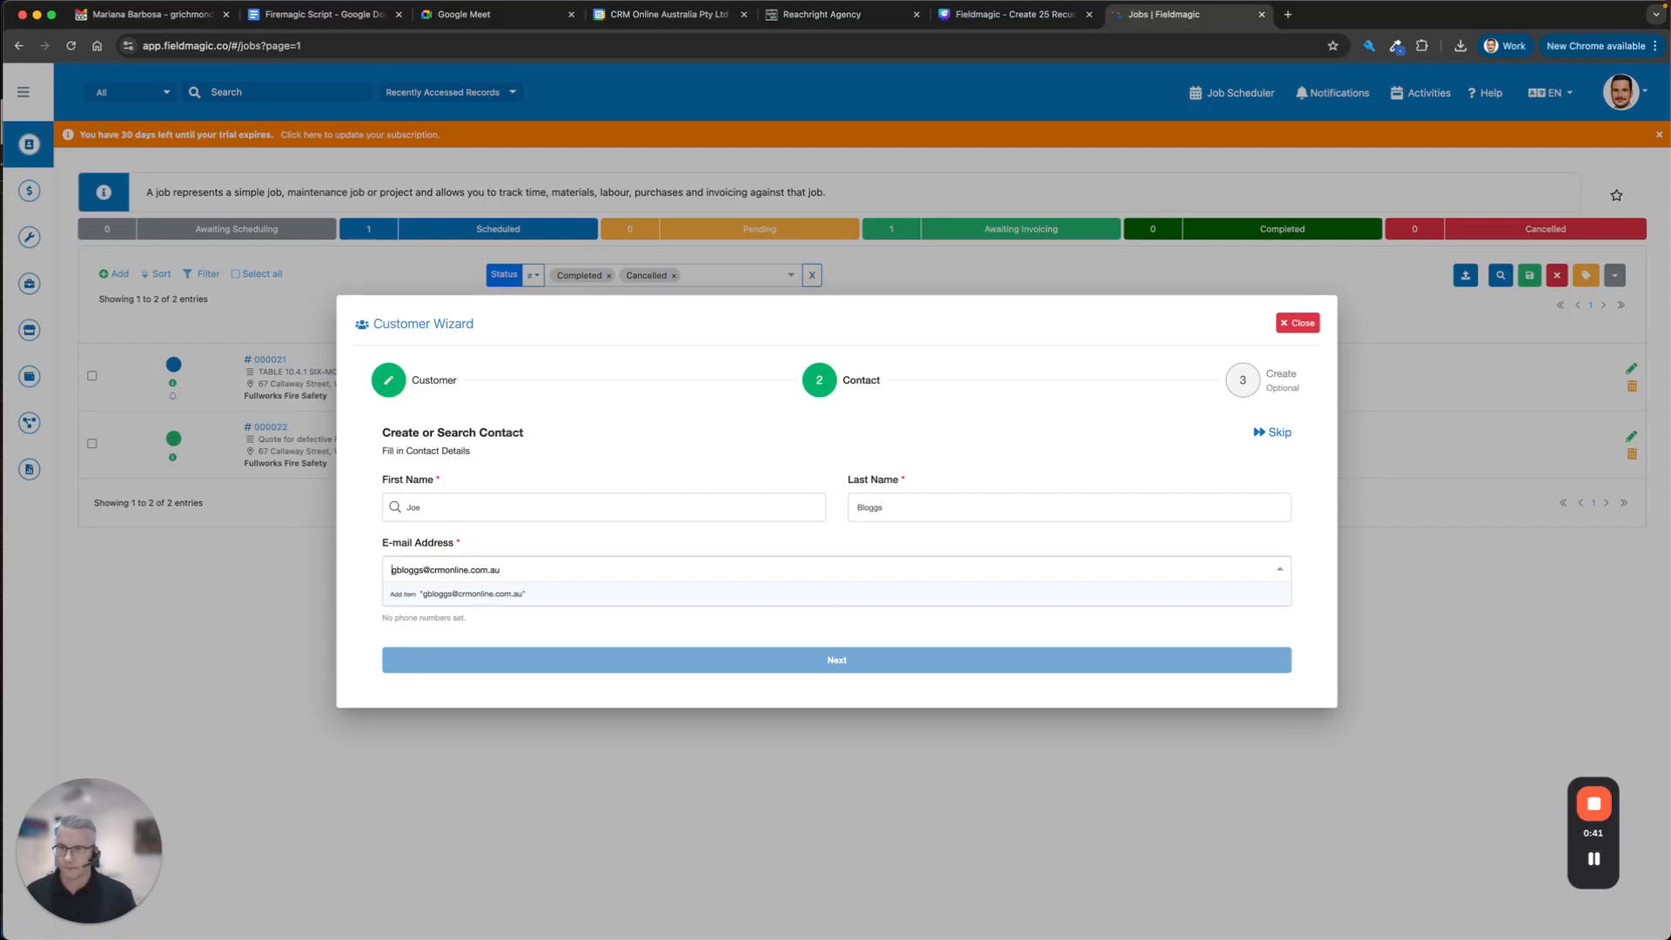
key("Right")
key("BackSpace")
type("j")
key("Return")
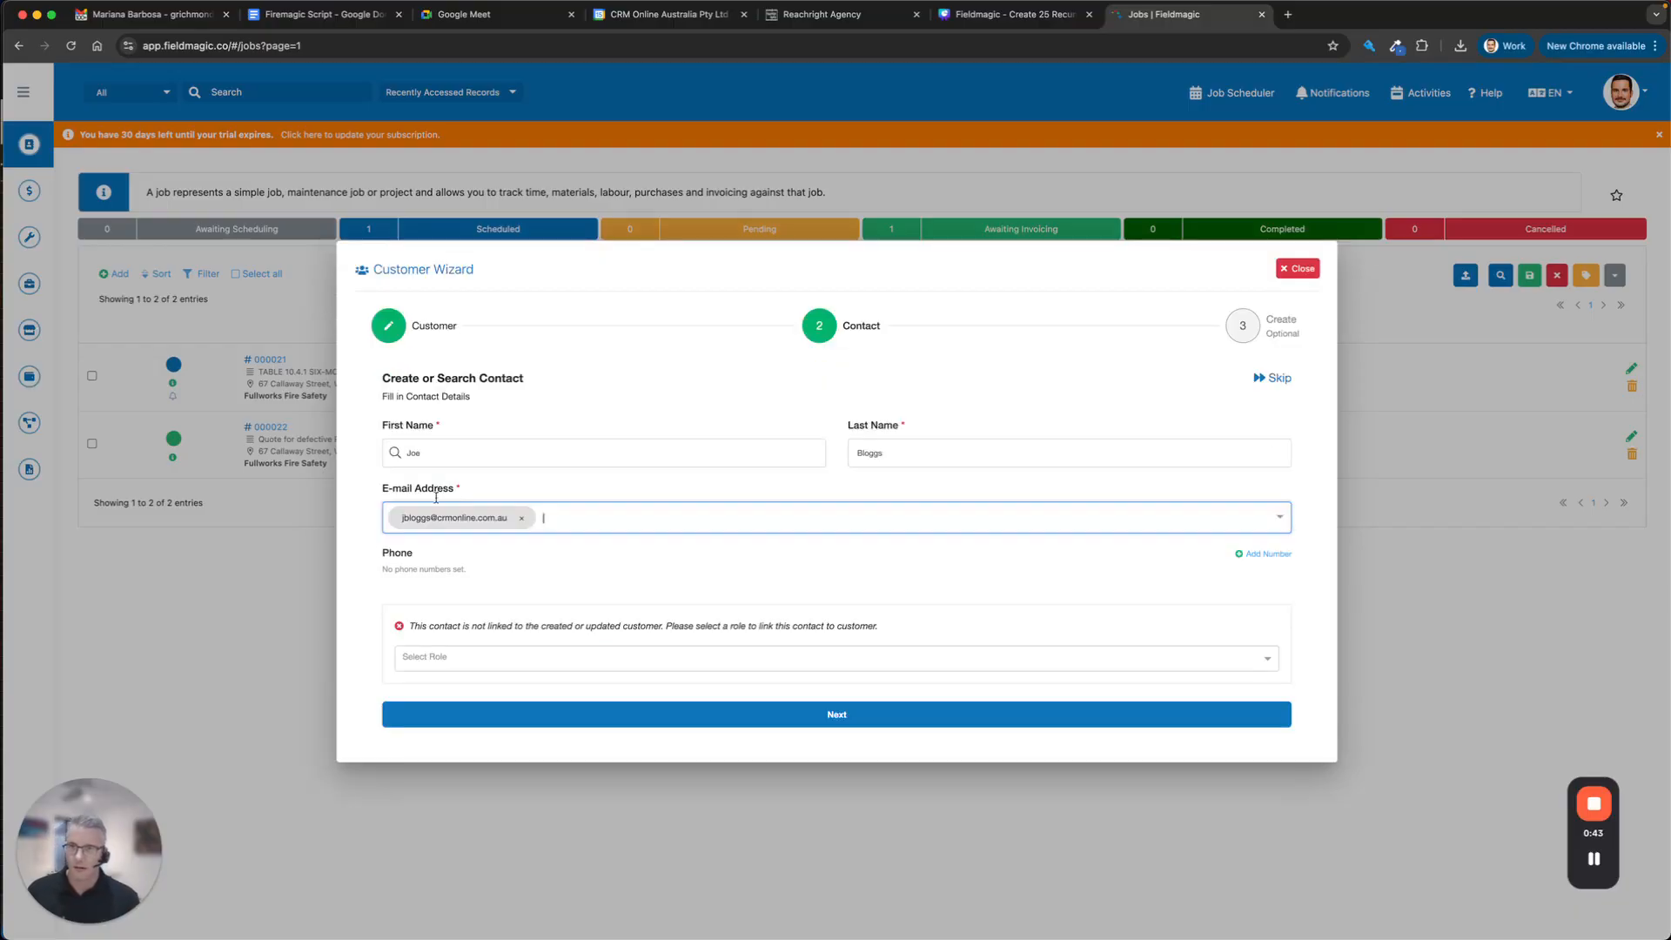
Give the contact the Owner role, save the customer, and start a new contract.
left_click(486, 667)
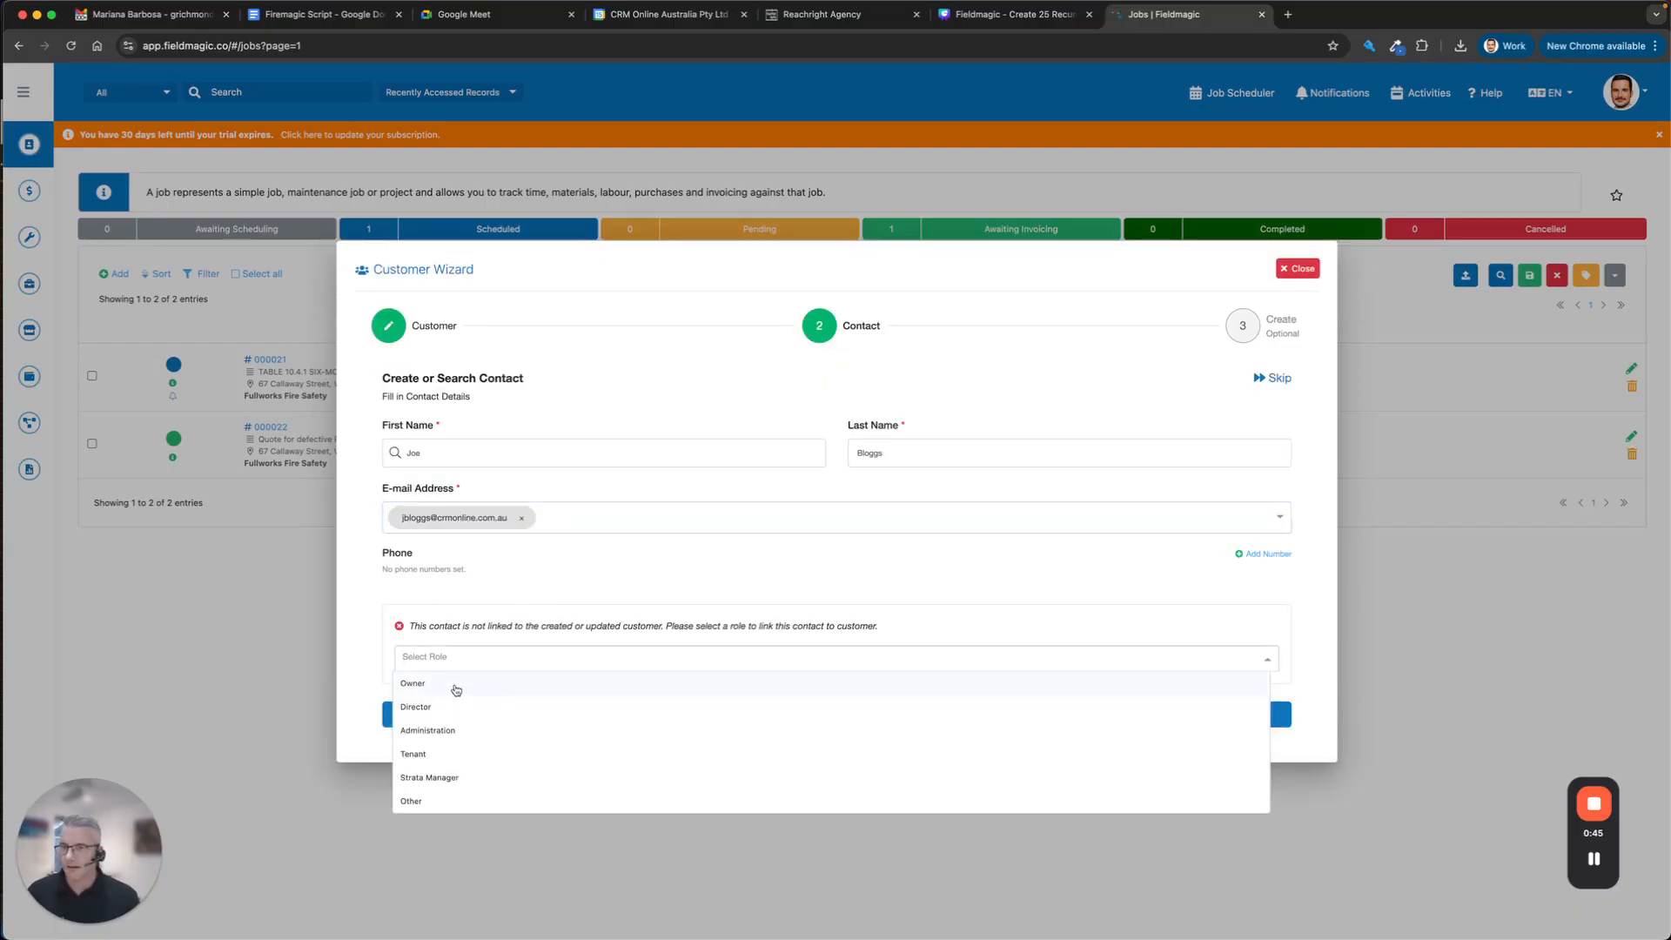
left_click(454, 688)
left_click(684, 715)
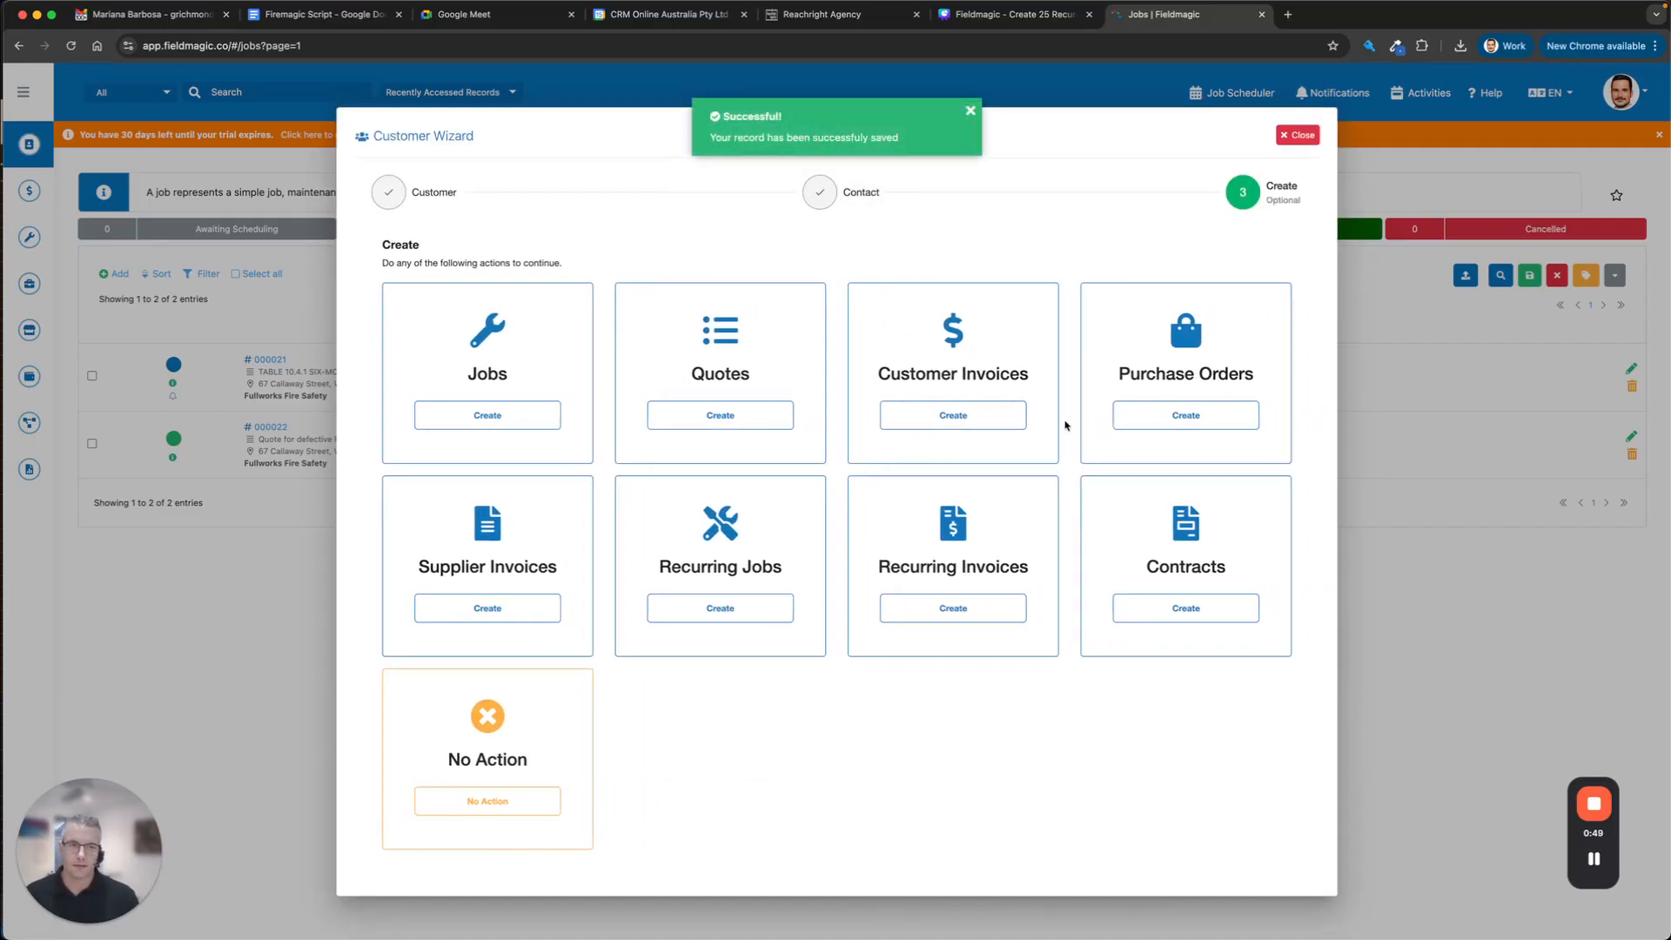
left_click(1122, 602)
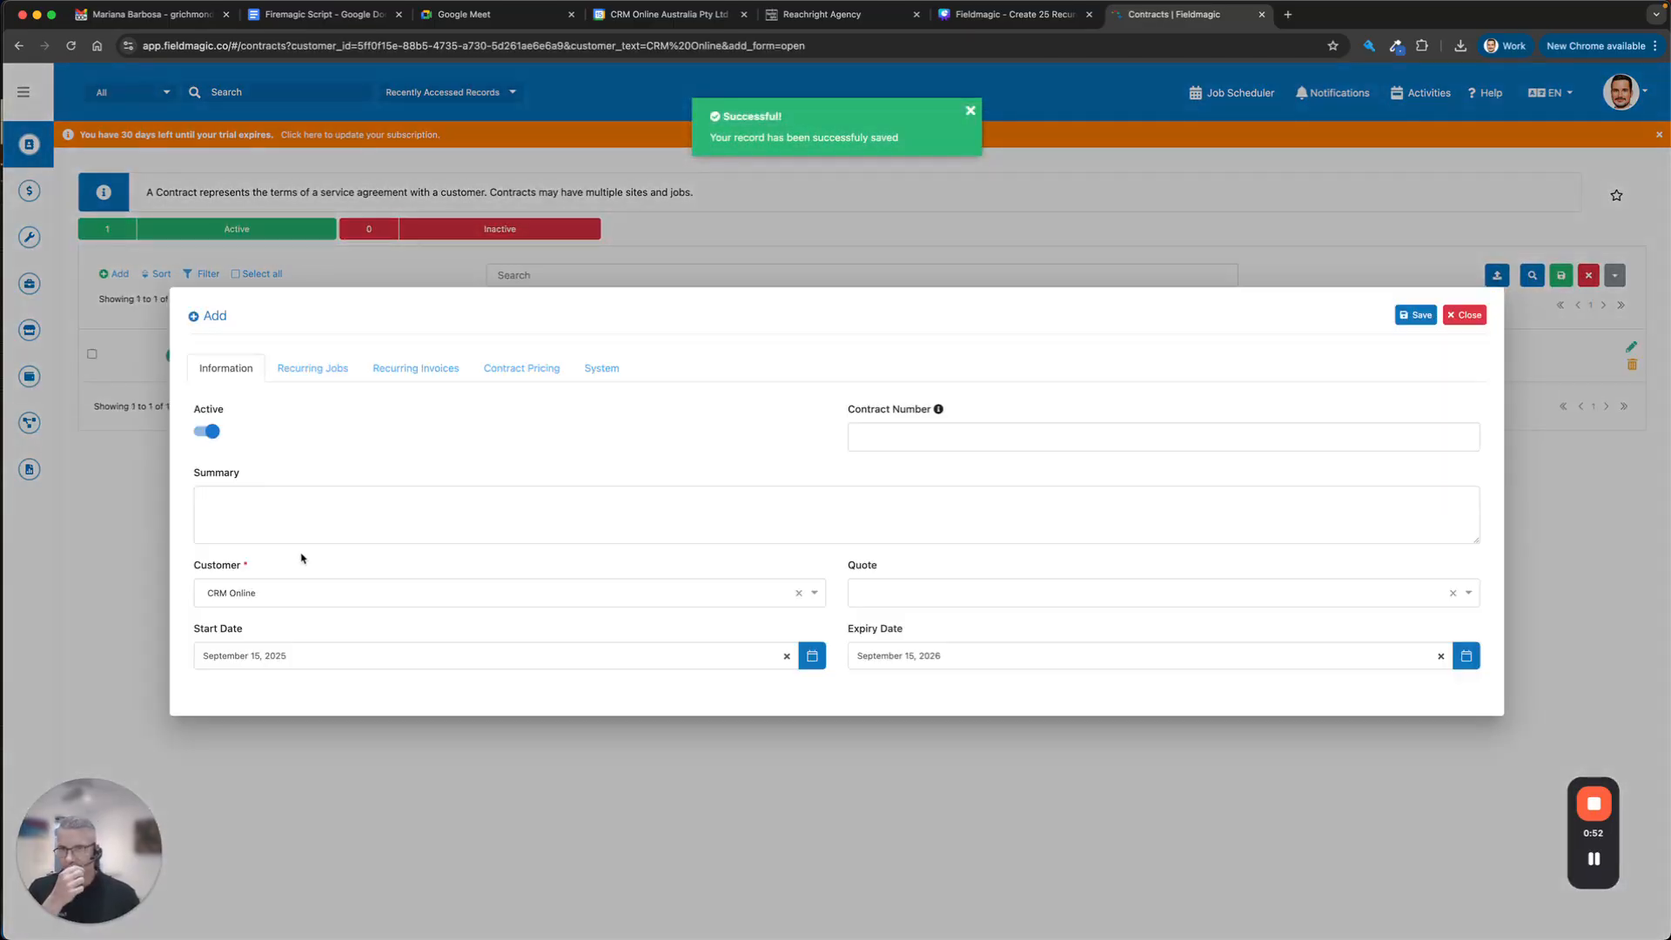
Save contract CT-0001 summarised as 'Fire Servicing' and bring up the asset types for inspections.
left_click(299, 531)
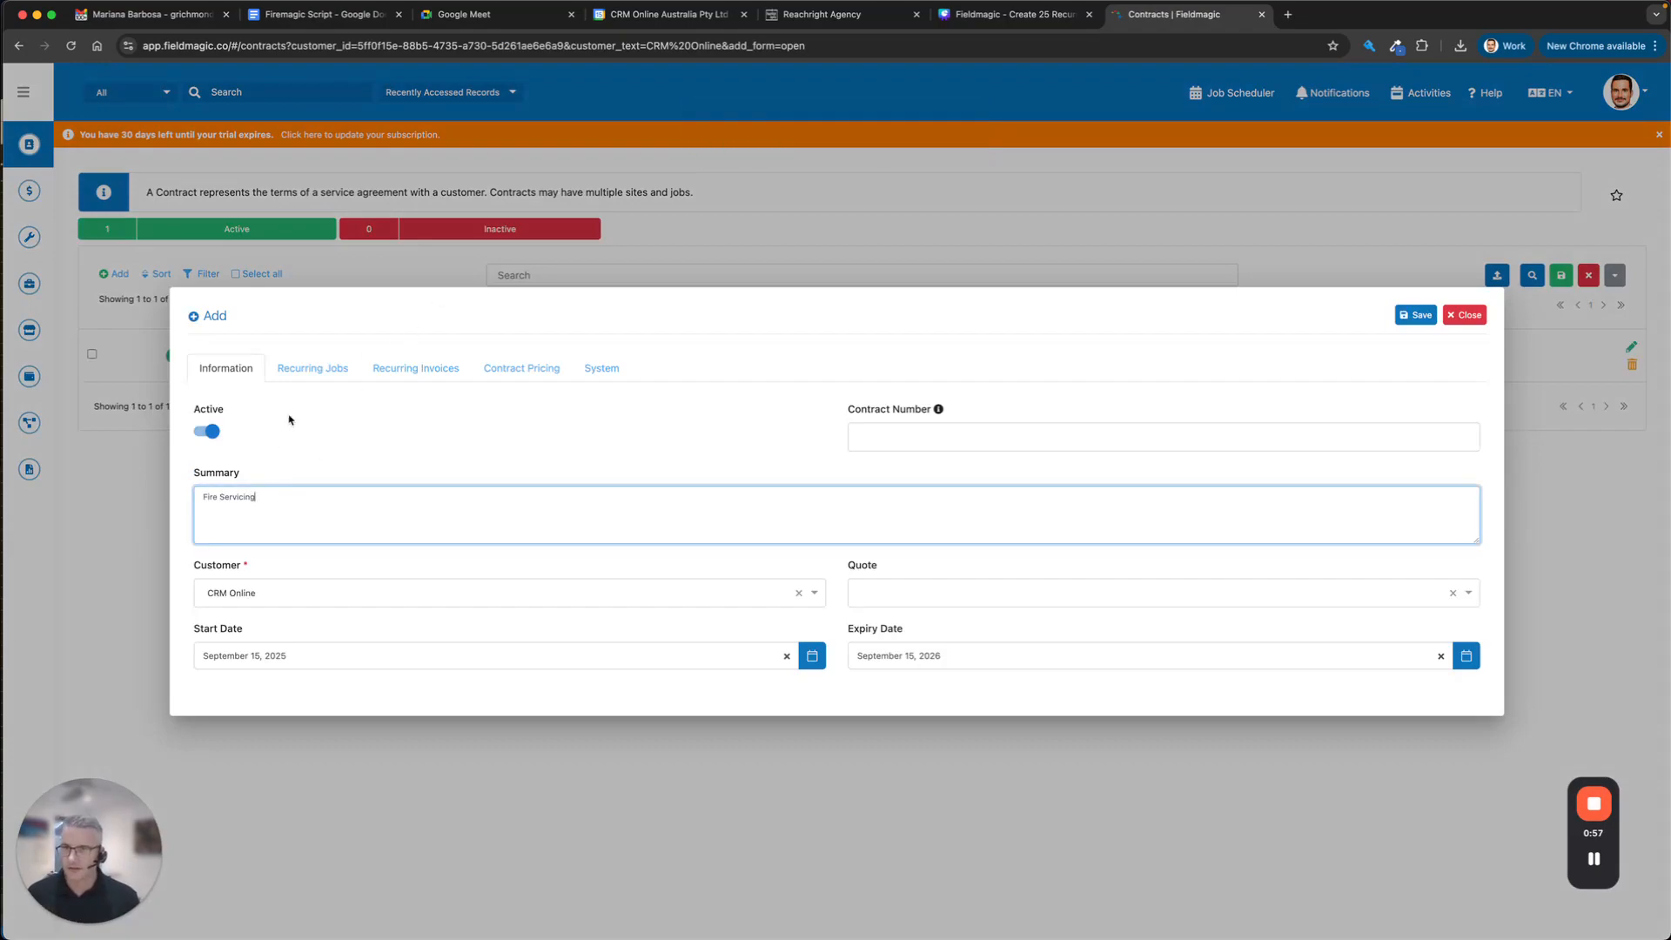
left_click(313, 382)
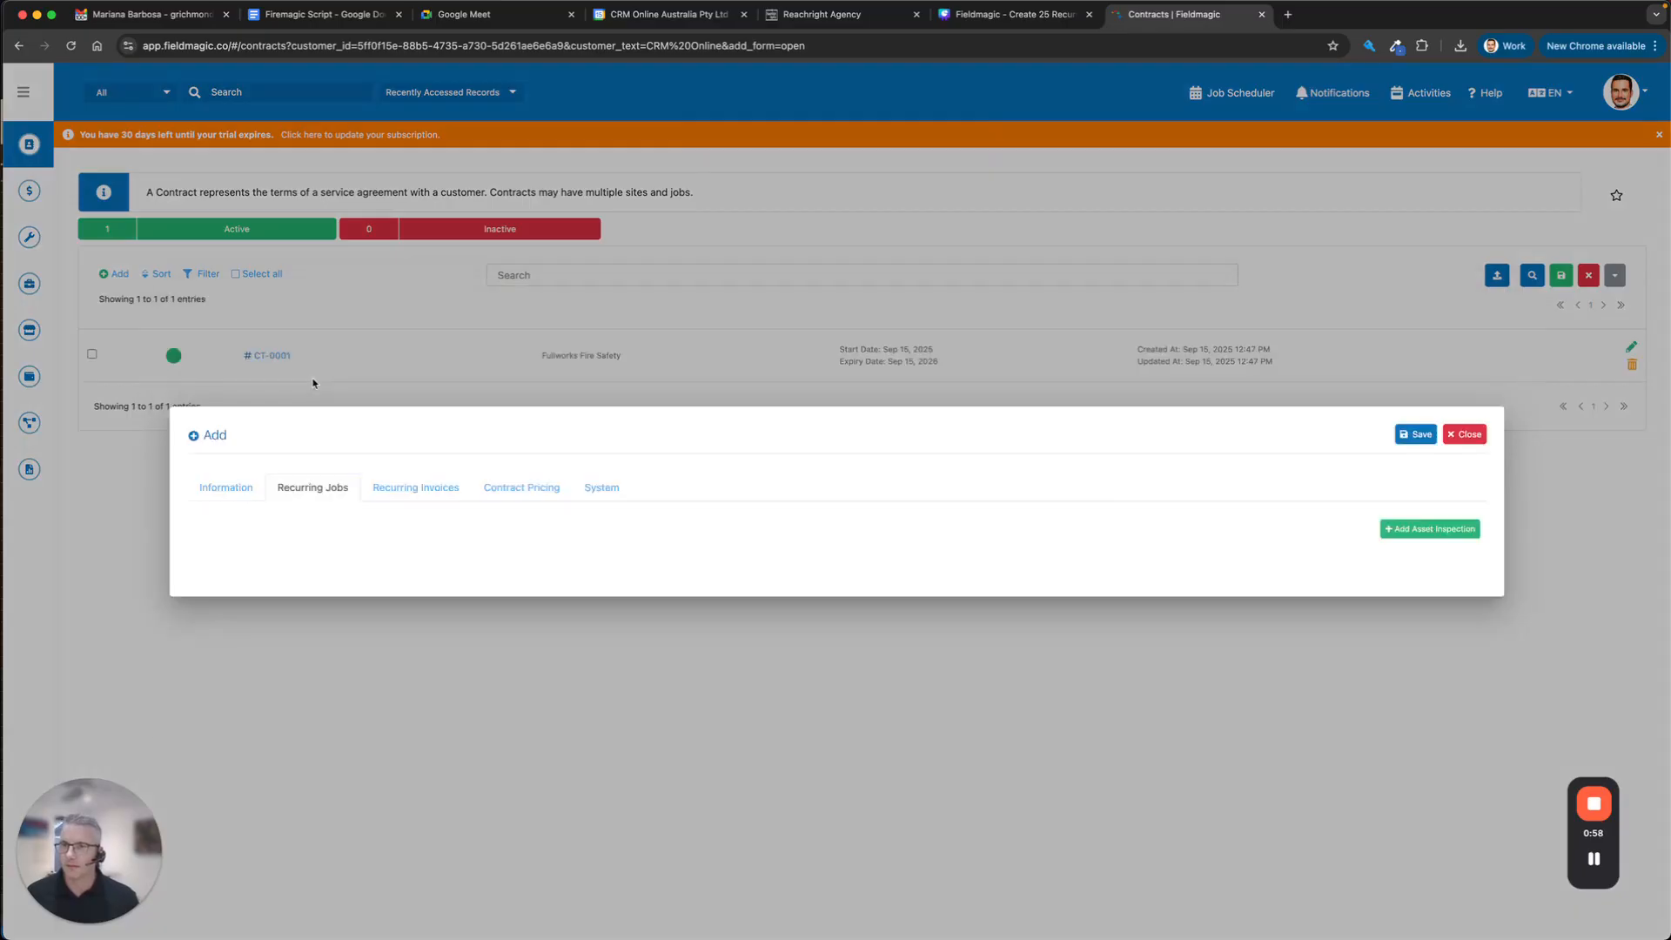
left_click(1433, 530)
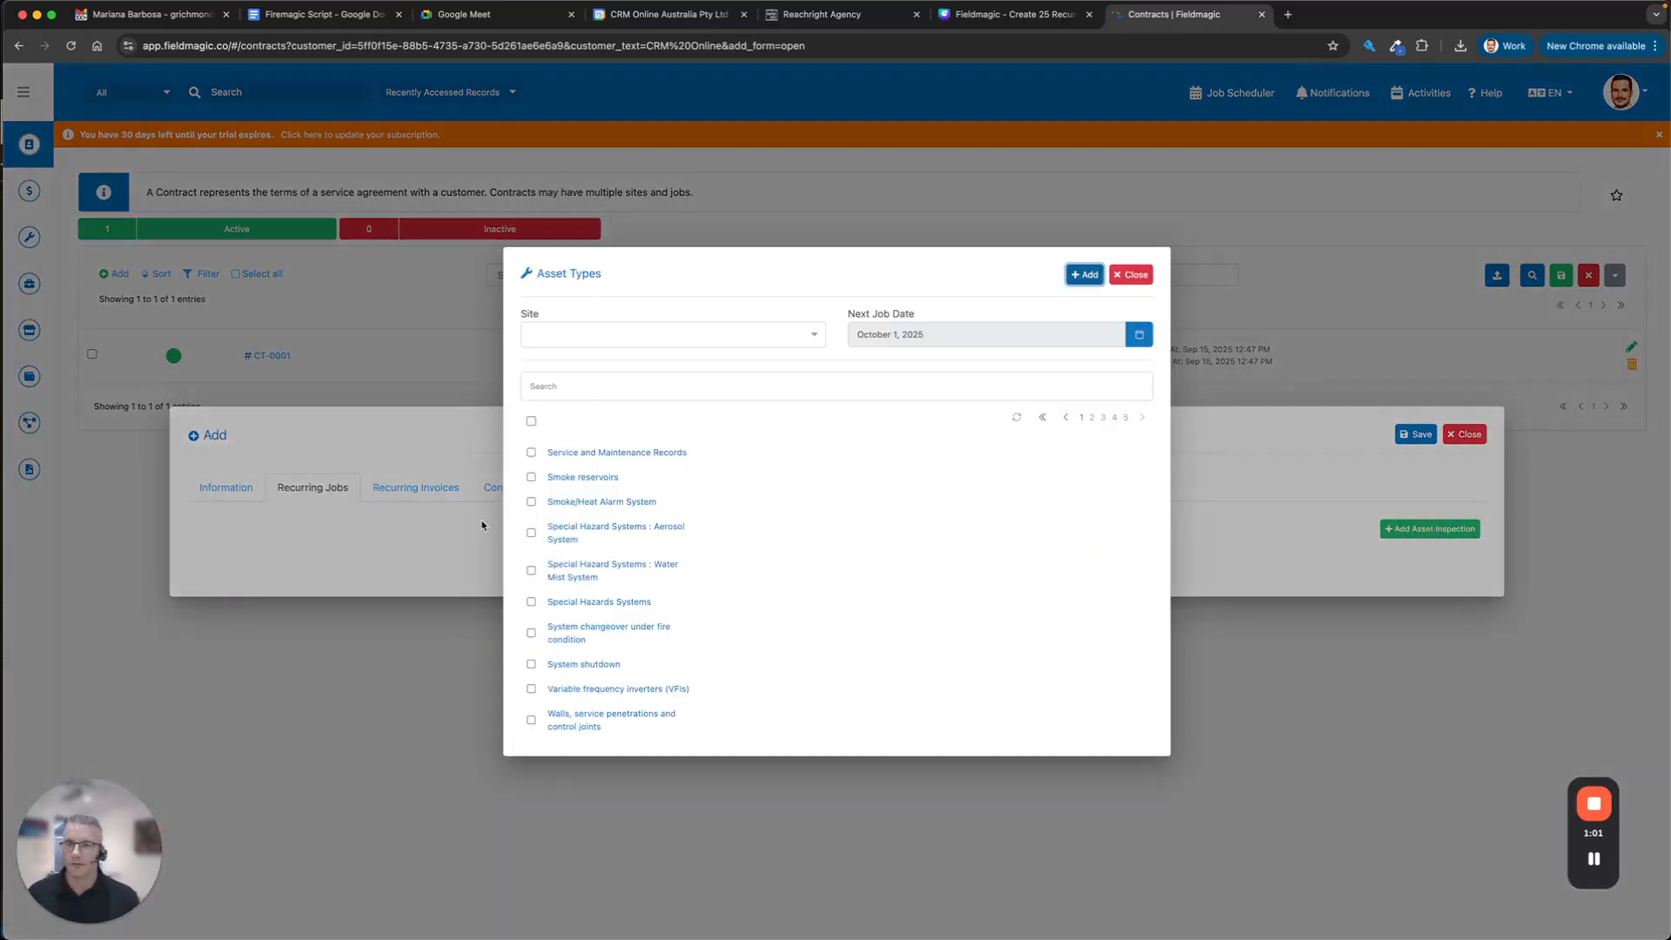
Tick Smoke reservoirs, Aerosol System and the three Portable Extinguisher asset types.
left_click(532, 478)
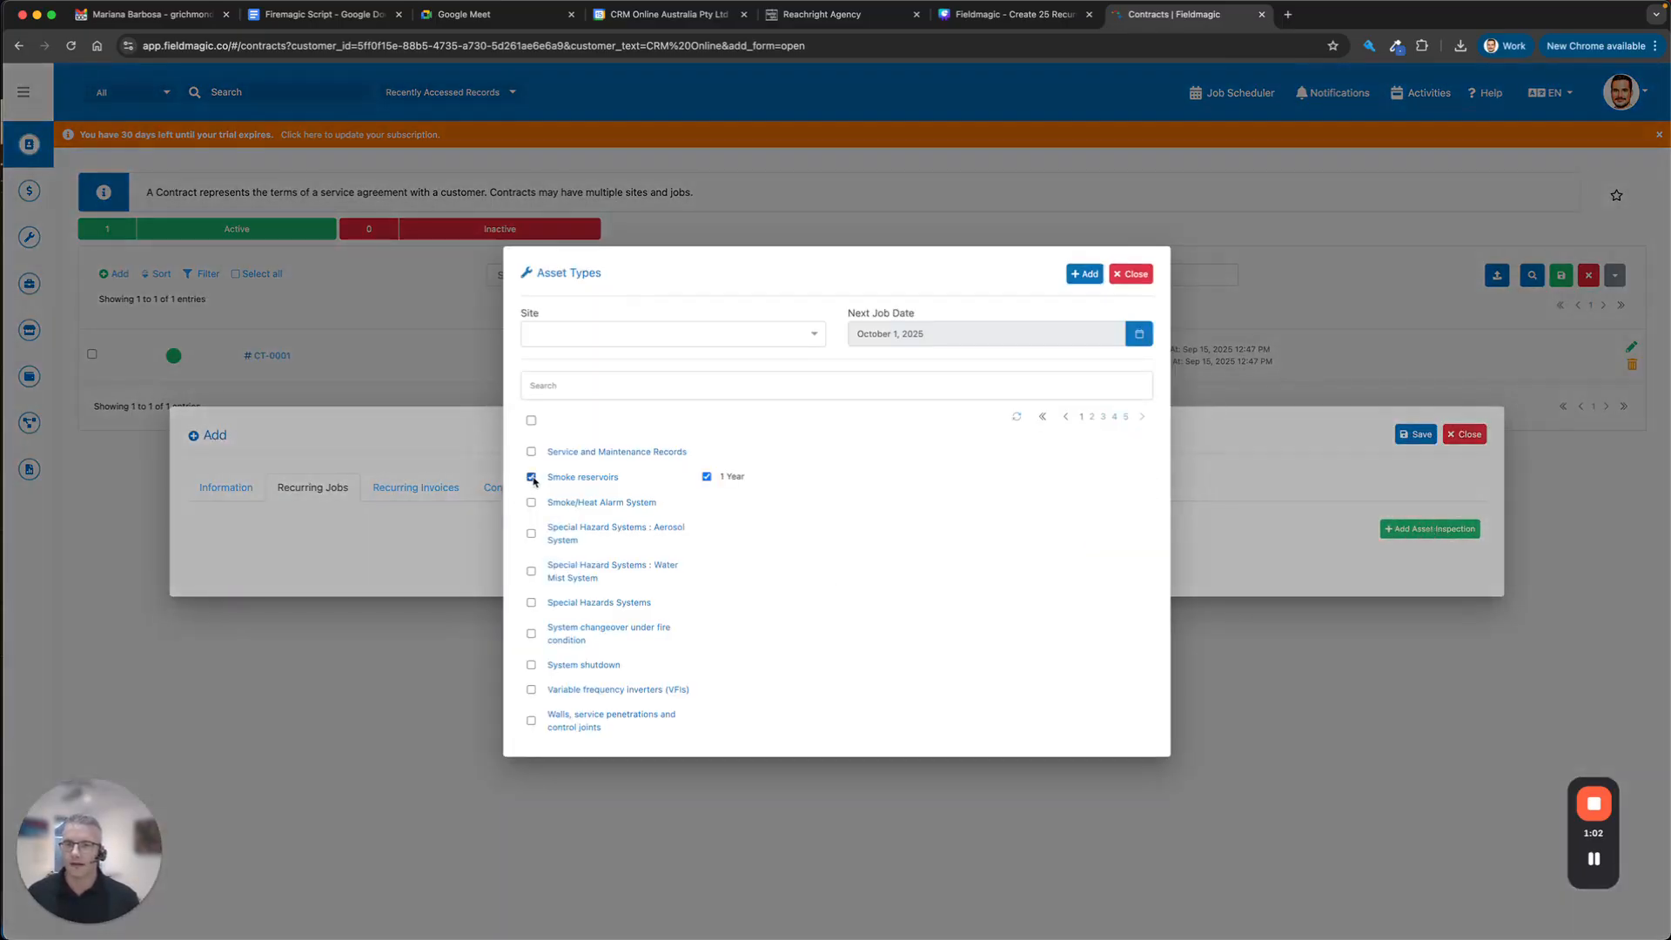
left_click(531, 534)
left_click(580, 391)
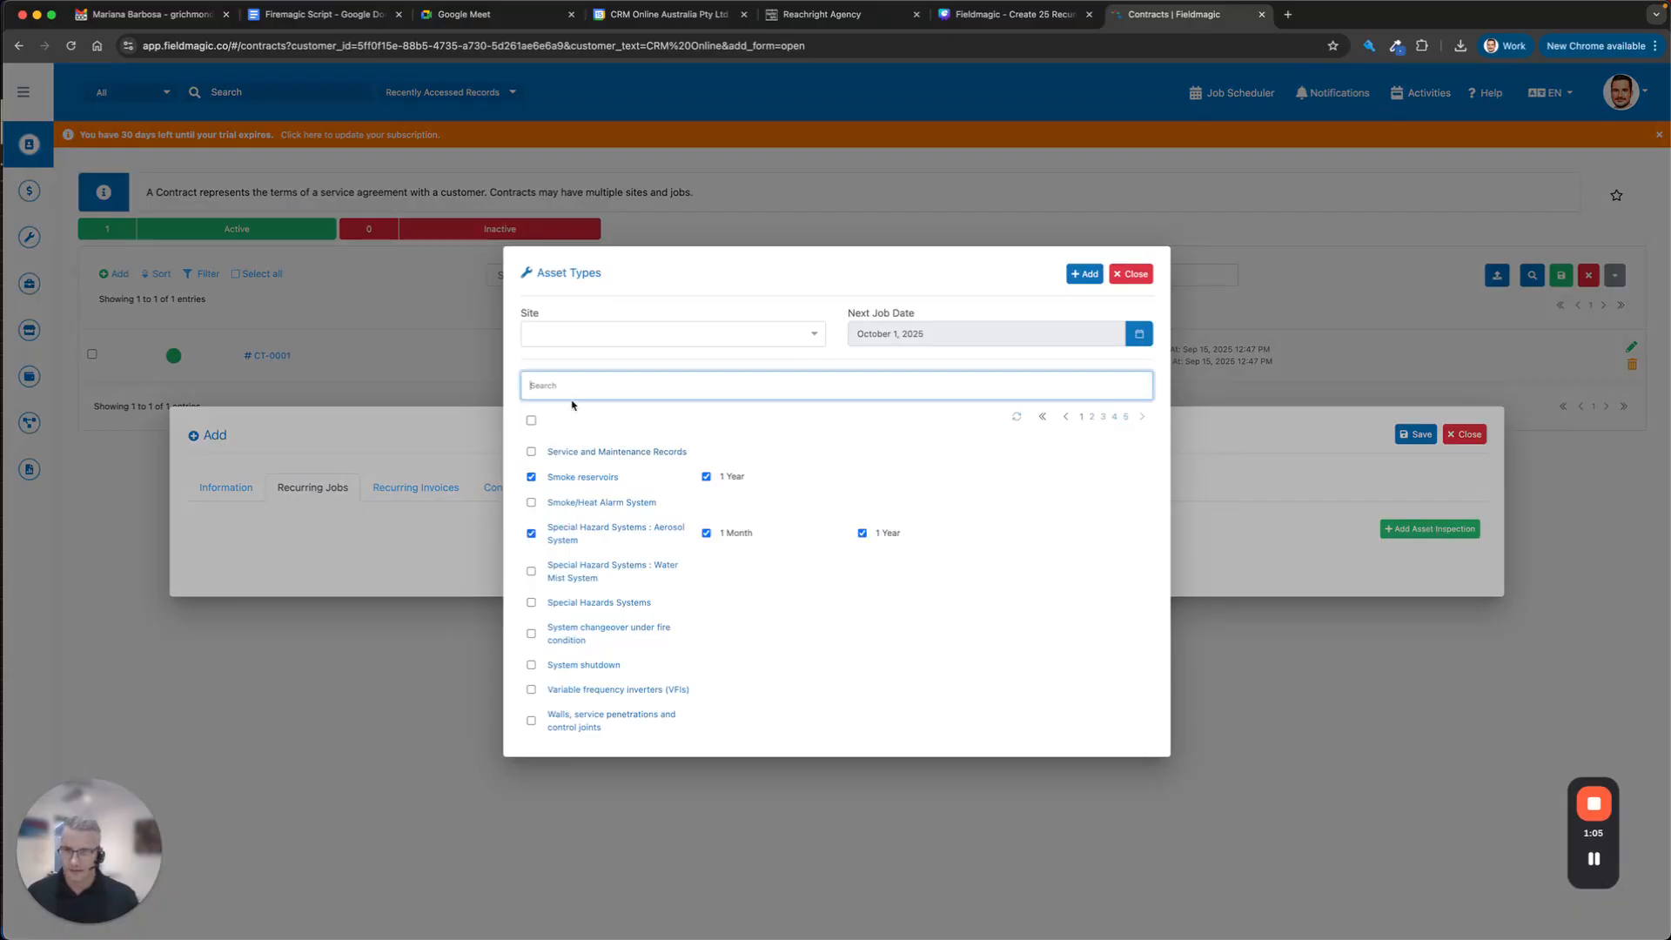
type("port")
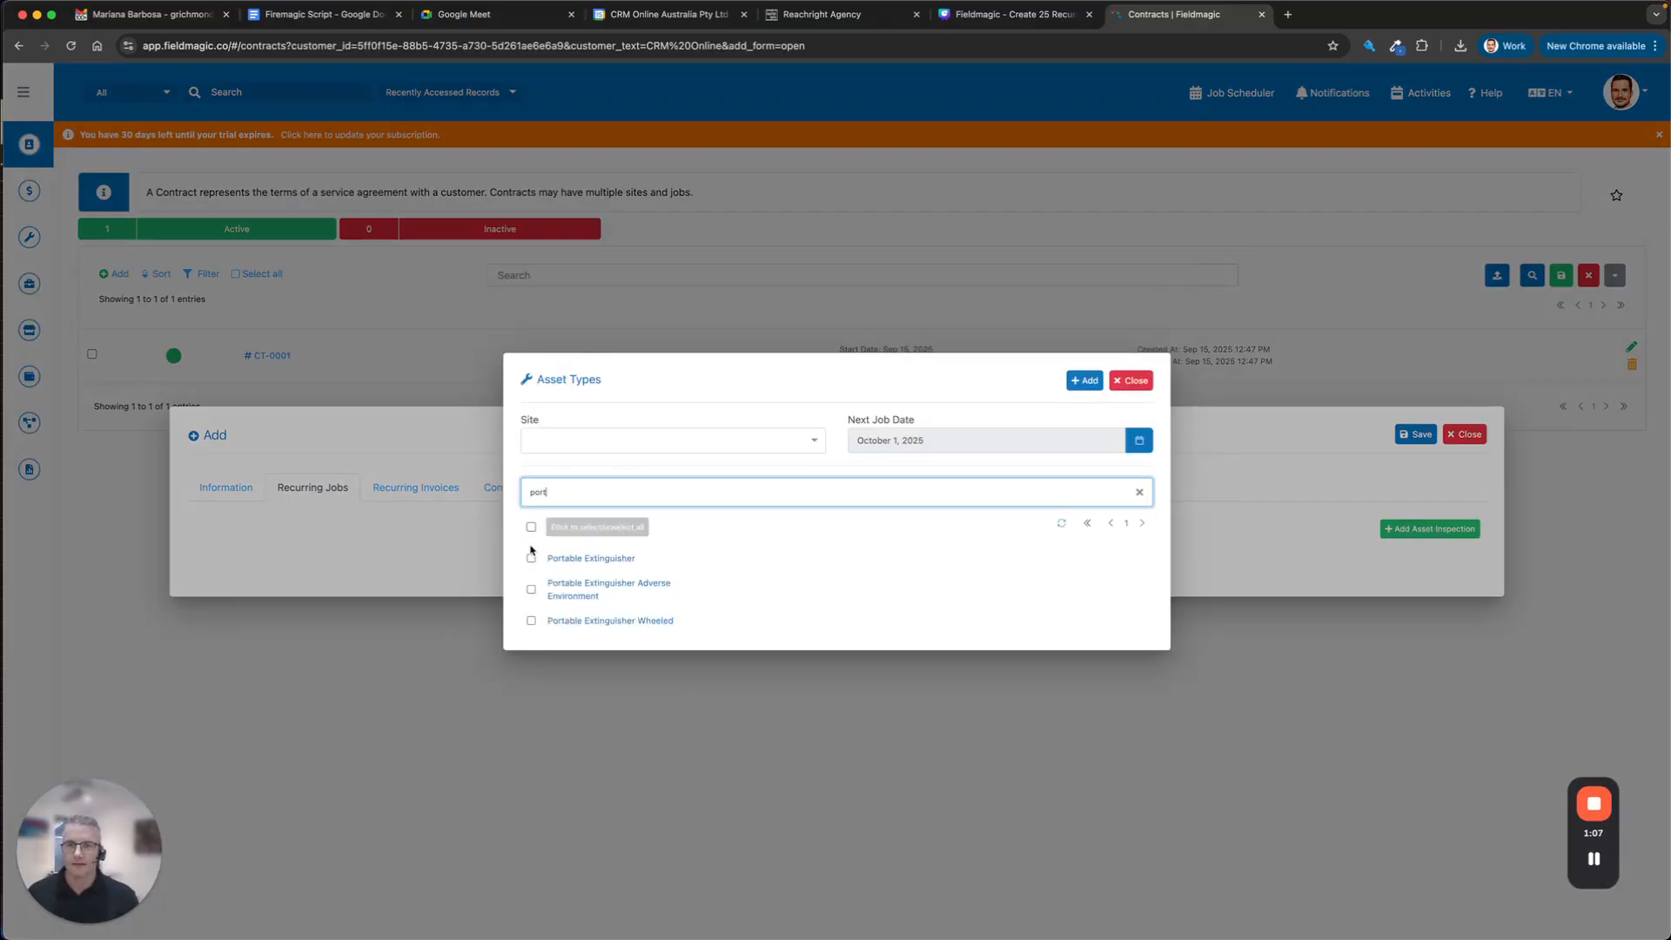
left_click(531, 558)
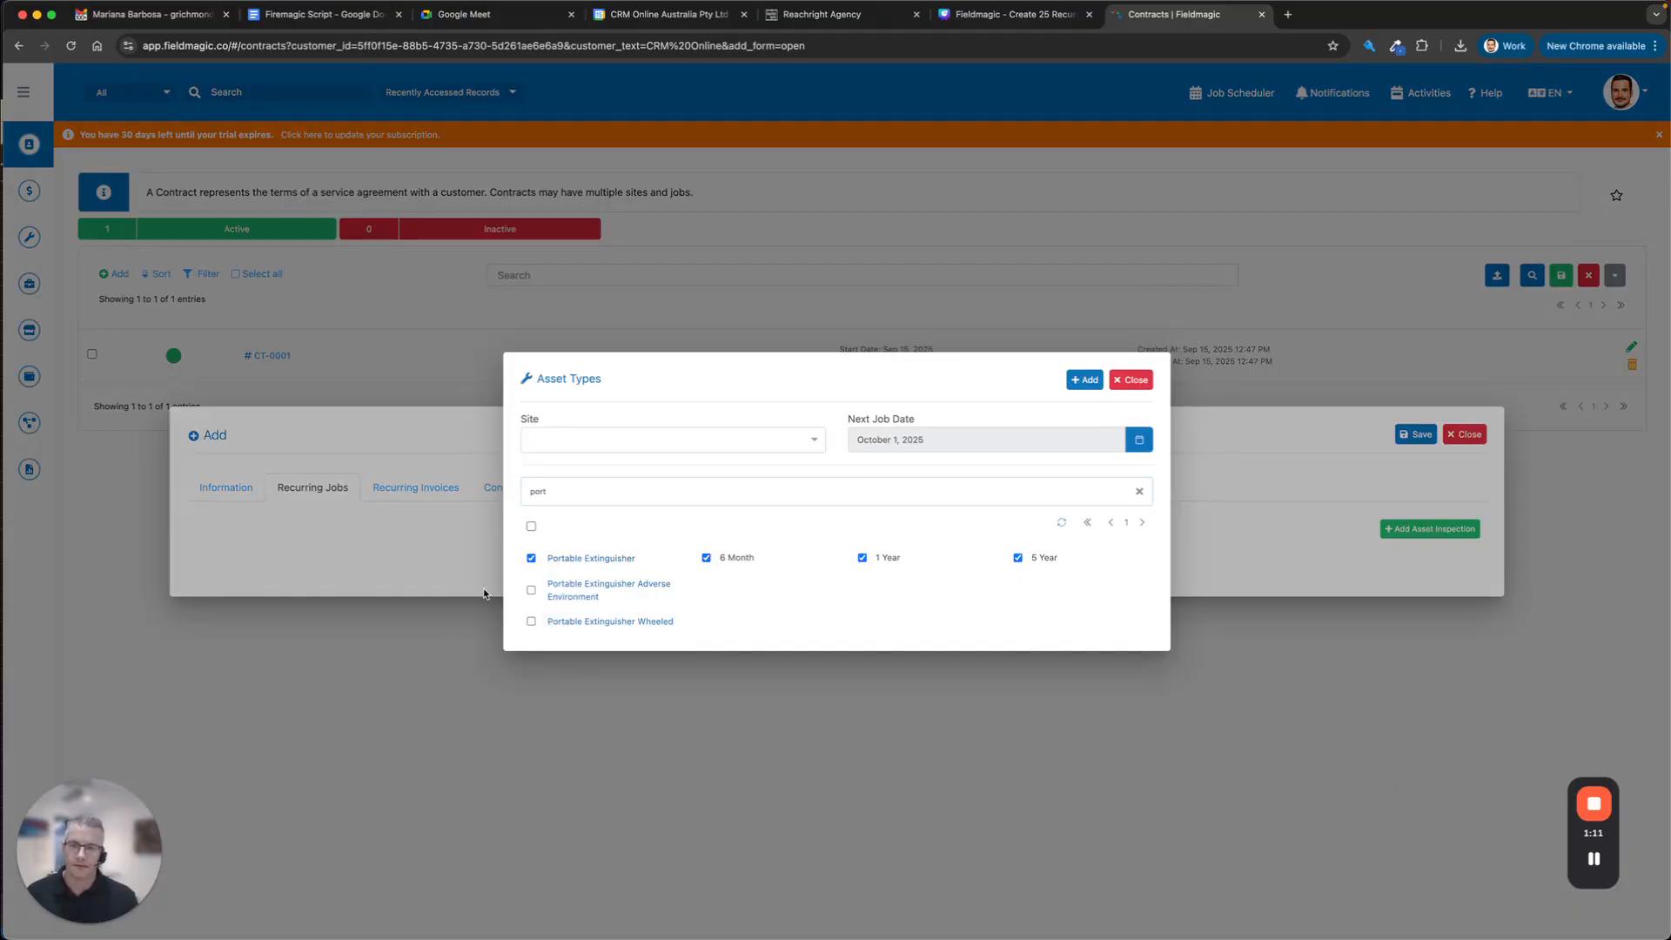
left_click(531, 622)
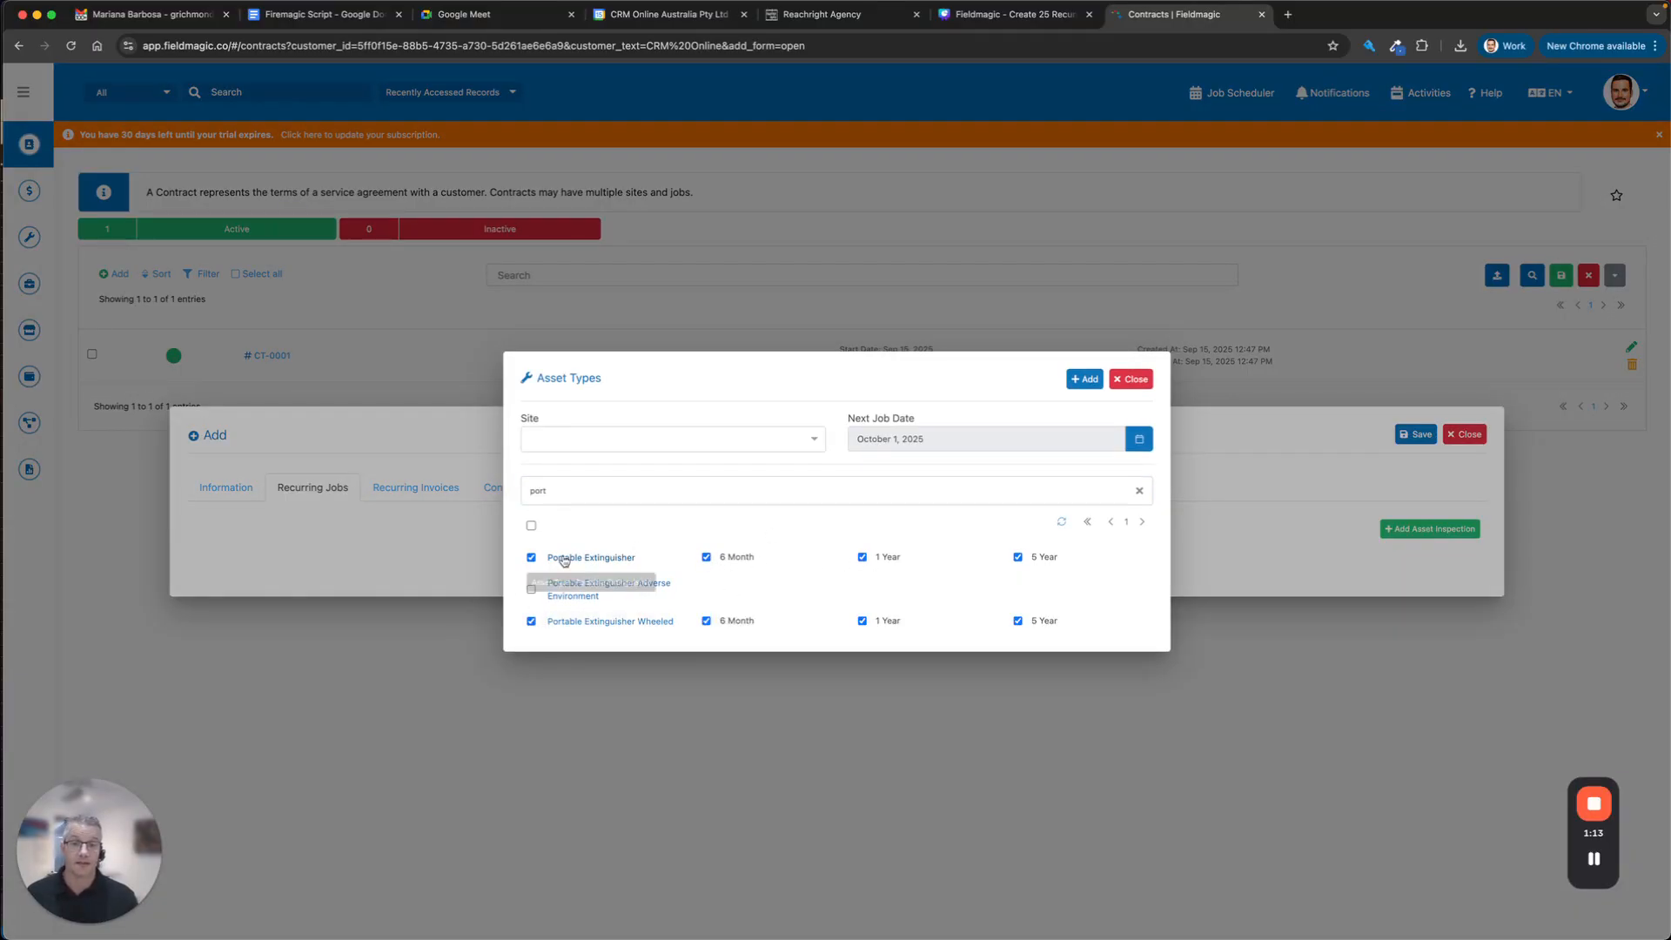
left_click(531, 589)
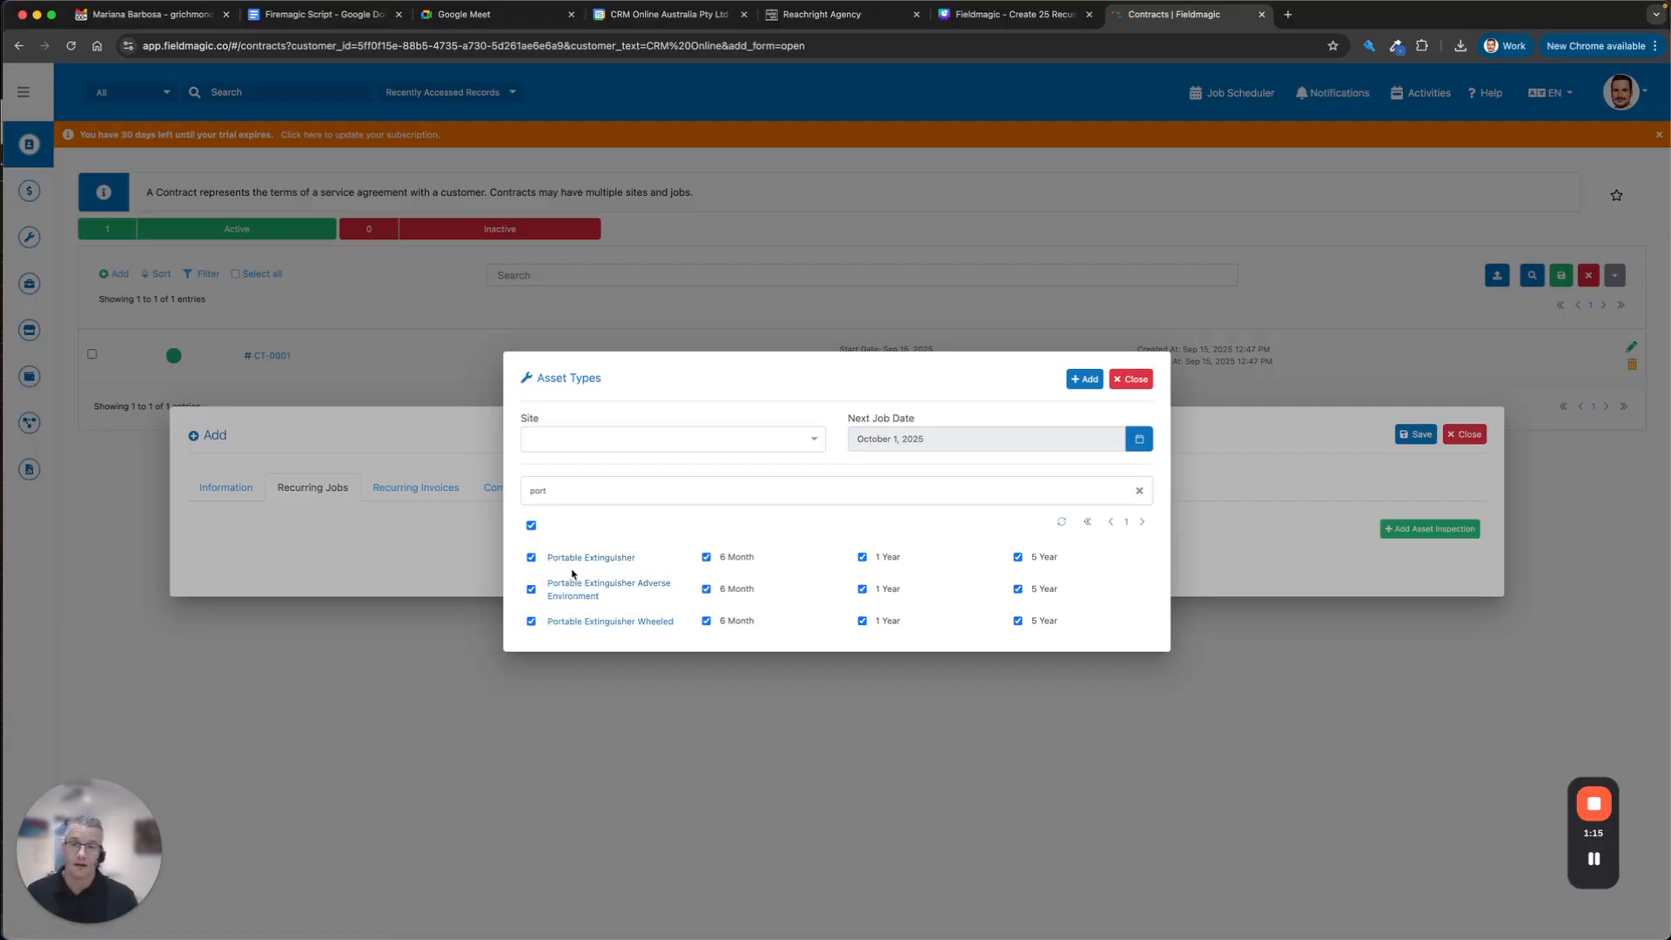
double_click(602, 500)
key("BackSpace")
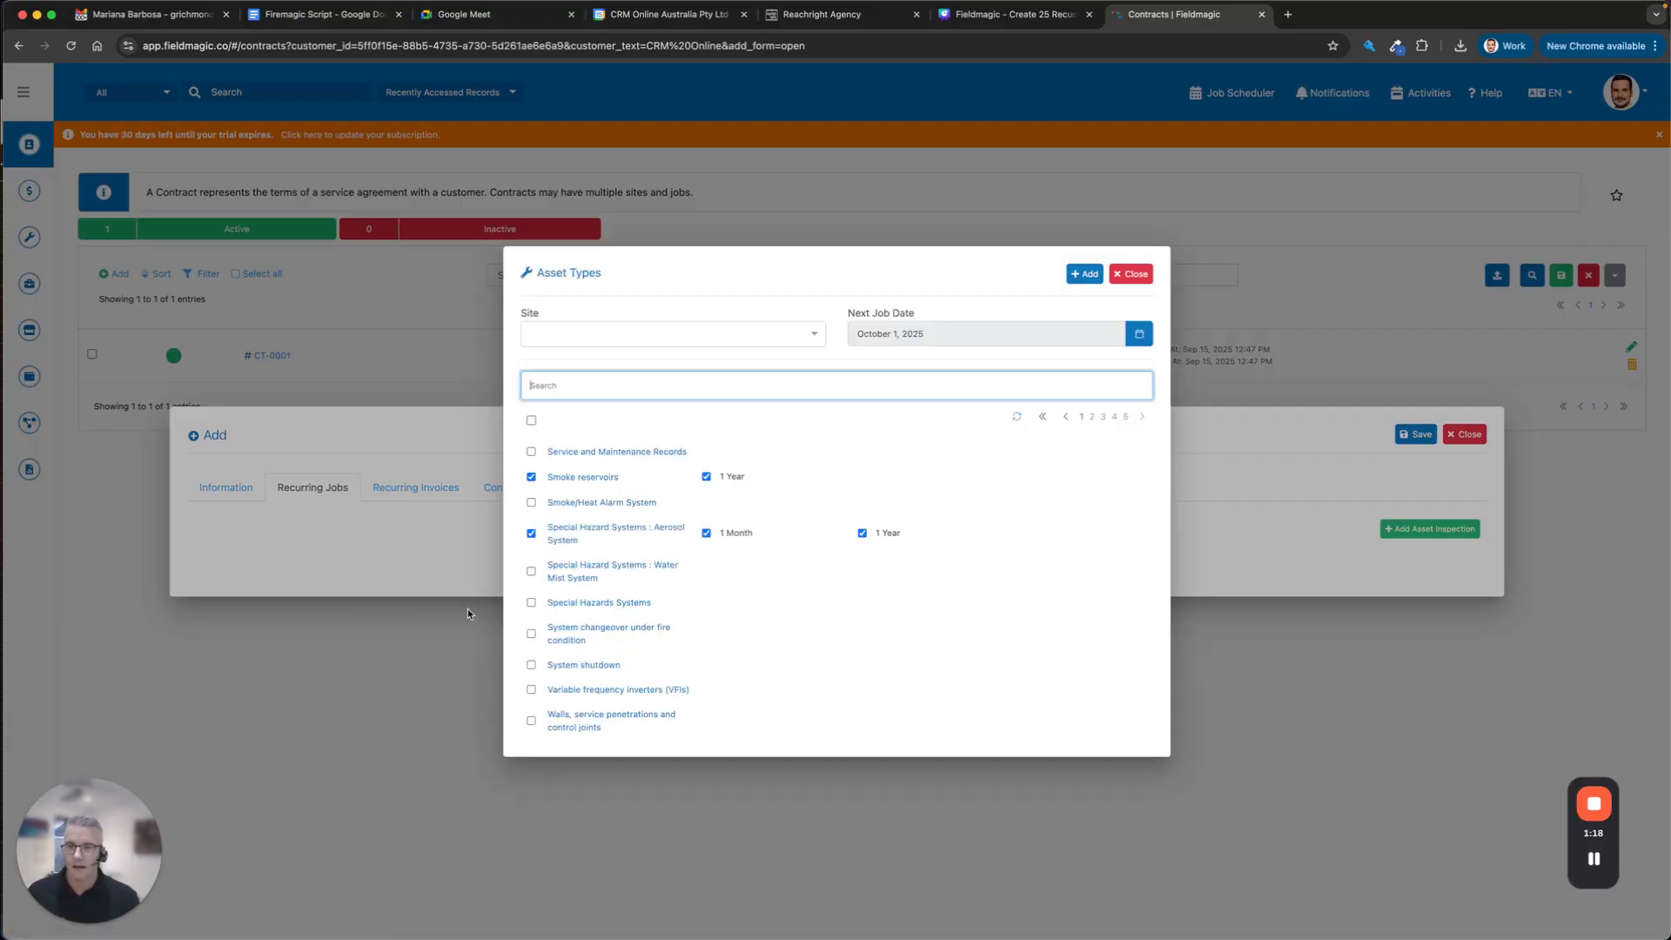
Tick Special Hazards Systems, system changeover, system shutdown and variable frequency inverter asset types.
left_click(531, 603)
left_click(531, 641)
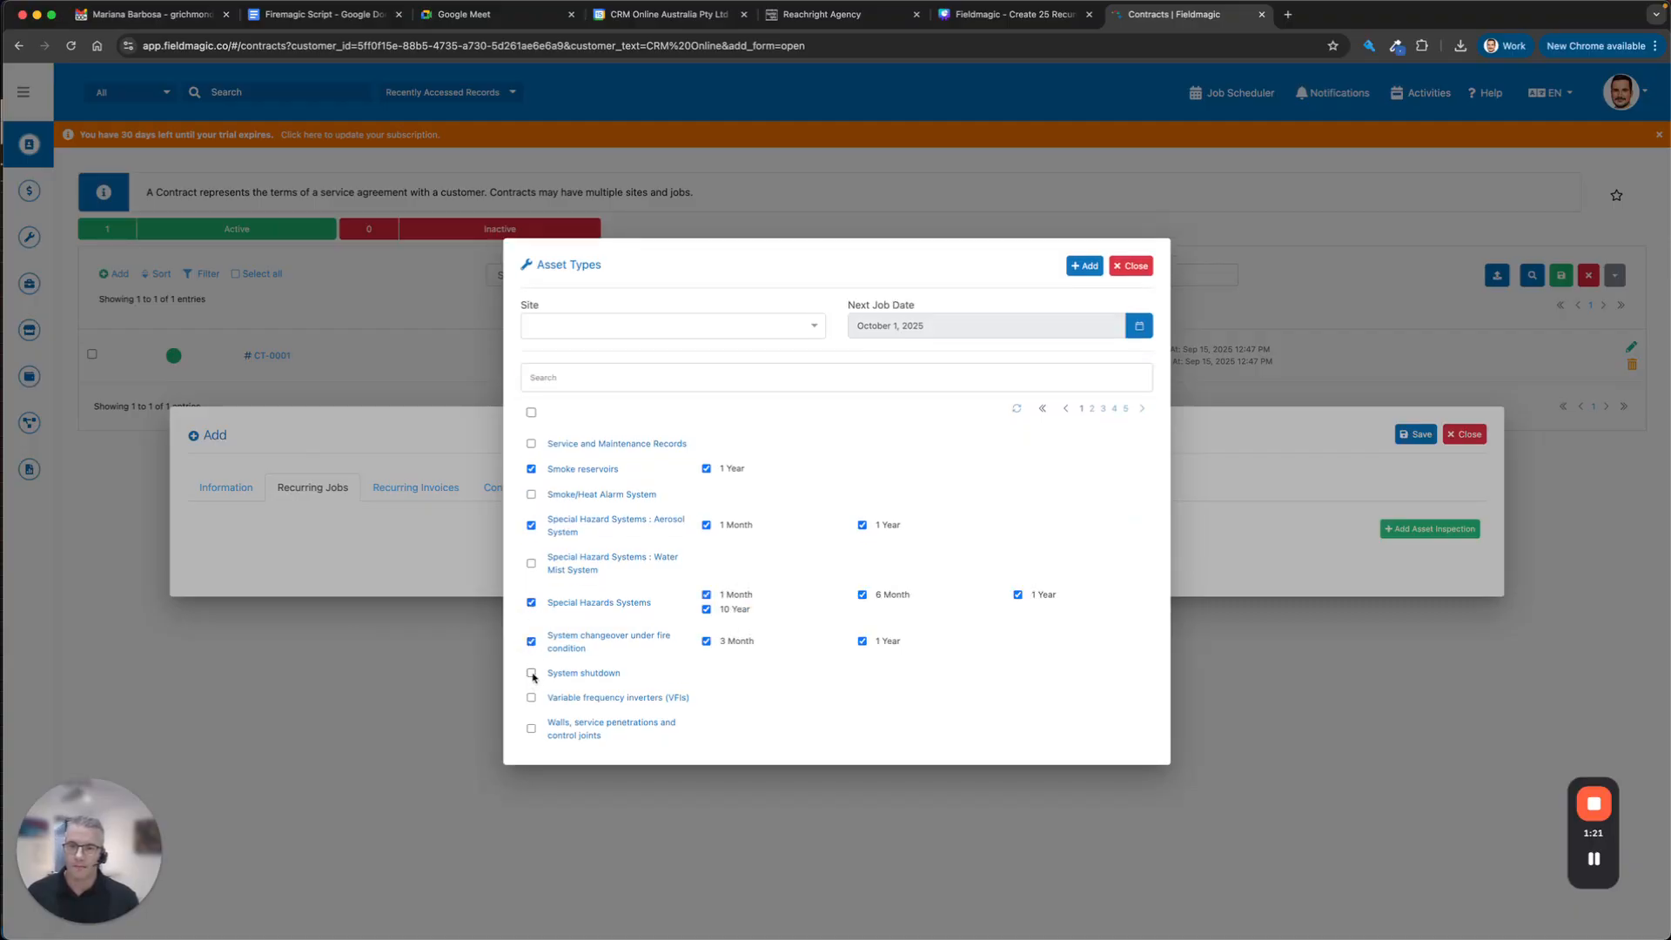
left_click(532, 674)
left_click(532, 699)
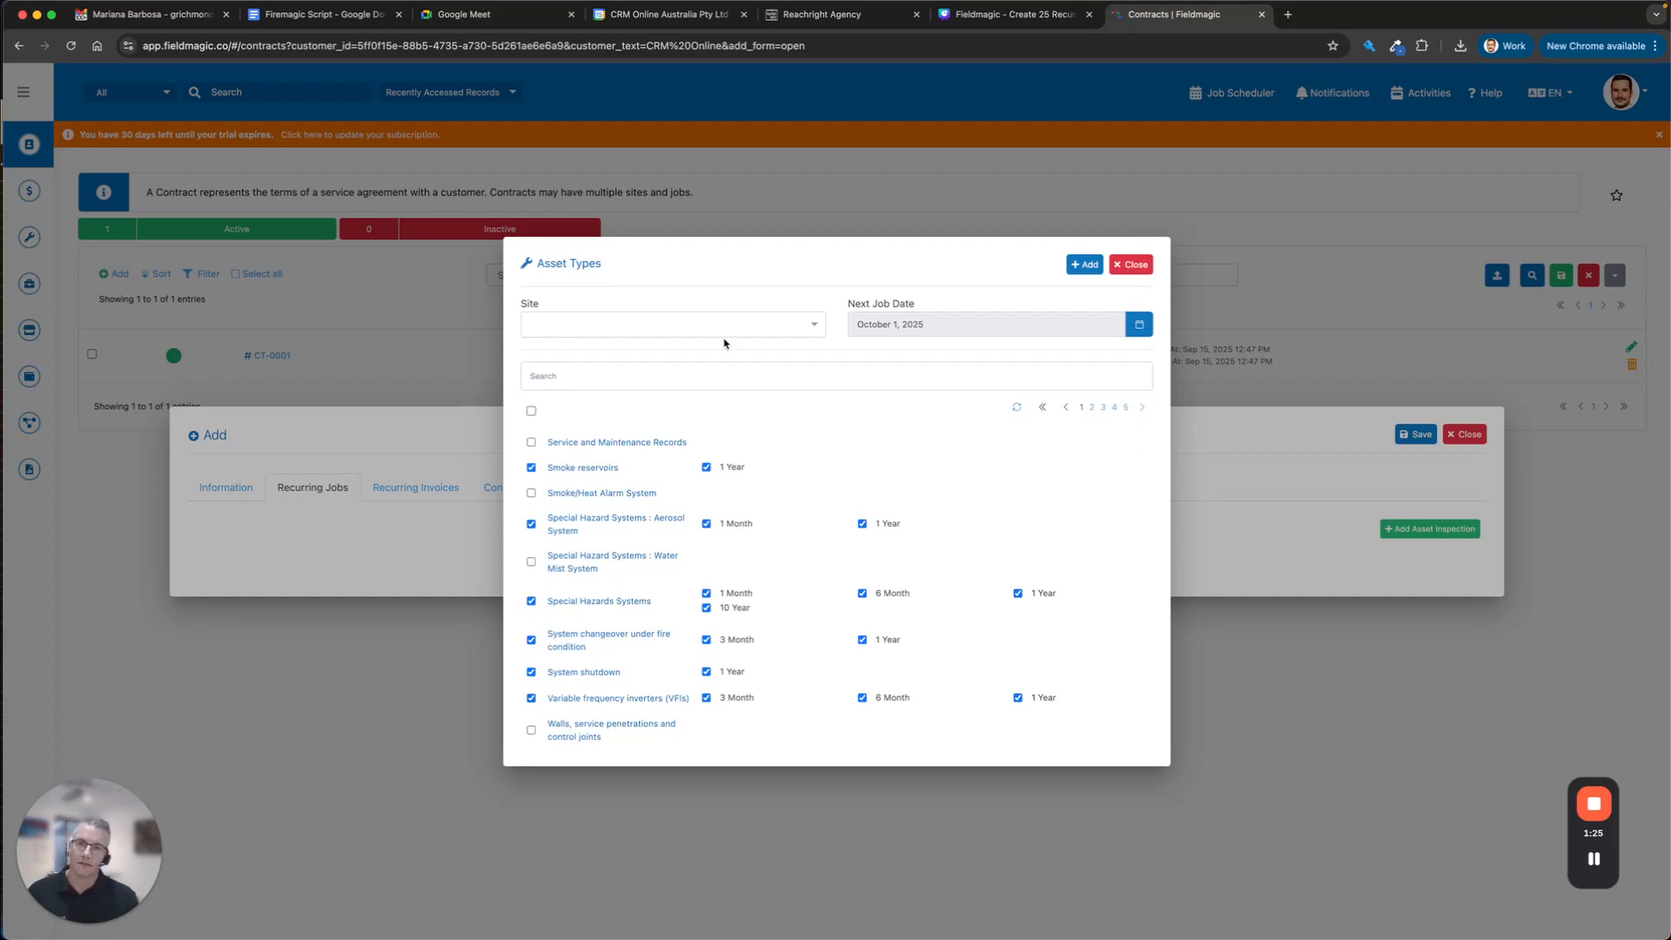
Set the site to ST-0012 and add the ticked inspections as recurring jobs.
left_click(688, 329)
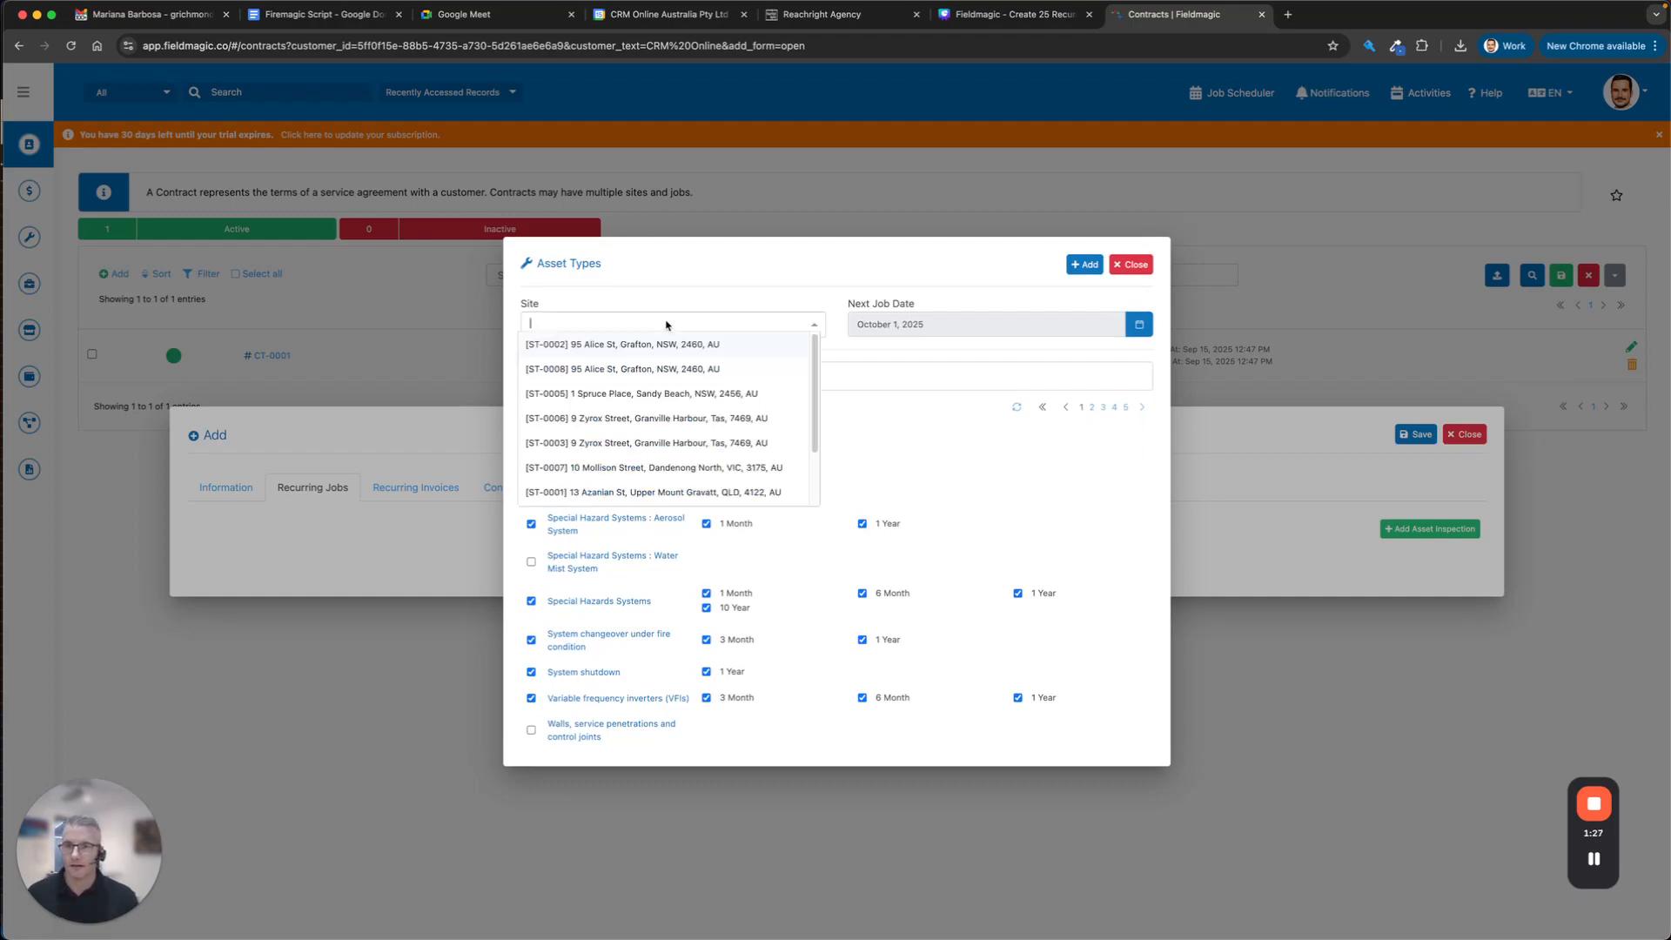
left_click(675, 347)
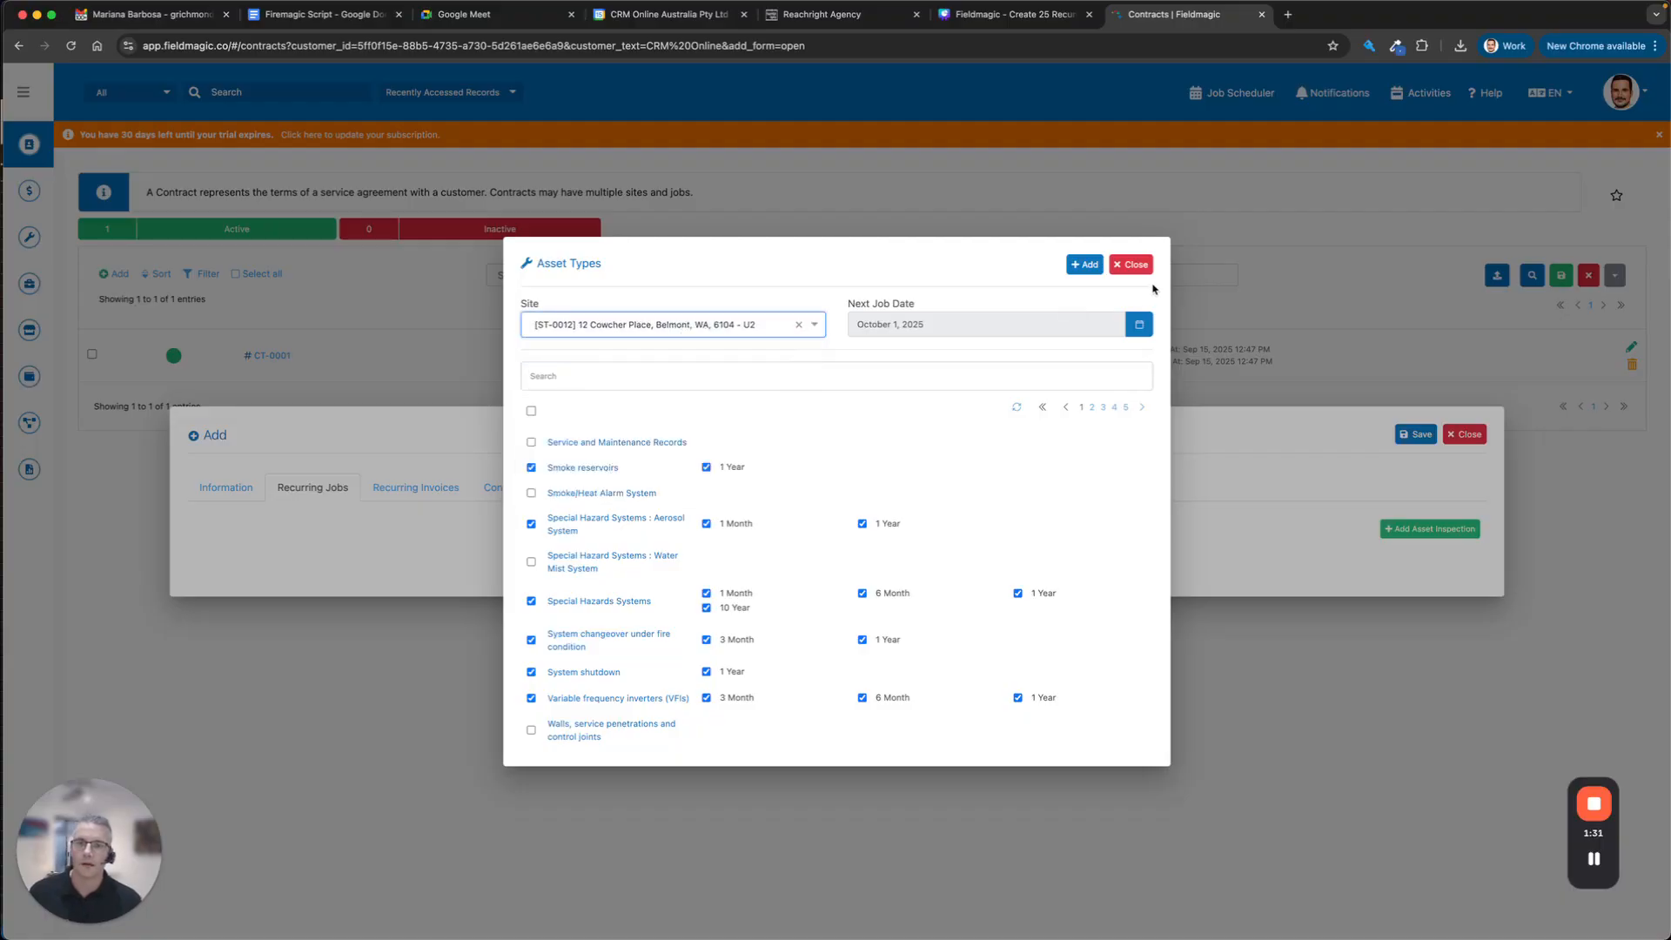
left_click(1084, 264)
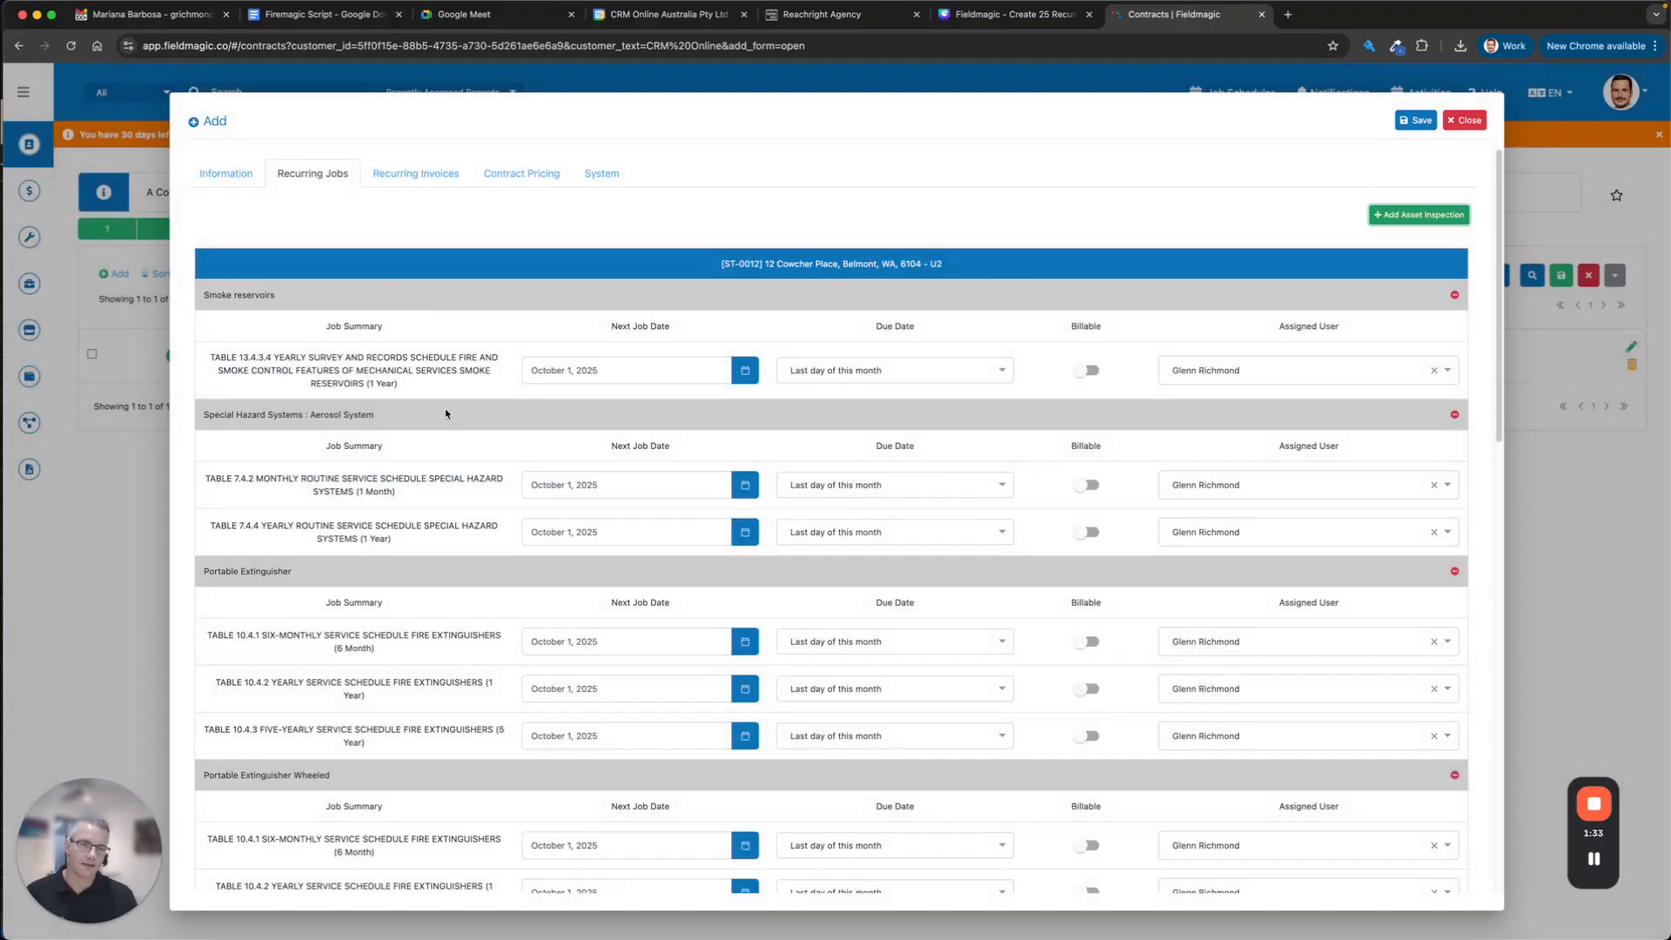
Add a recurring invoice to the contract that repeats every 3 months.
scroll(522, 430, "down", 10)
scroll(783, 559, "up", 10)
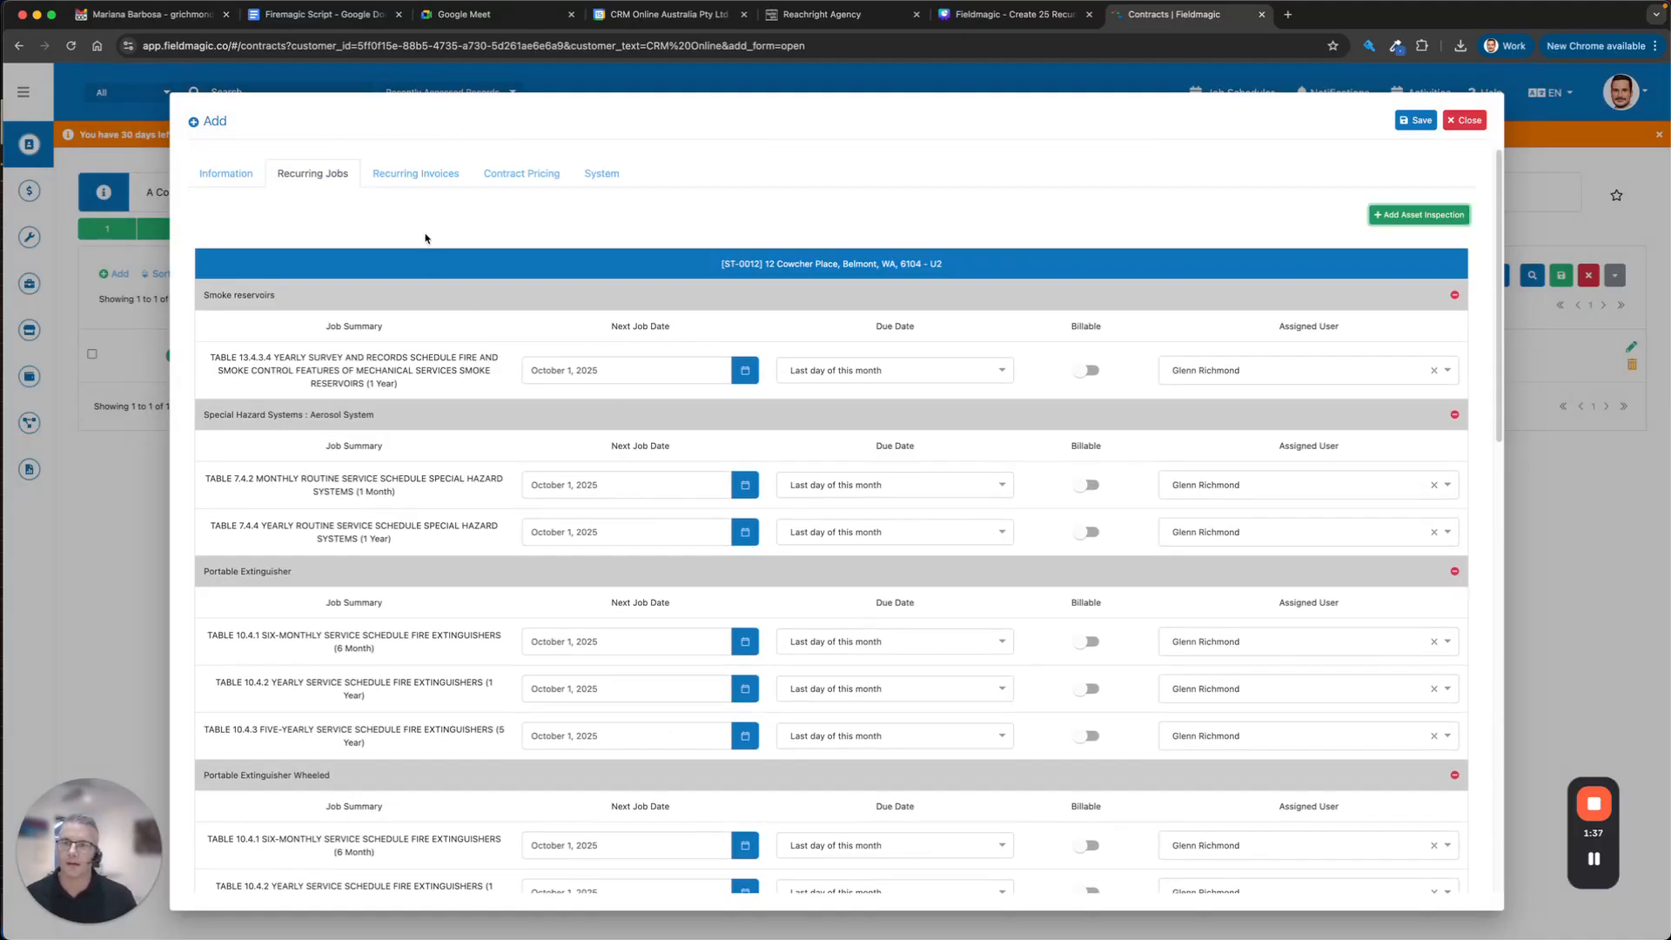
left_click(413, 174)
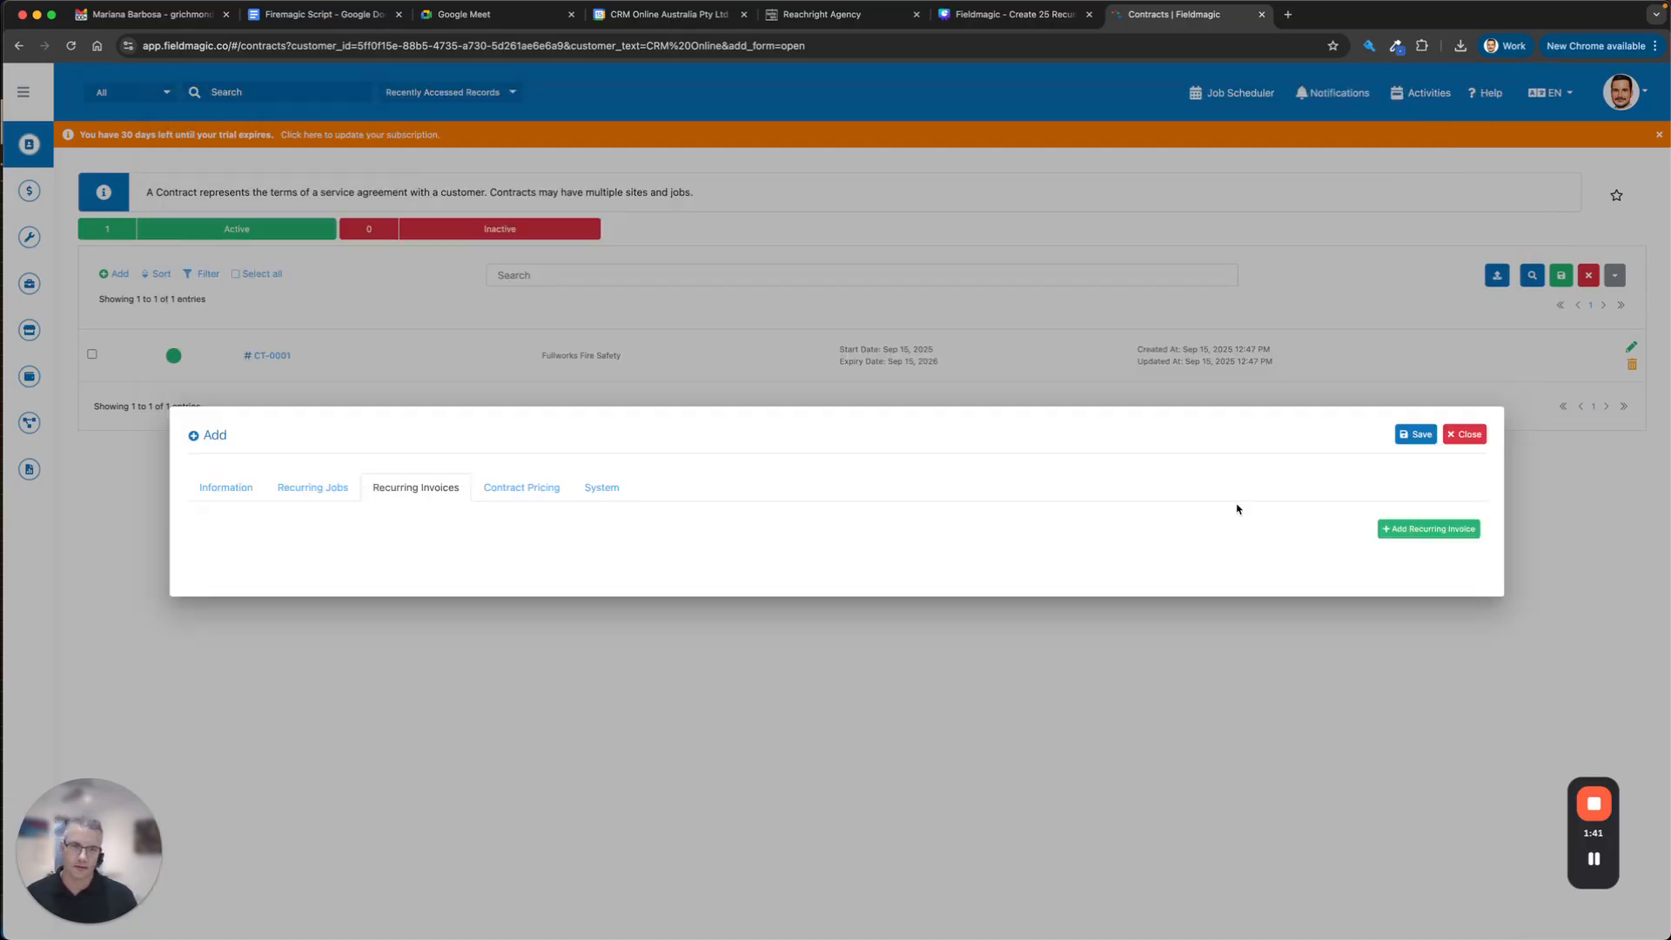
left_click(1414, 531)
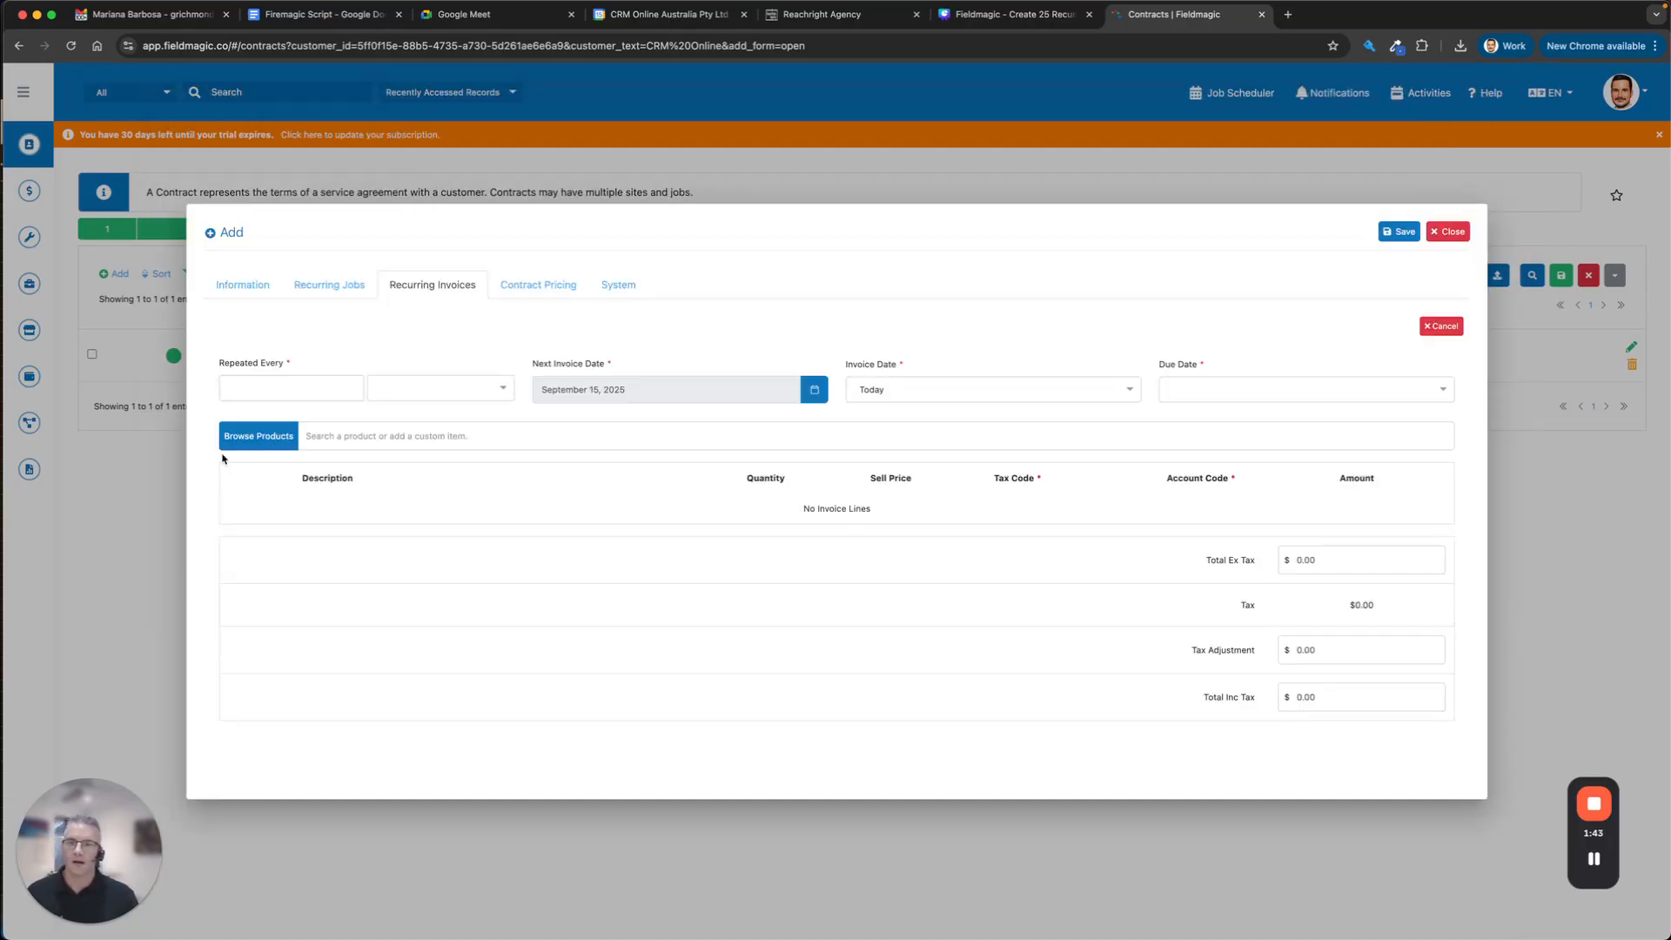
left_click(276, 389)
type("3")
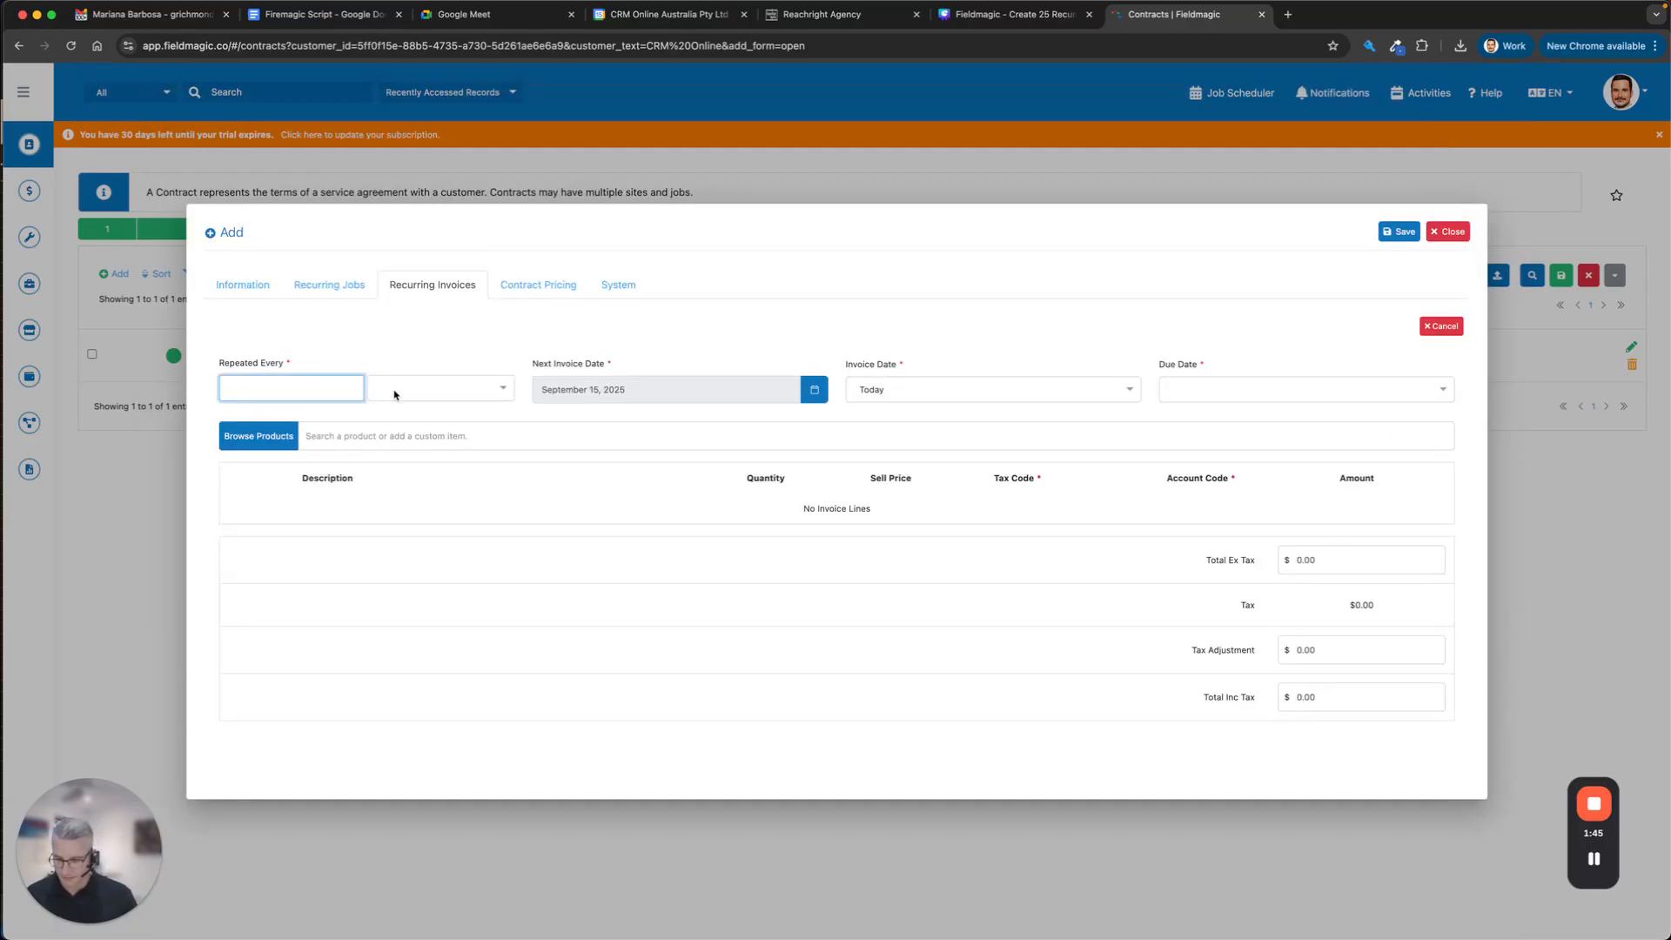
left_click(417, 392)
left_click(407, 481)
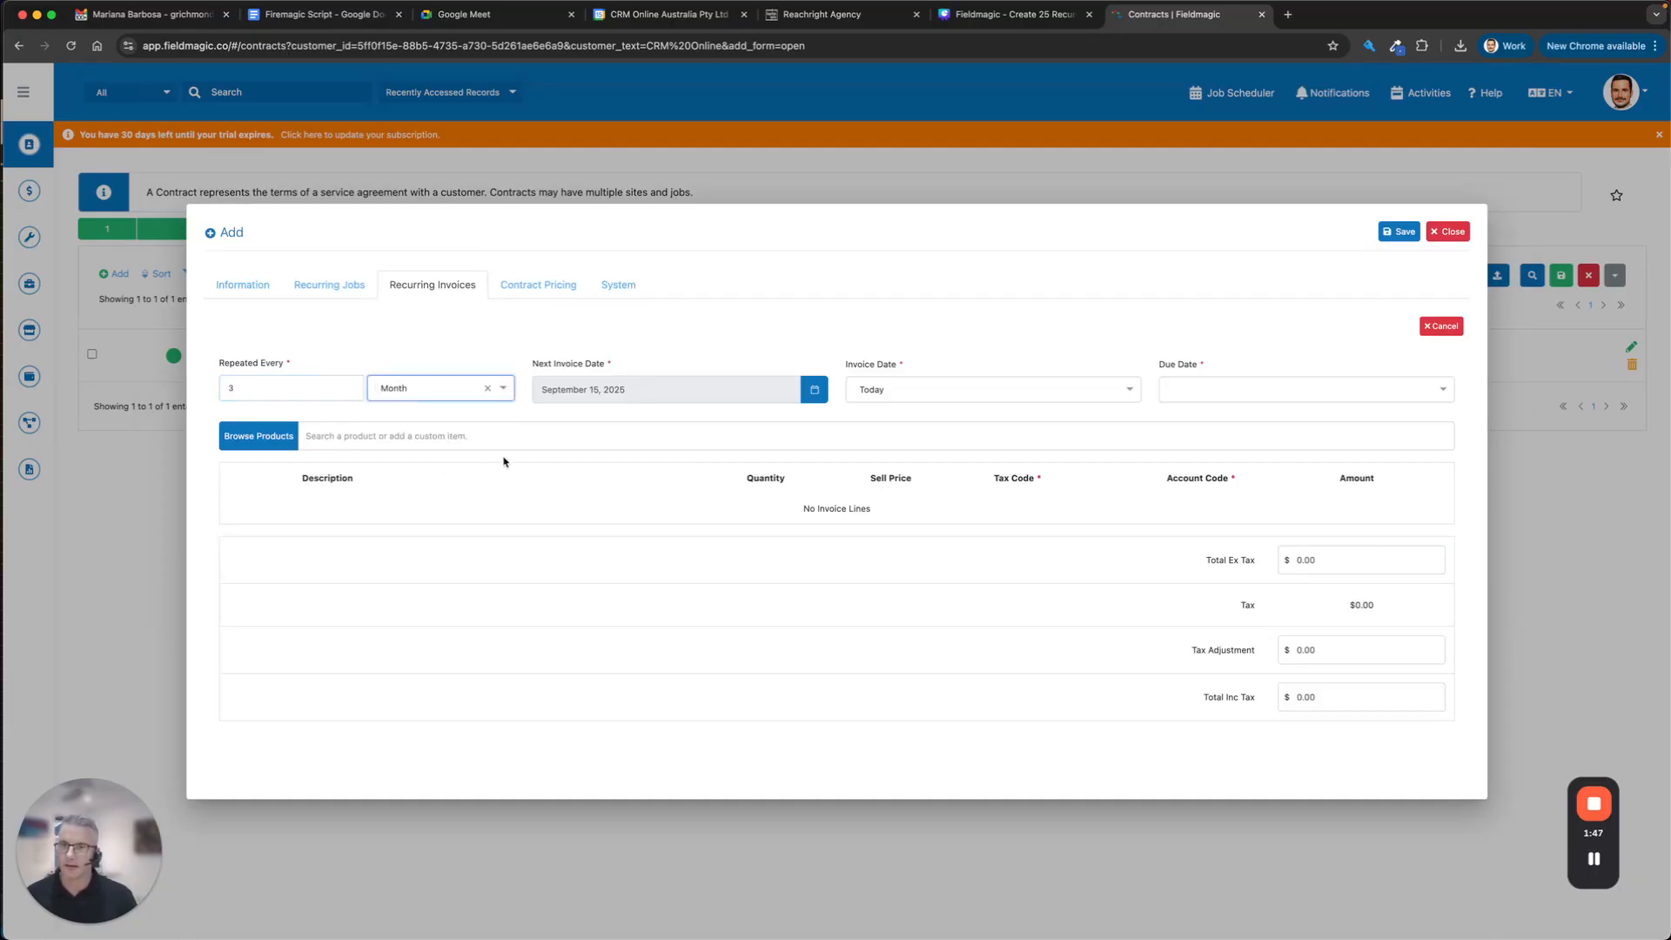
Add one $177.70 product line and make the invoice due 7 Days Past Invoice Date.
left_click(502, 447)
left_click(493, 540)
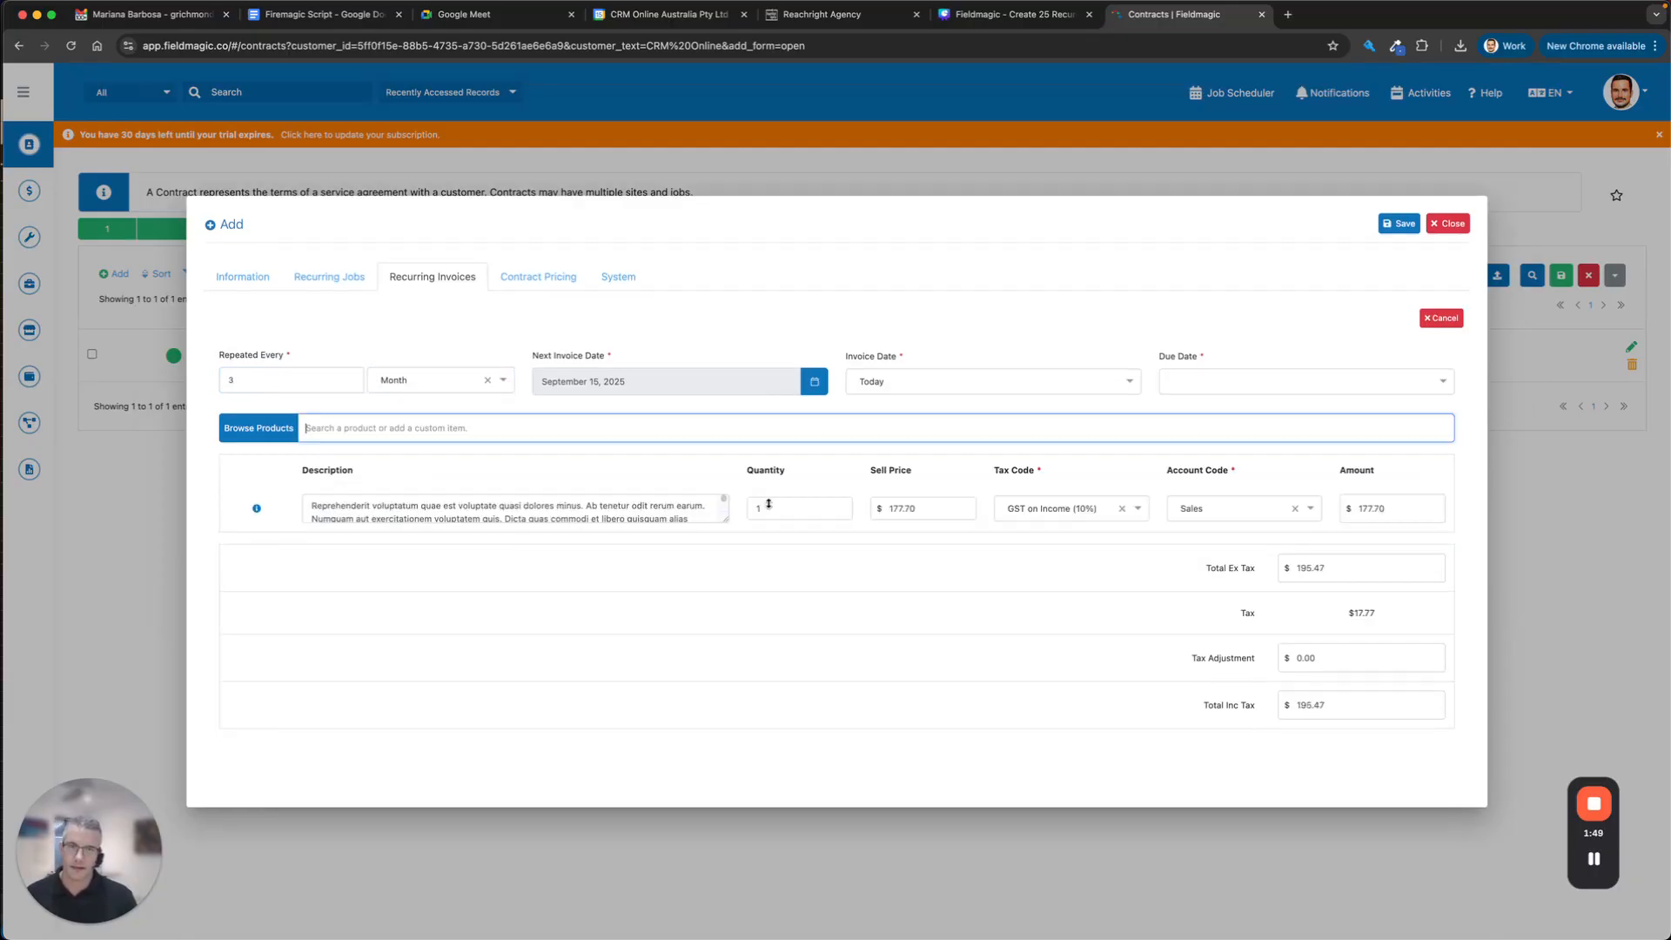
left_click(1239, 383)
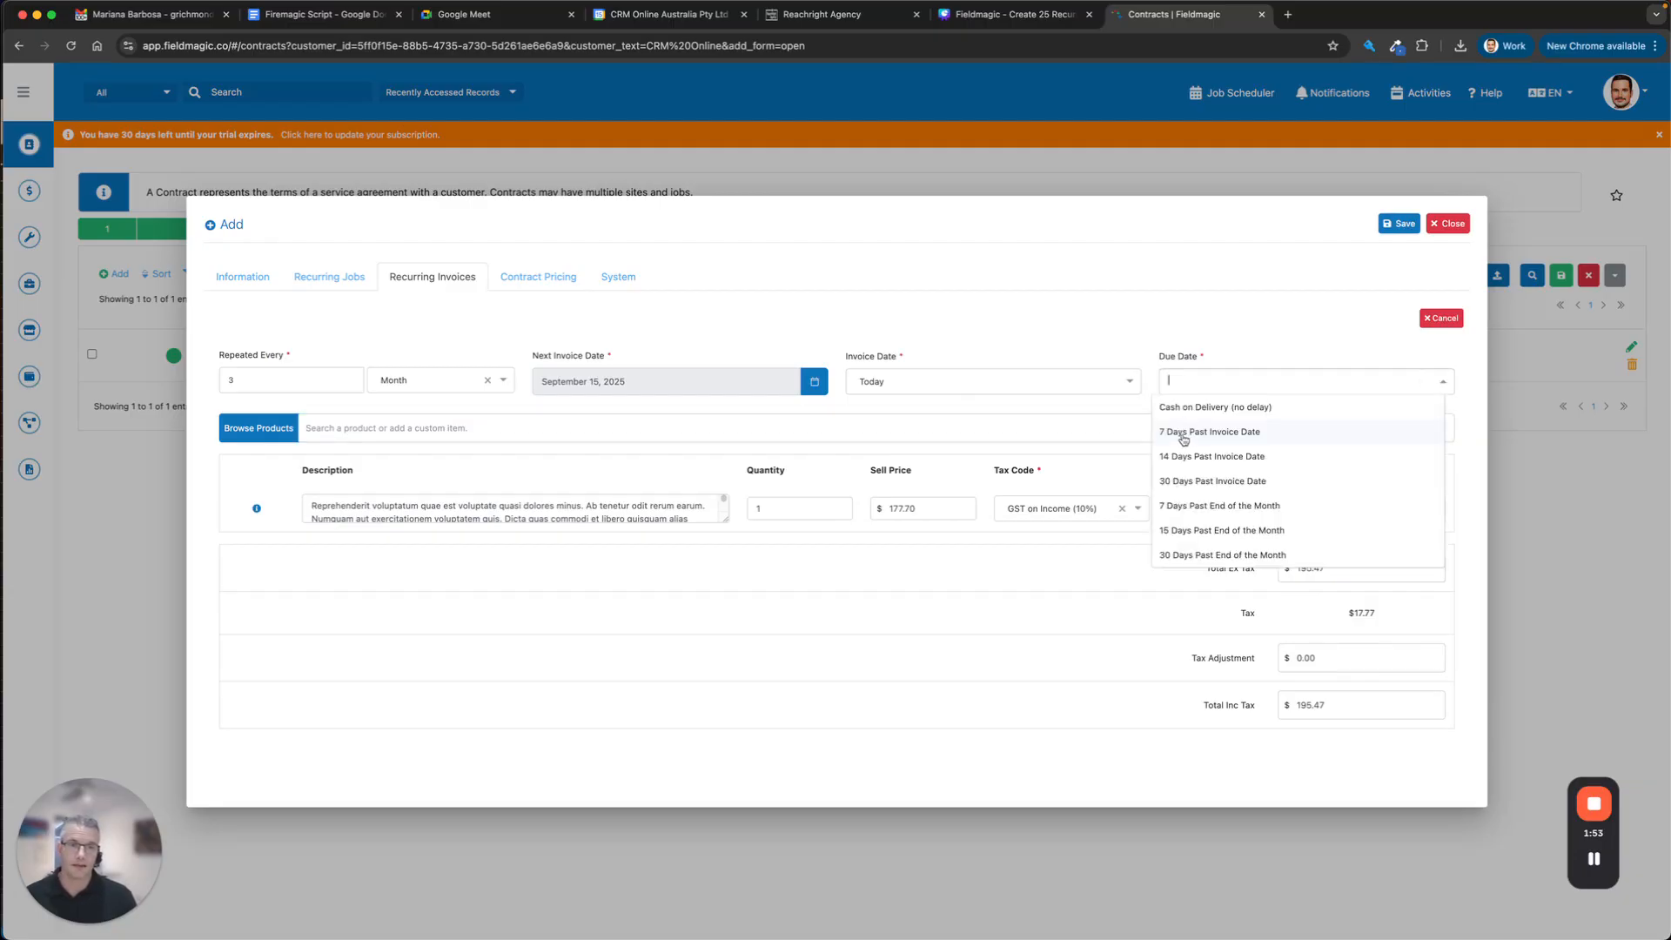
left_click(1187, 432)
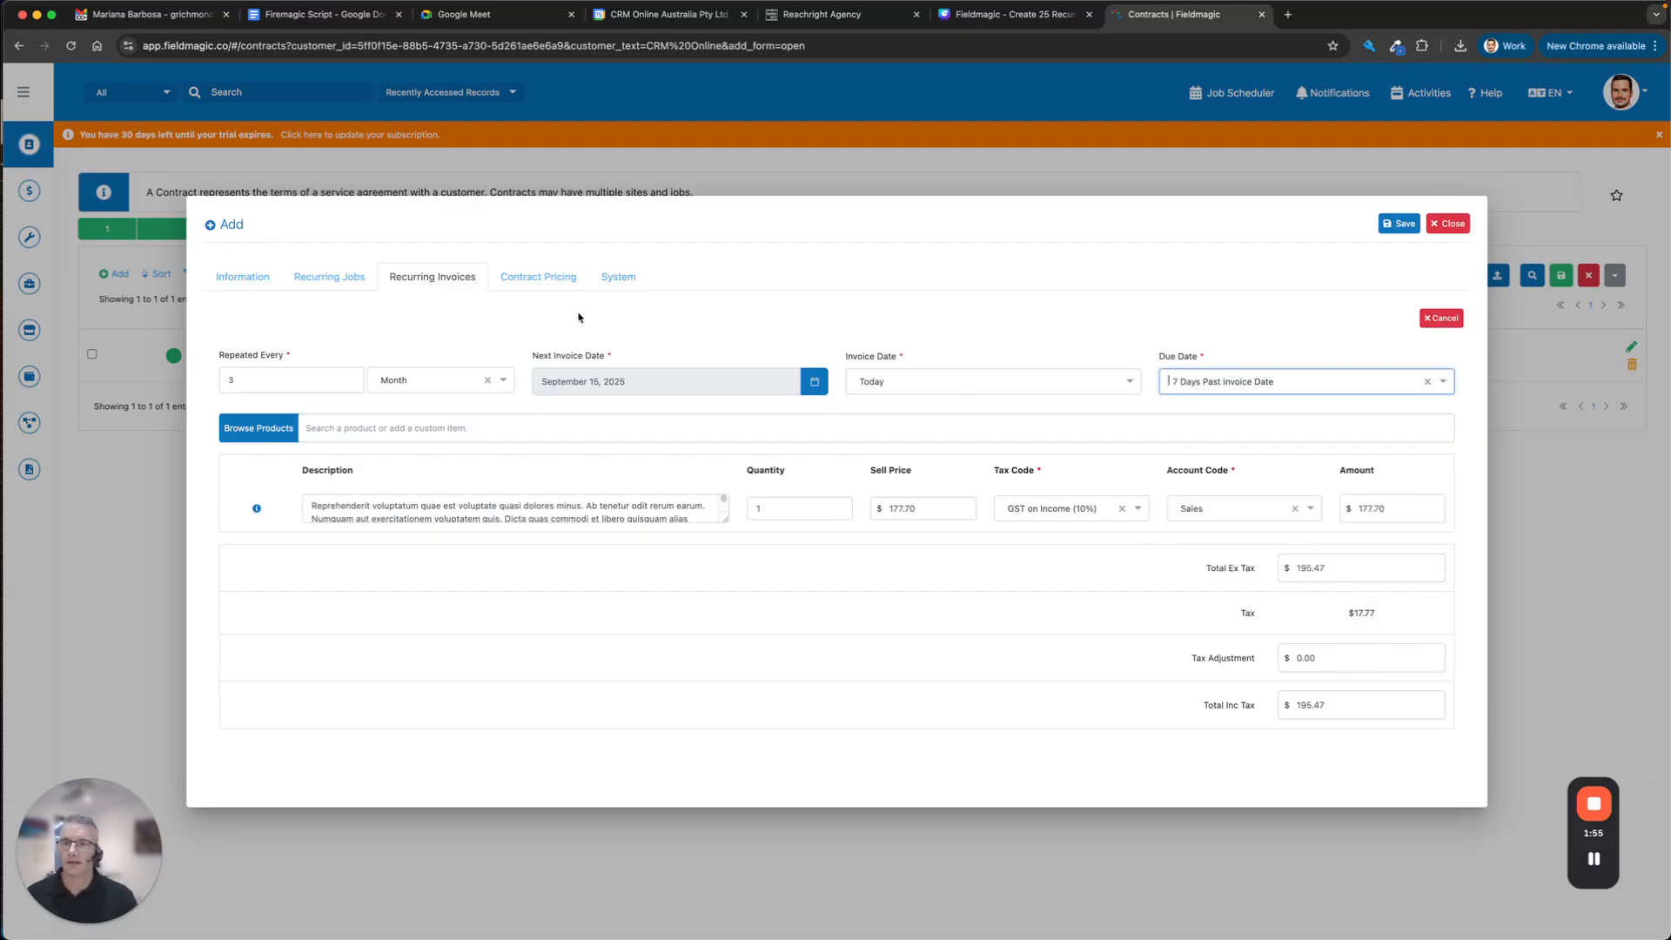
left_click(546, 277)
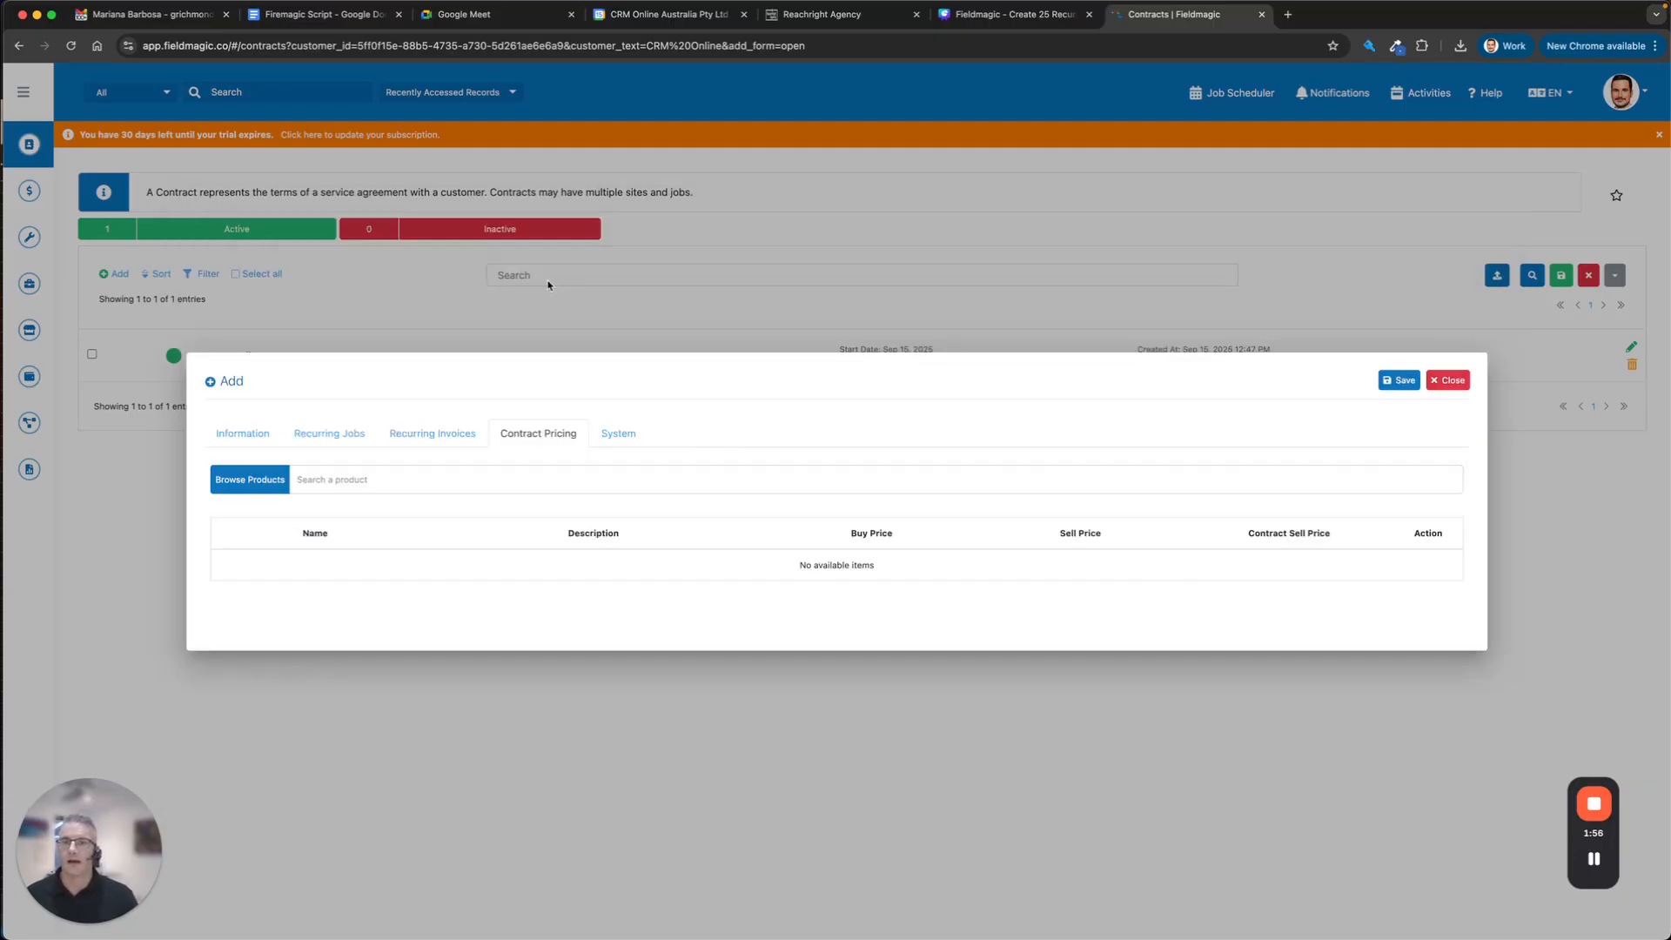
Give End frames a contract sell price of 550 and save the contract as CT-0002.
left_click(376, 479)
left_click(373, 553)
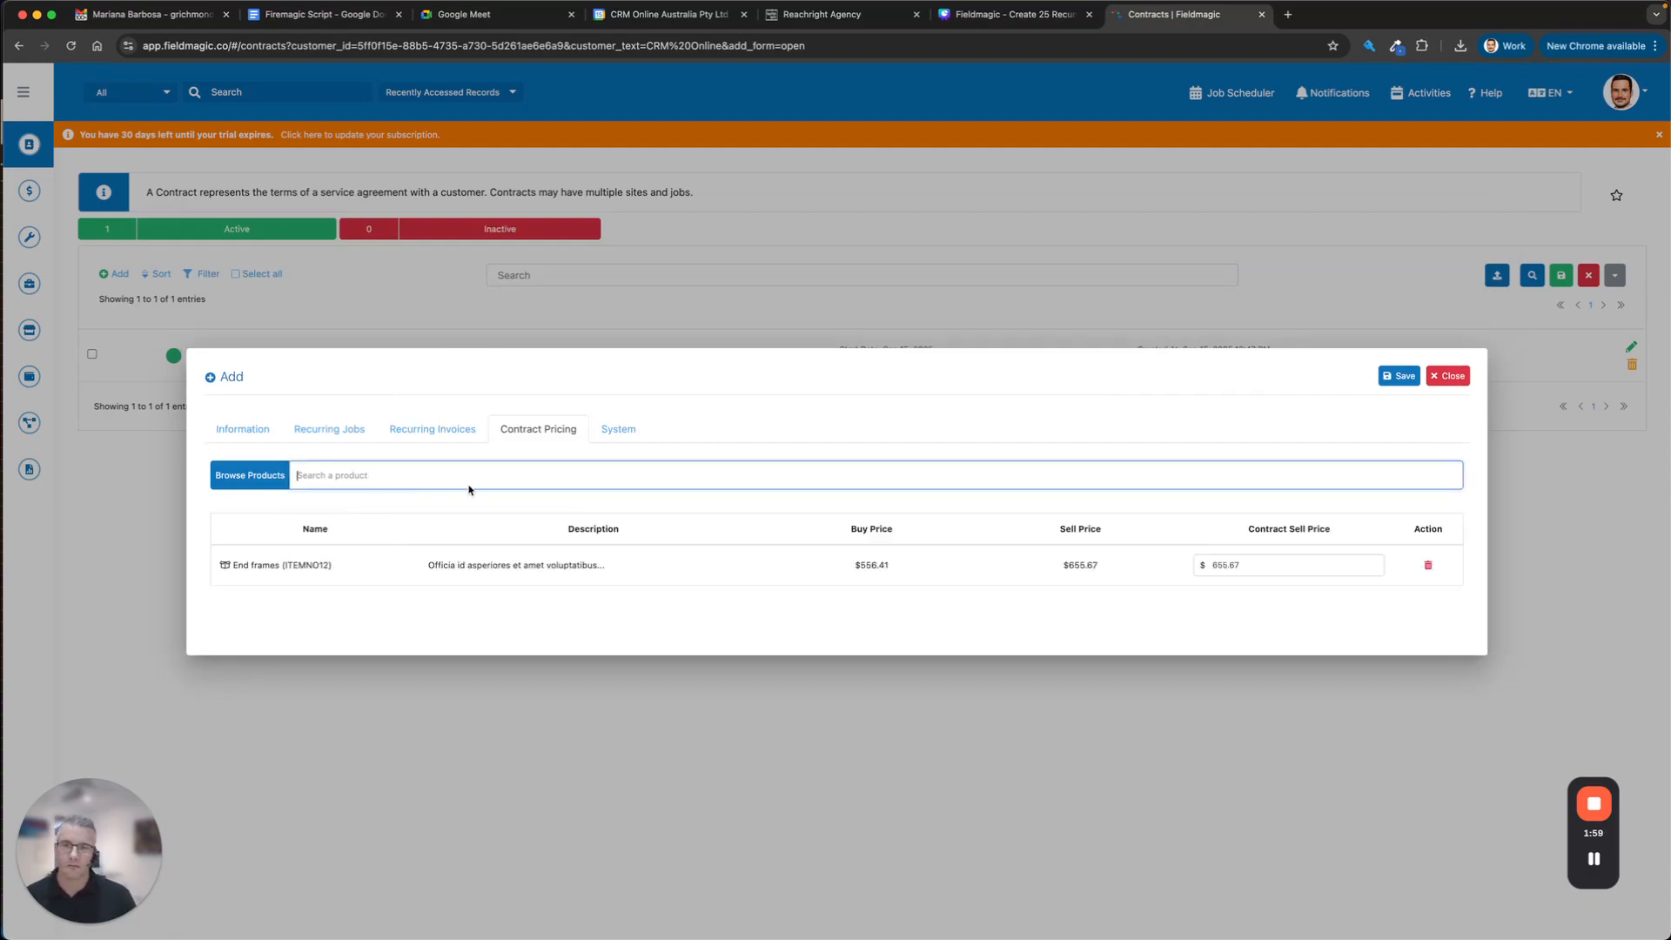
left_click(1278, 568)
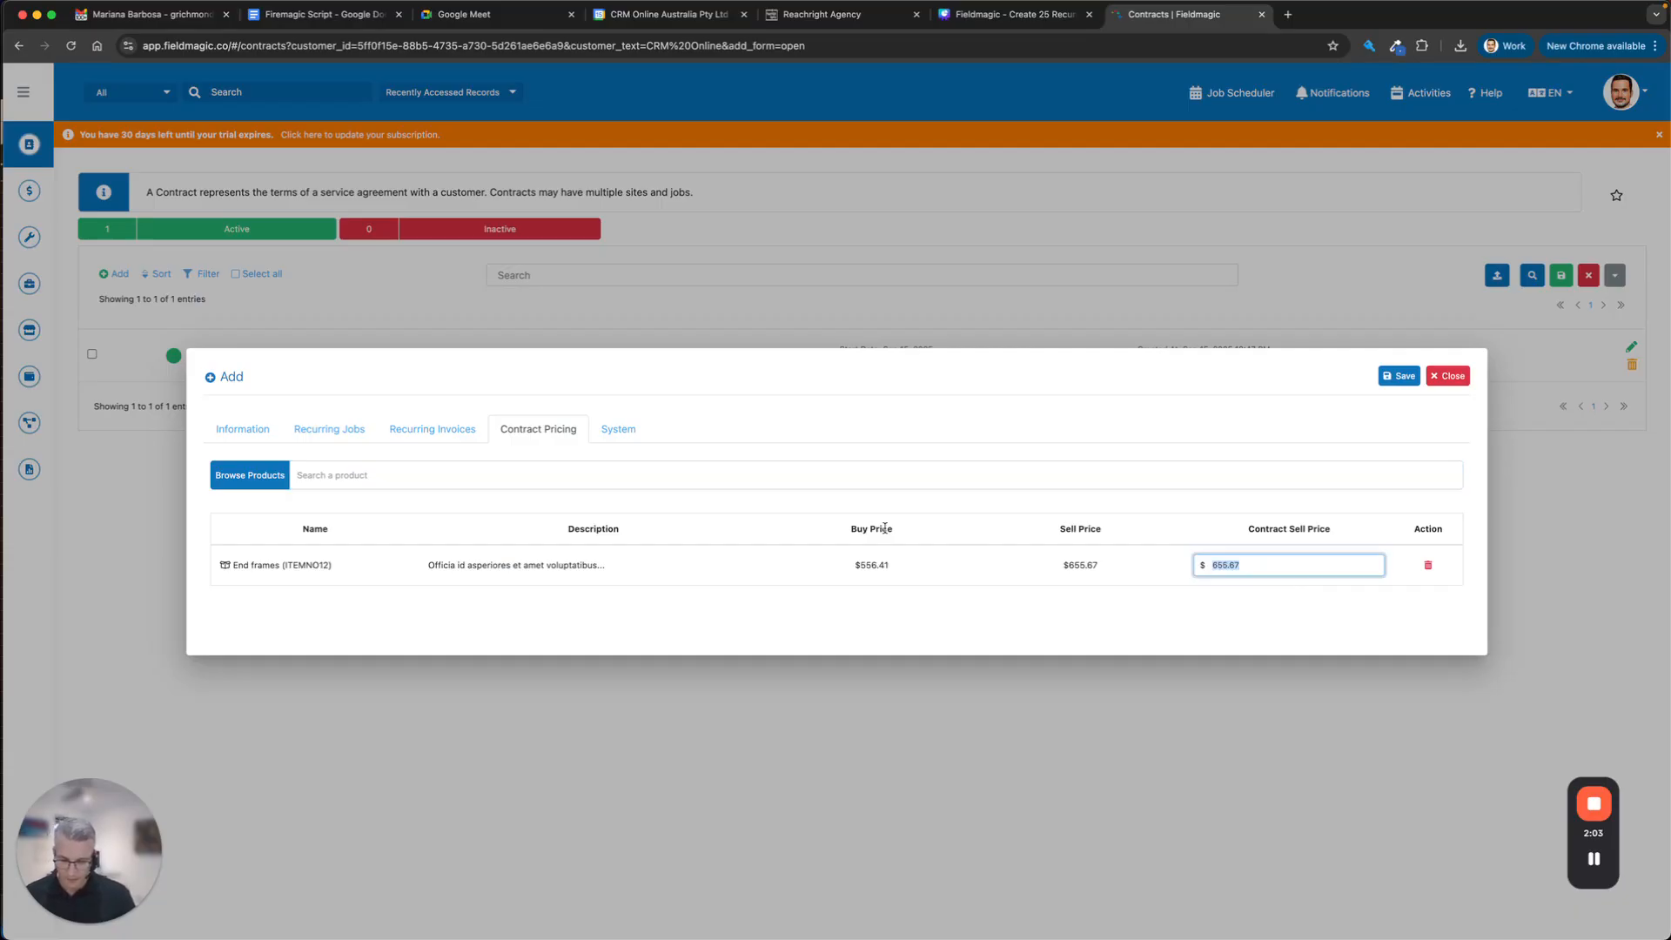
type("550")
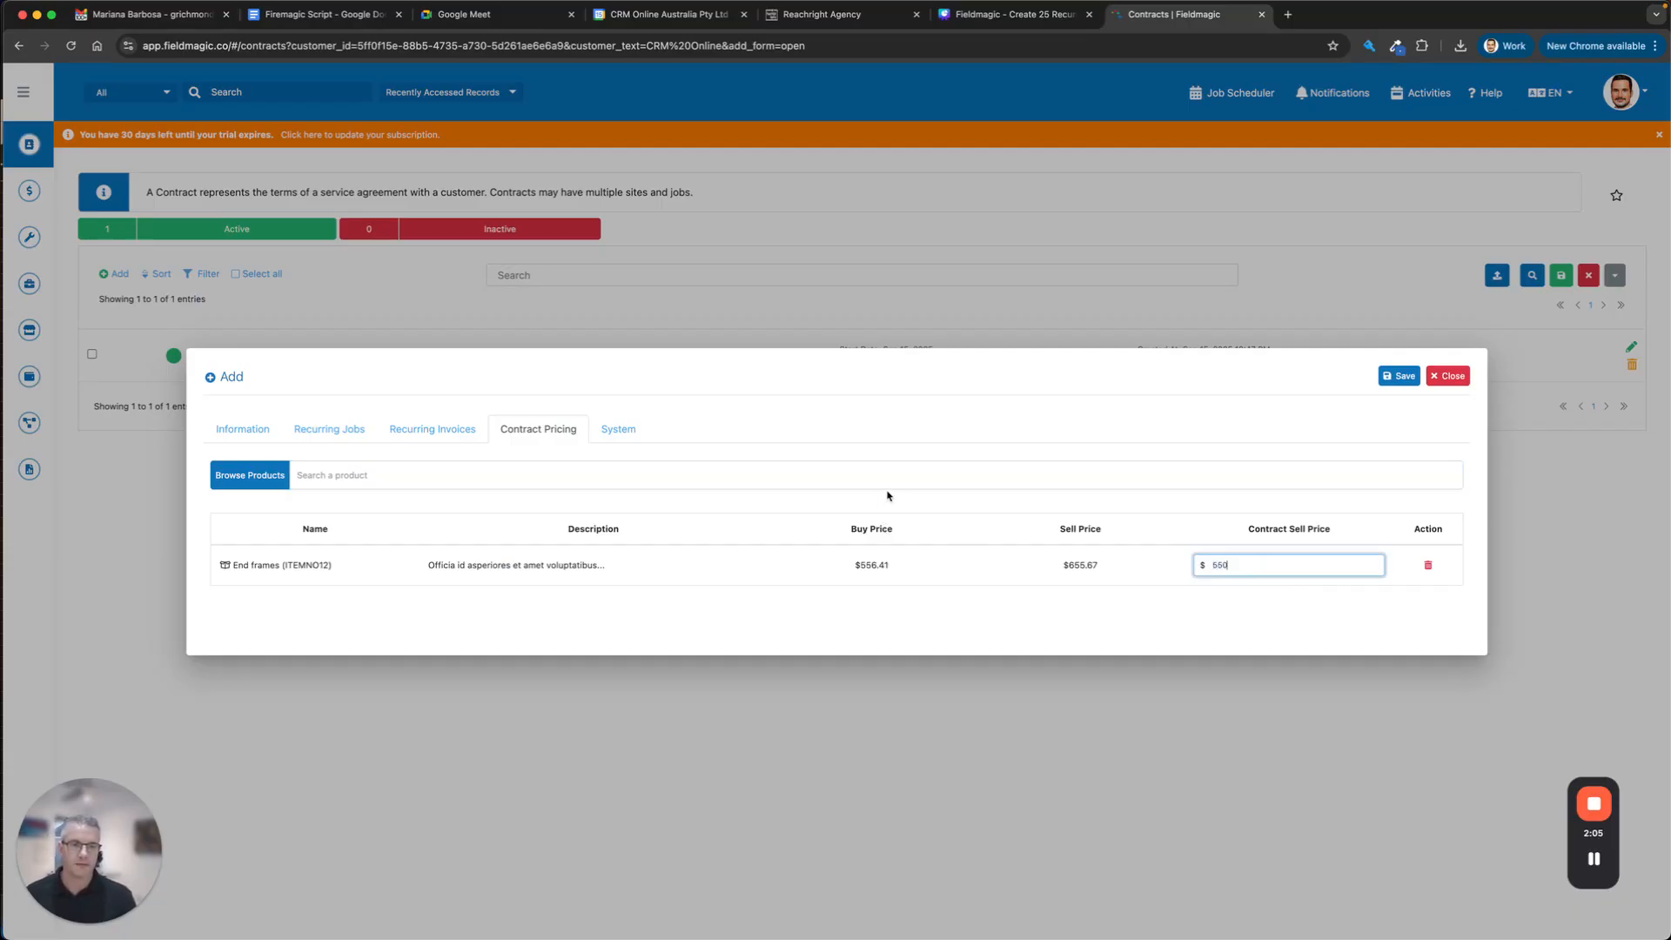
left_click(1041, 421)
left_click(233, 430)
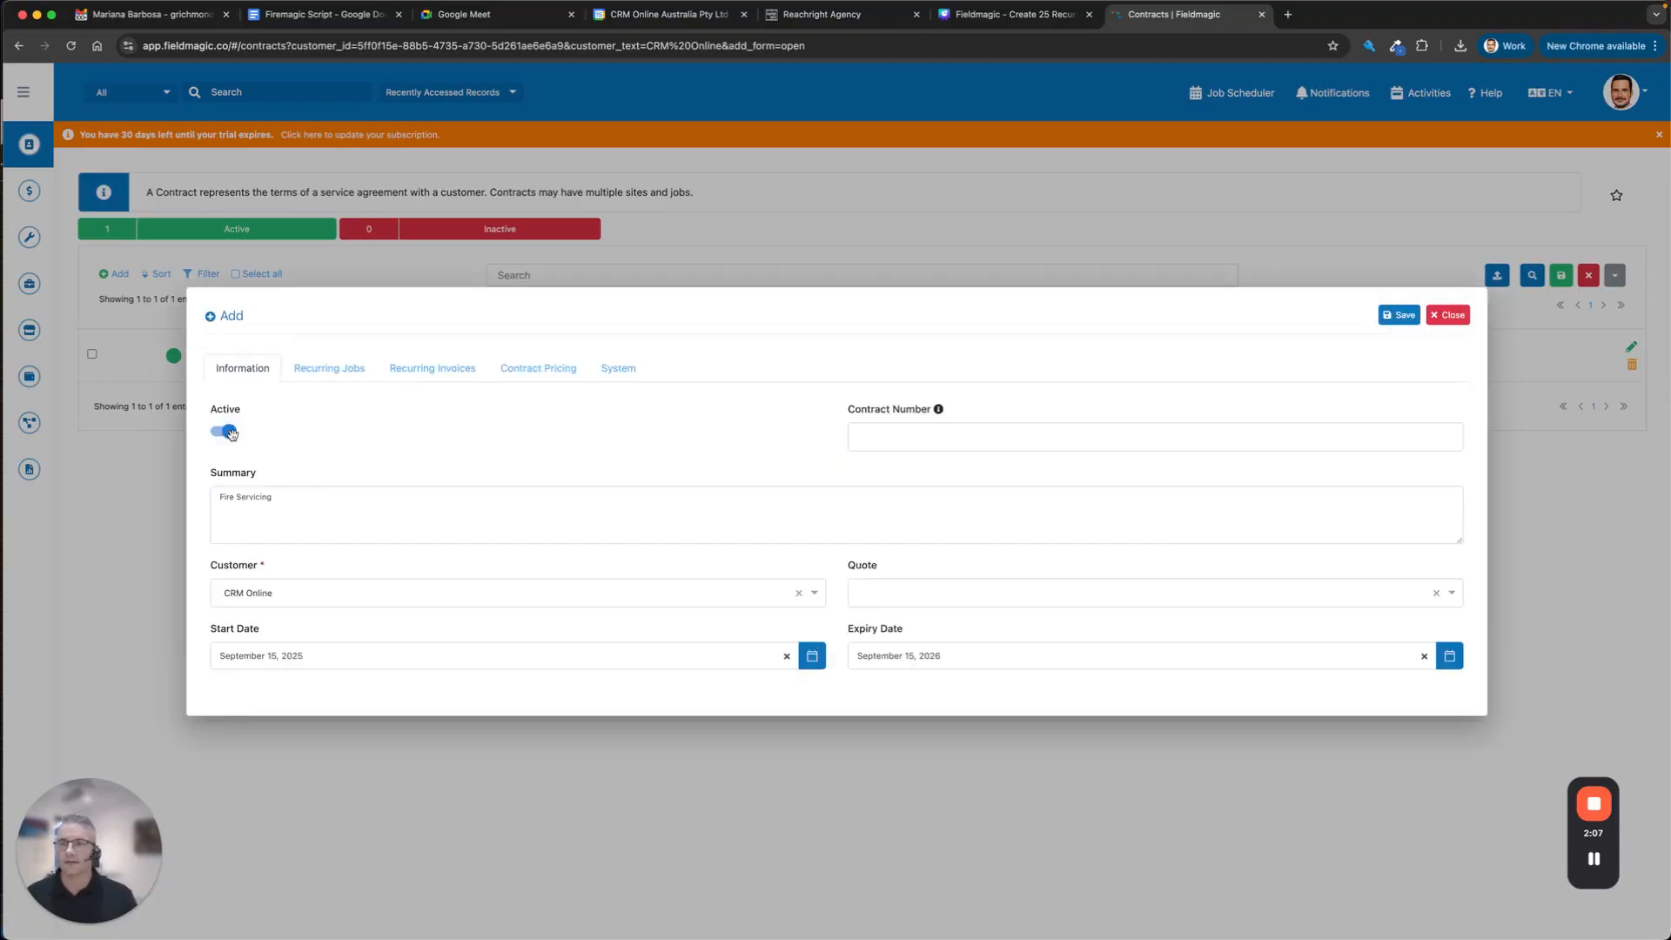
left_click(1396, 316)
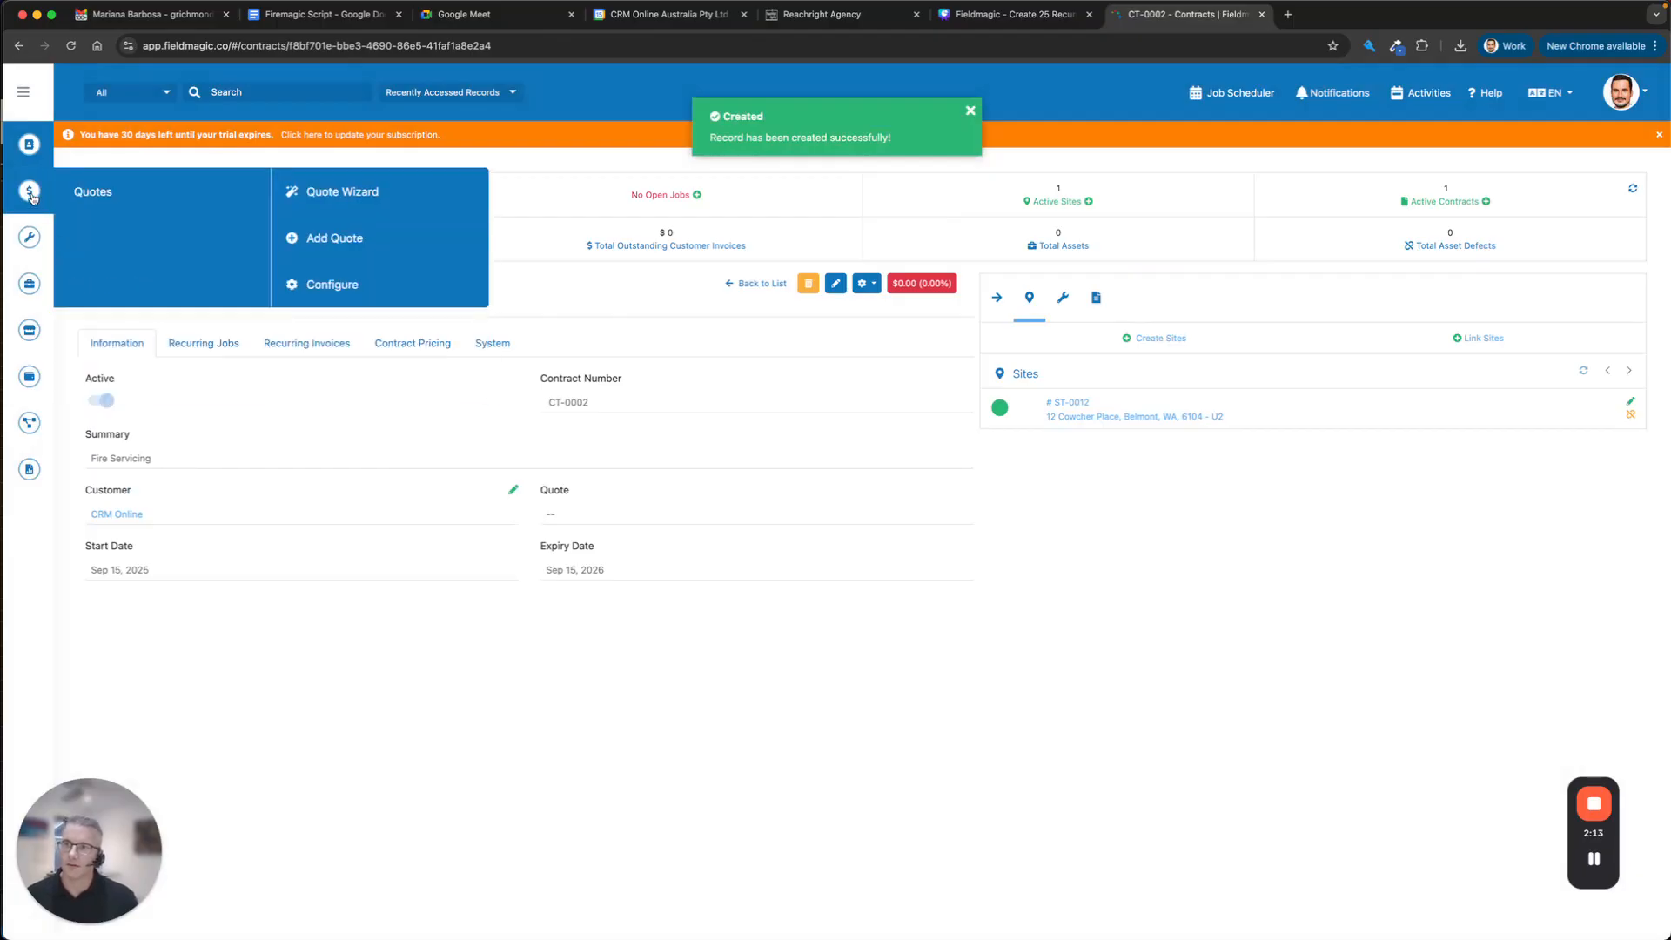
mouse_move(22, 172)
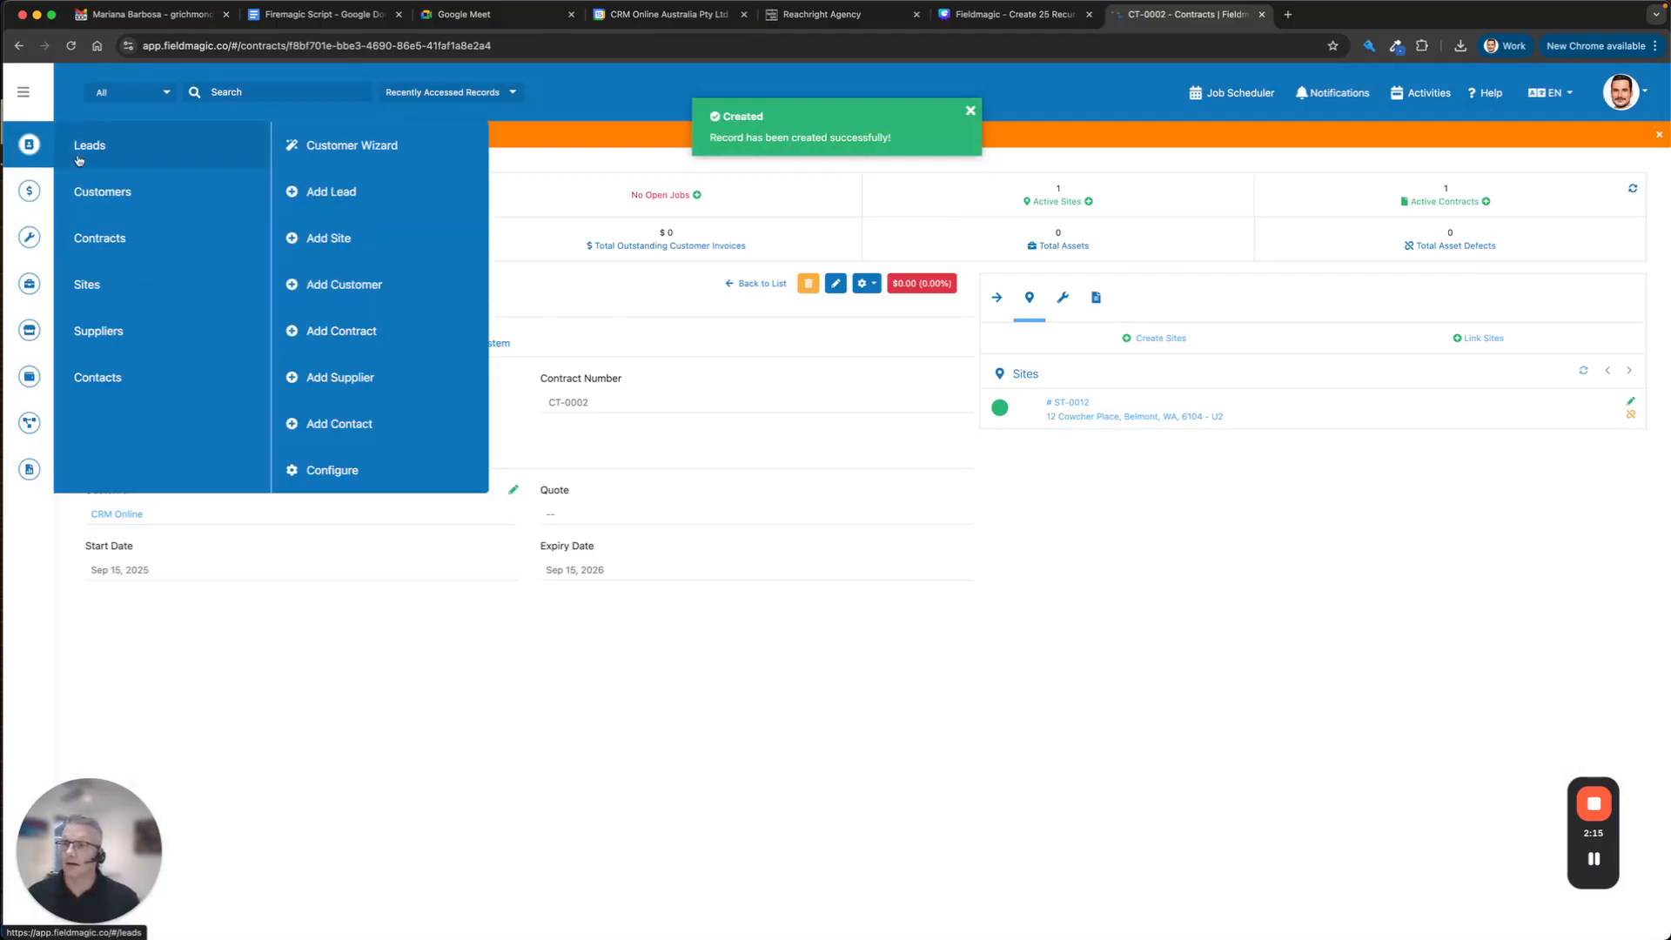
Review the 24 CRM Online recurring jobs due Oct 01, 2025, toggling the Aerosol System group.
left_click(166, 329)
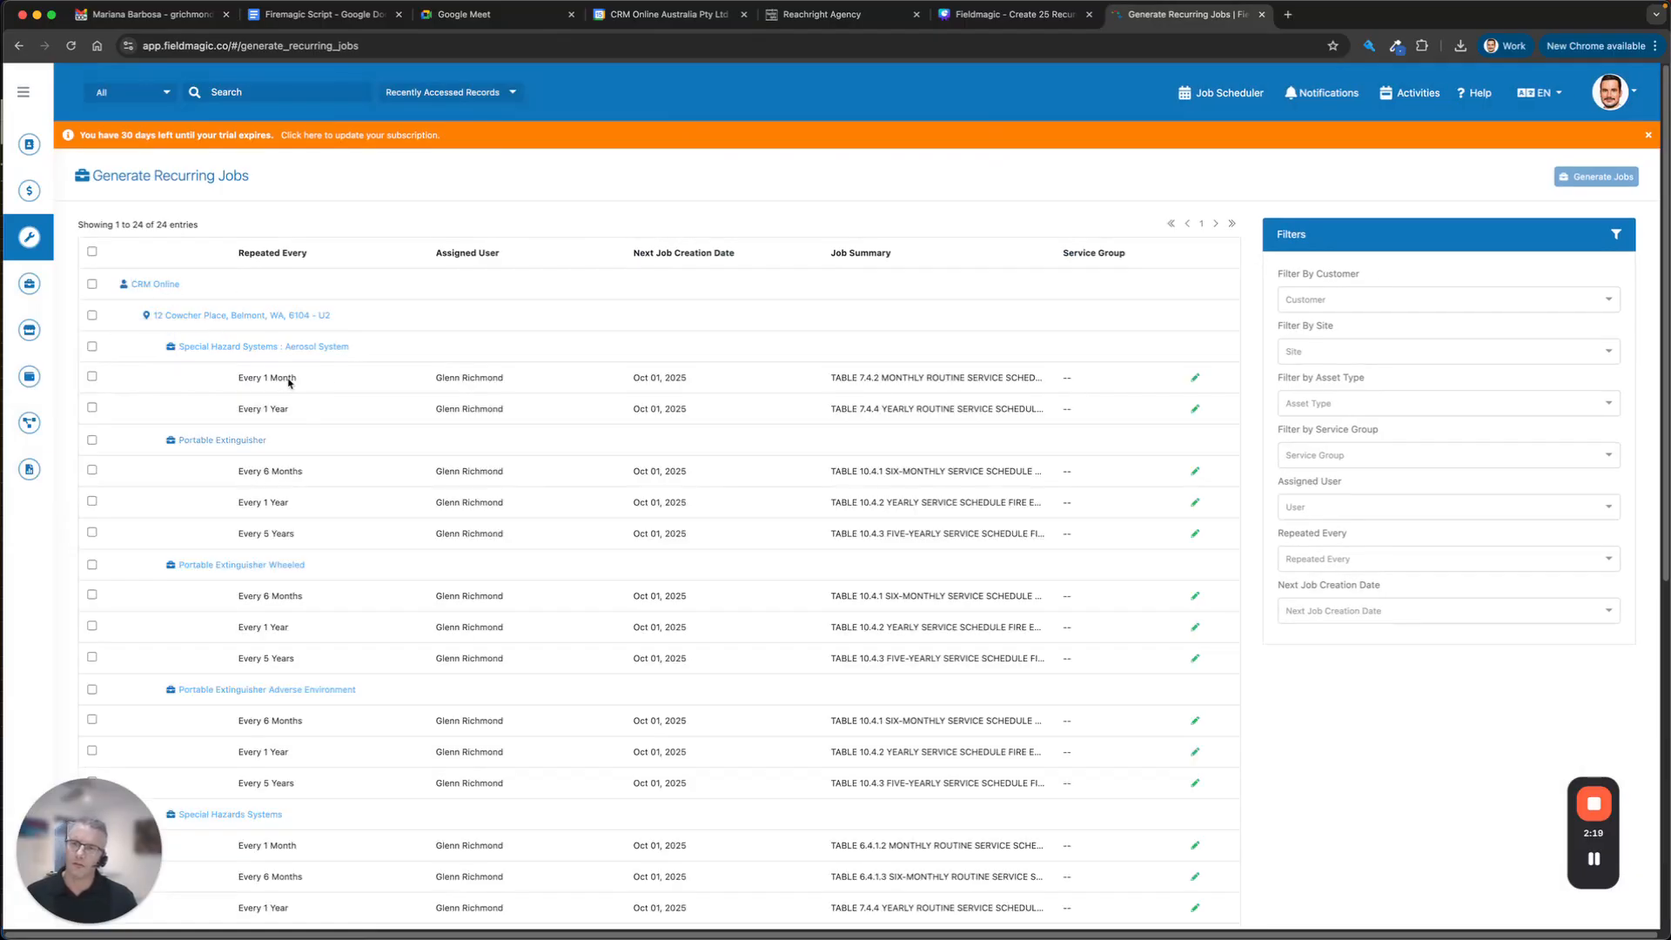
scroll(424, 740, "down", 5)
scroll(435, 723, "up", 5)
left_click(93, 347)
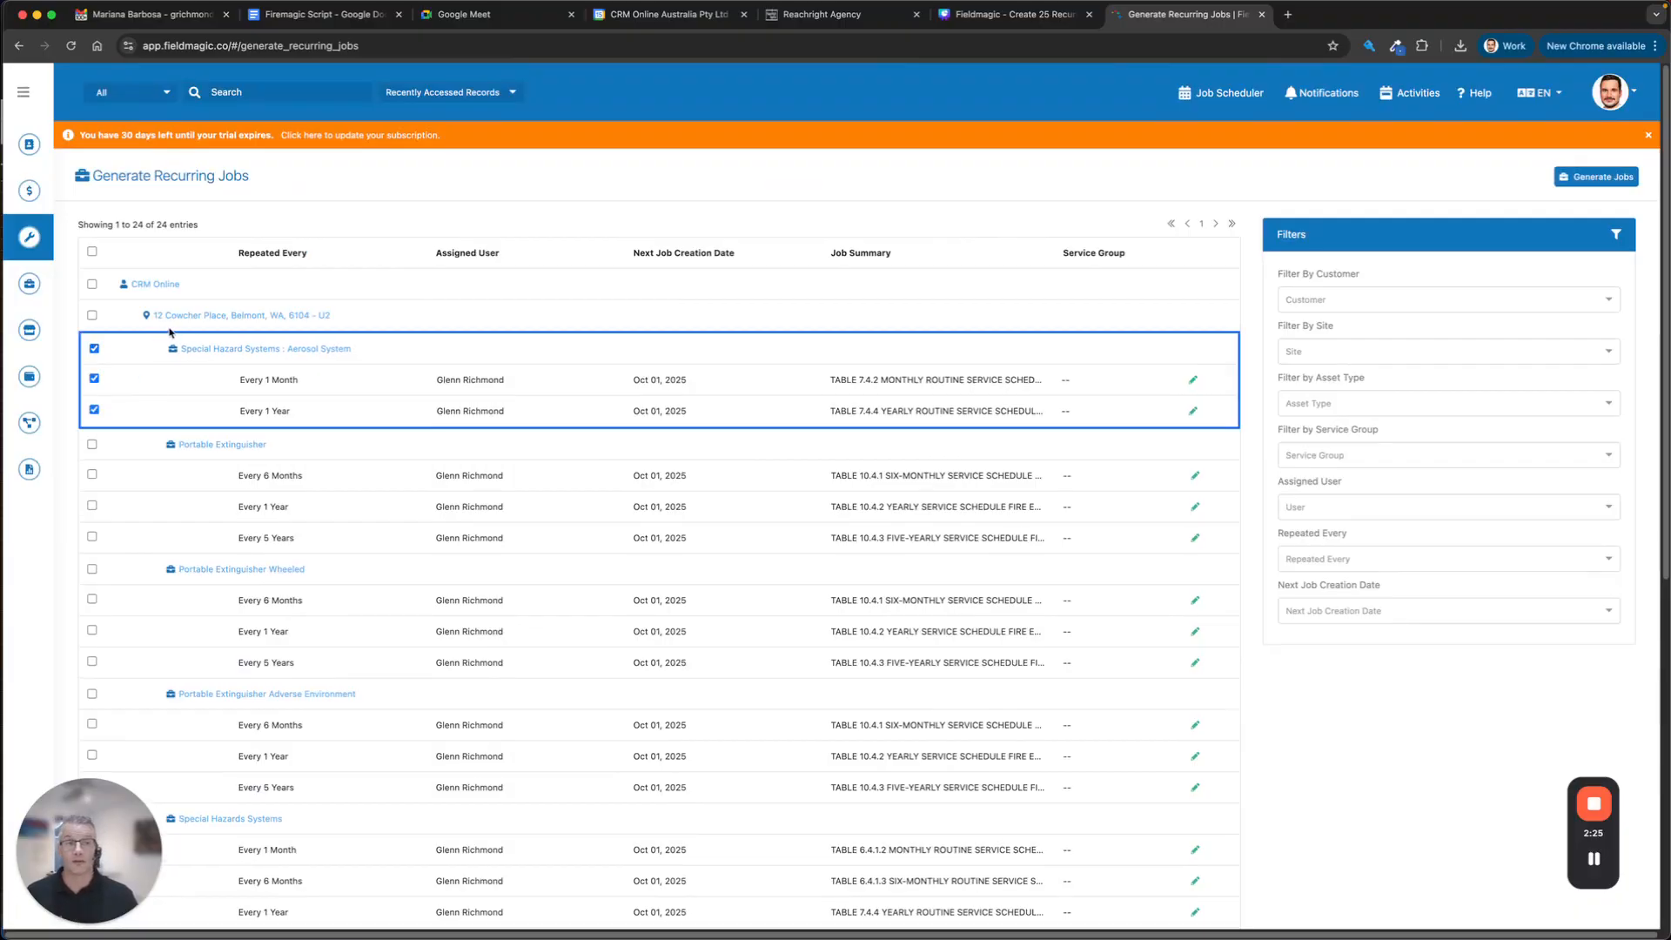
left_click(94, 348)
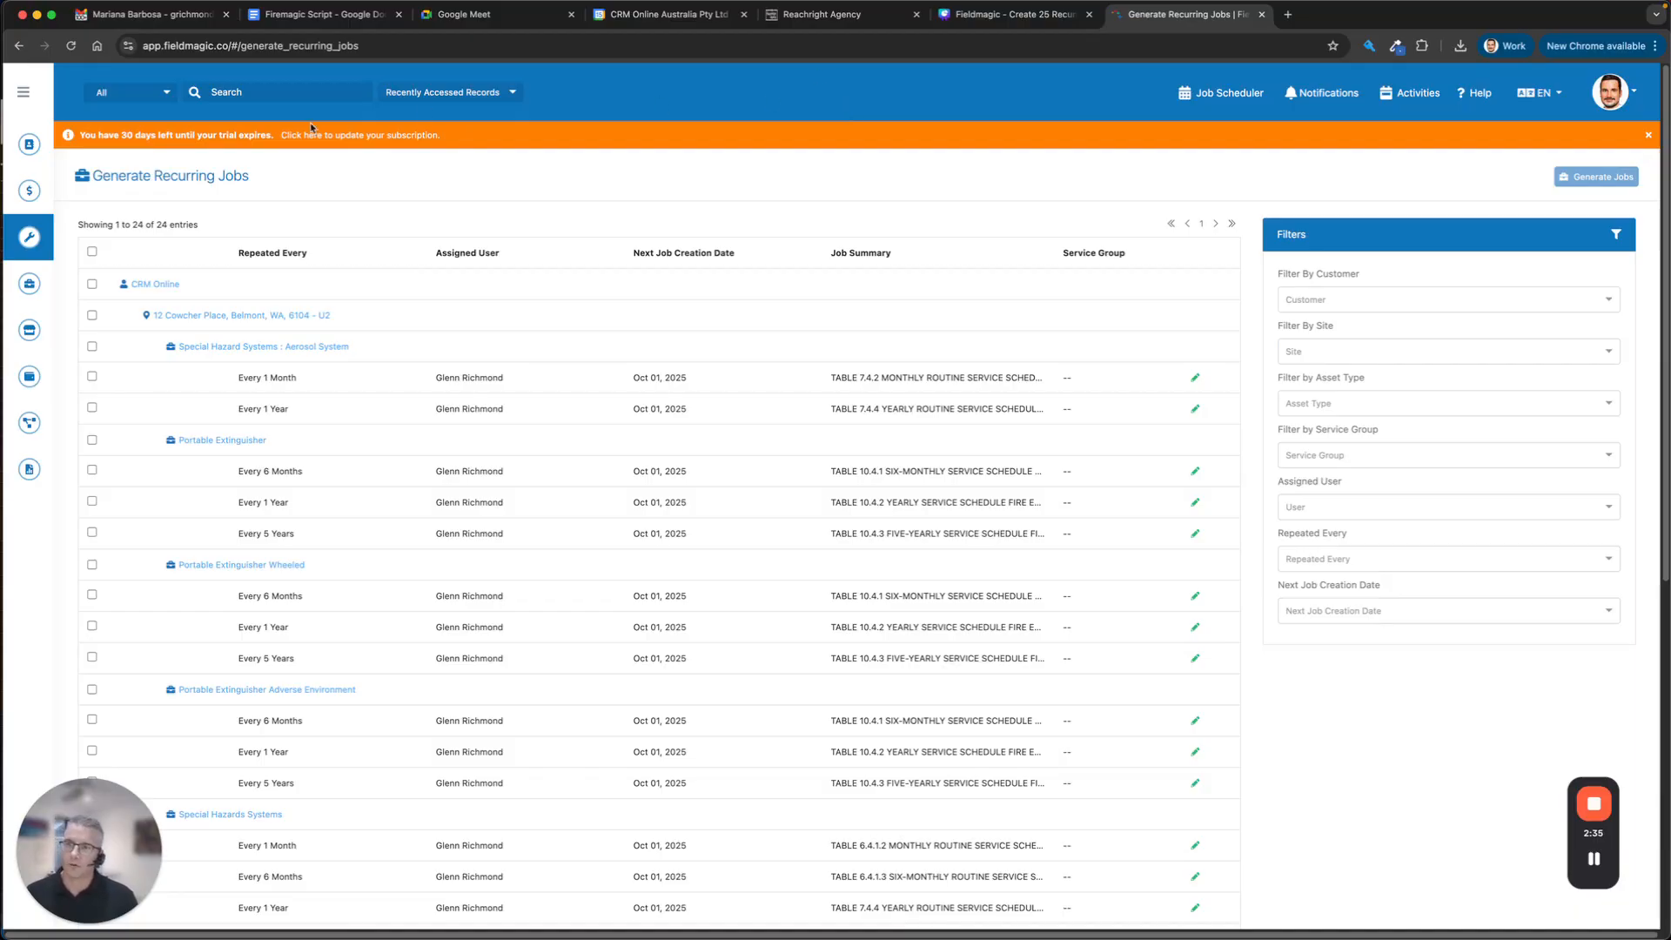
mouse_move(23, 245)
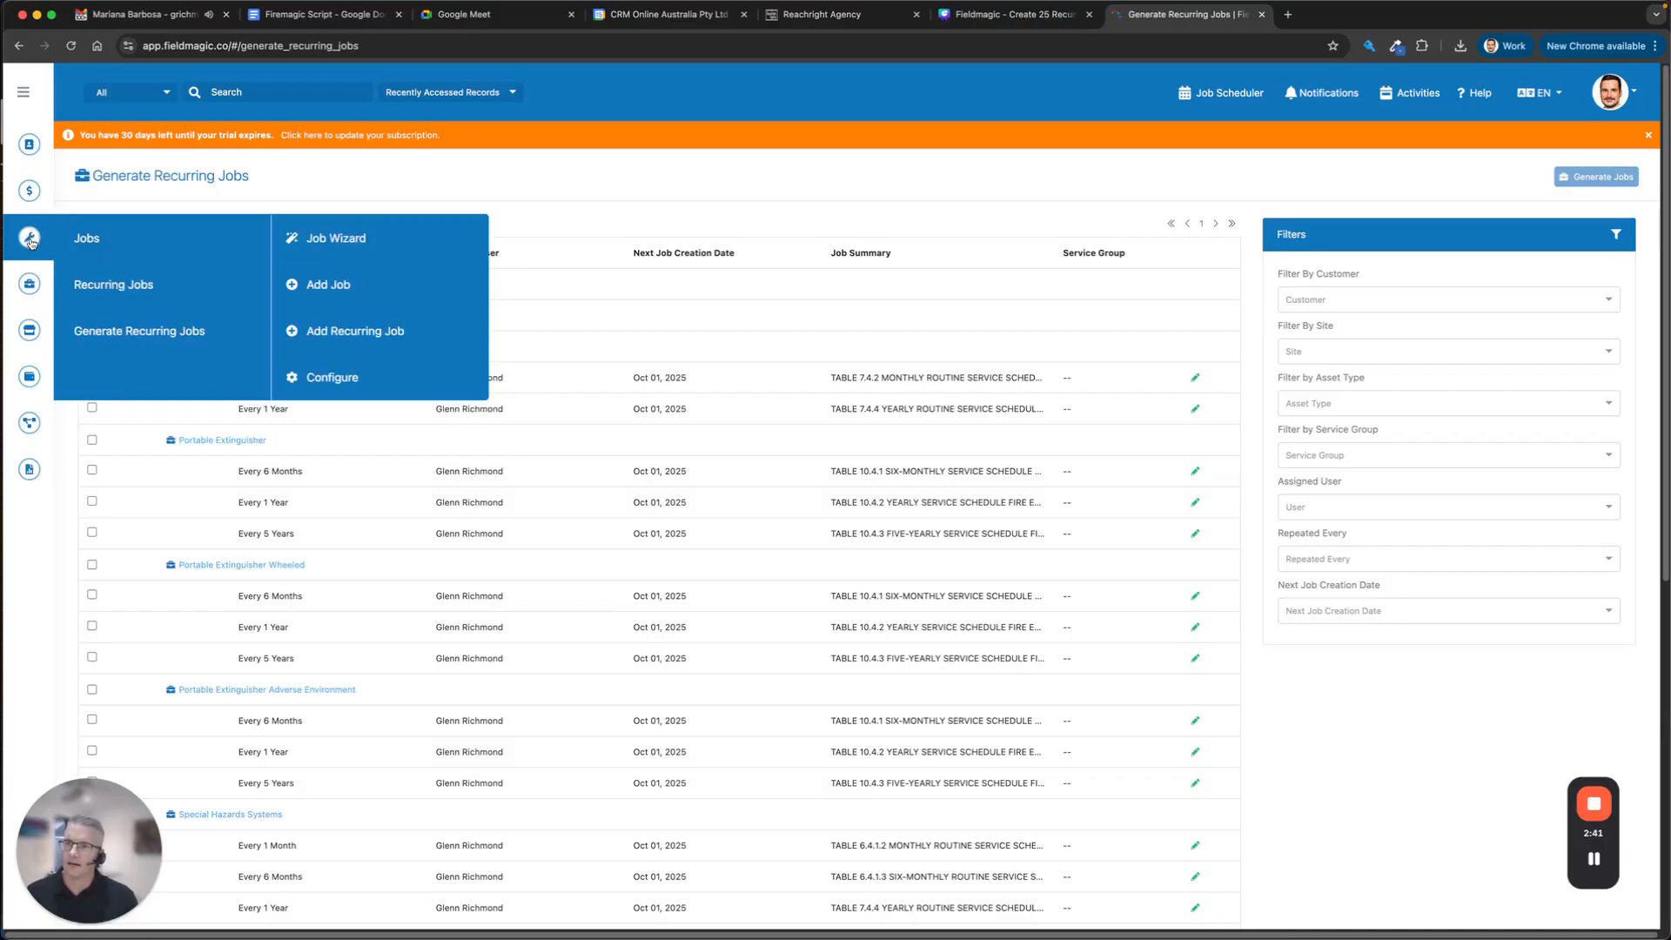
Start a new quote for the existing CRM Online customer and its site, skipping the contact.
mouse_move(33, 191)
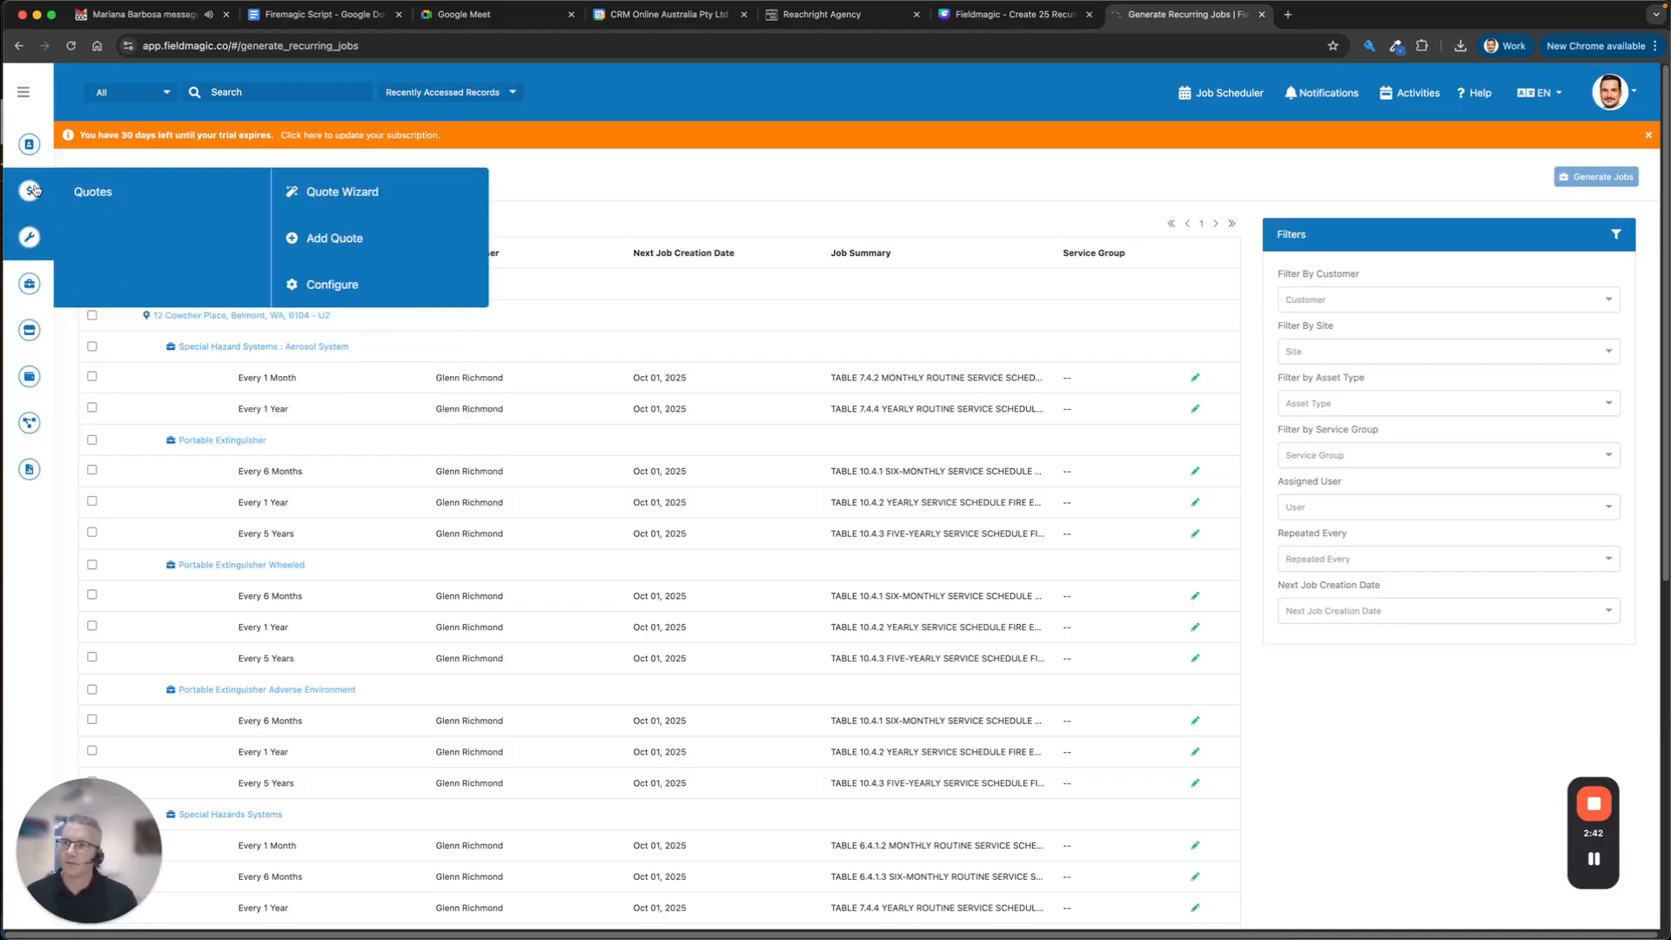
left_click(324, 202)
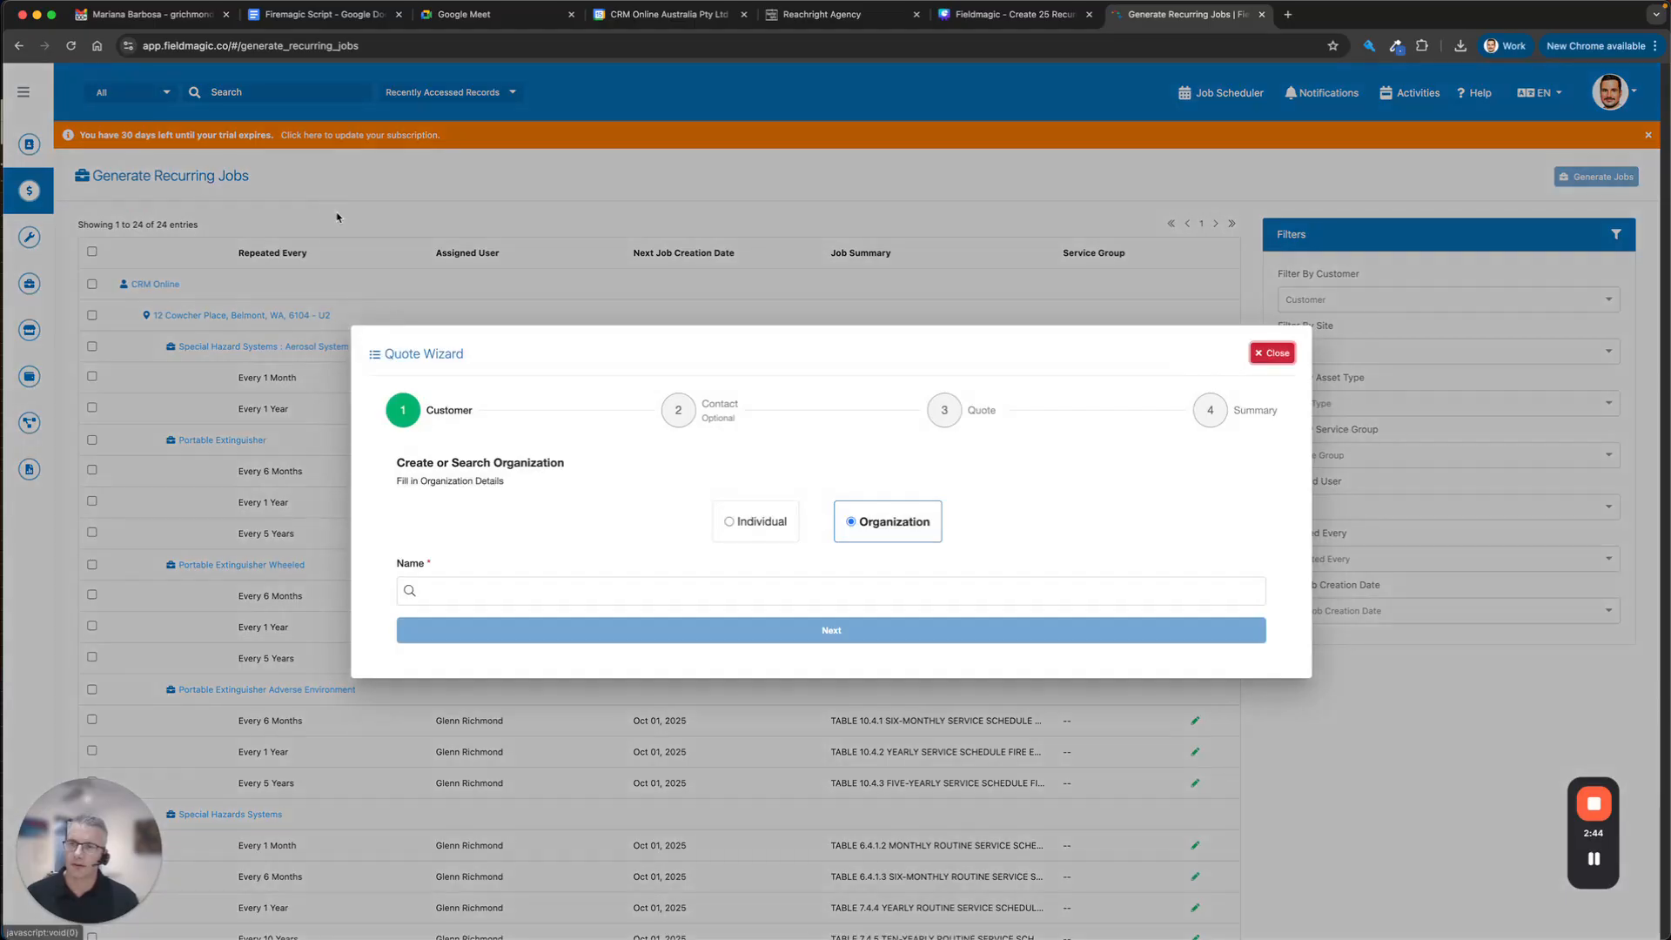
left_click(706, 603)
type("crm onli")
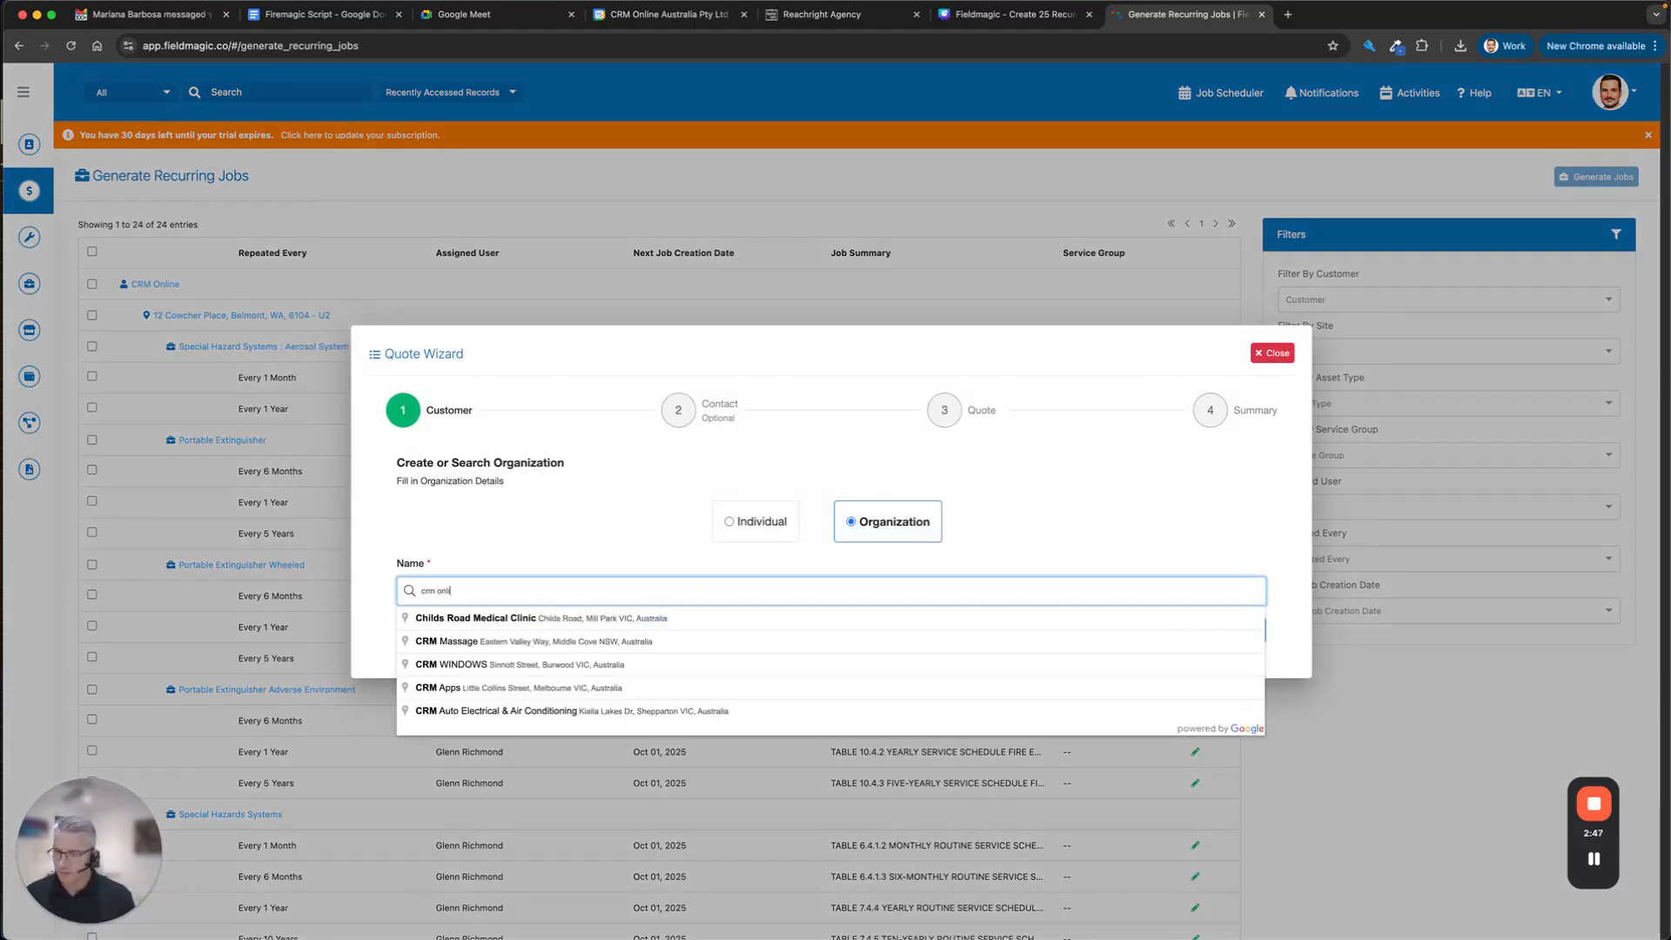
type("ne")
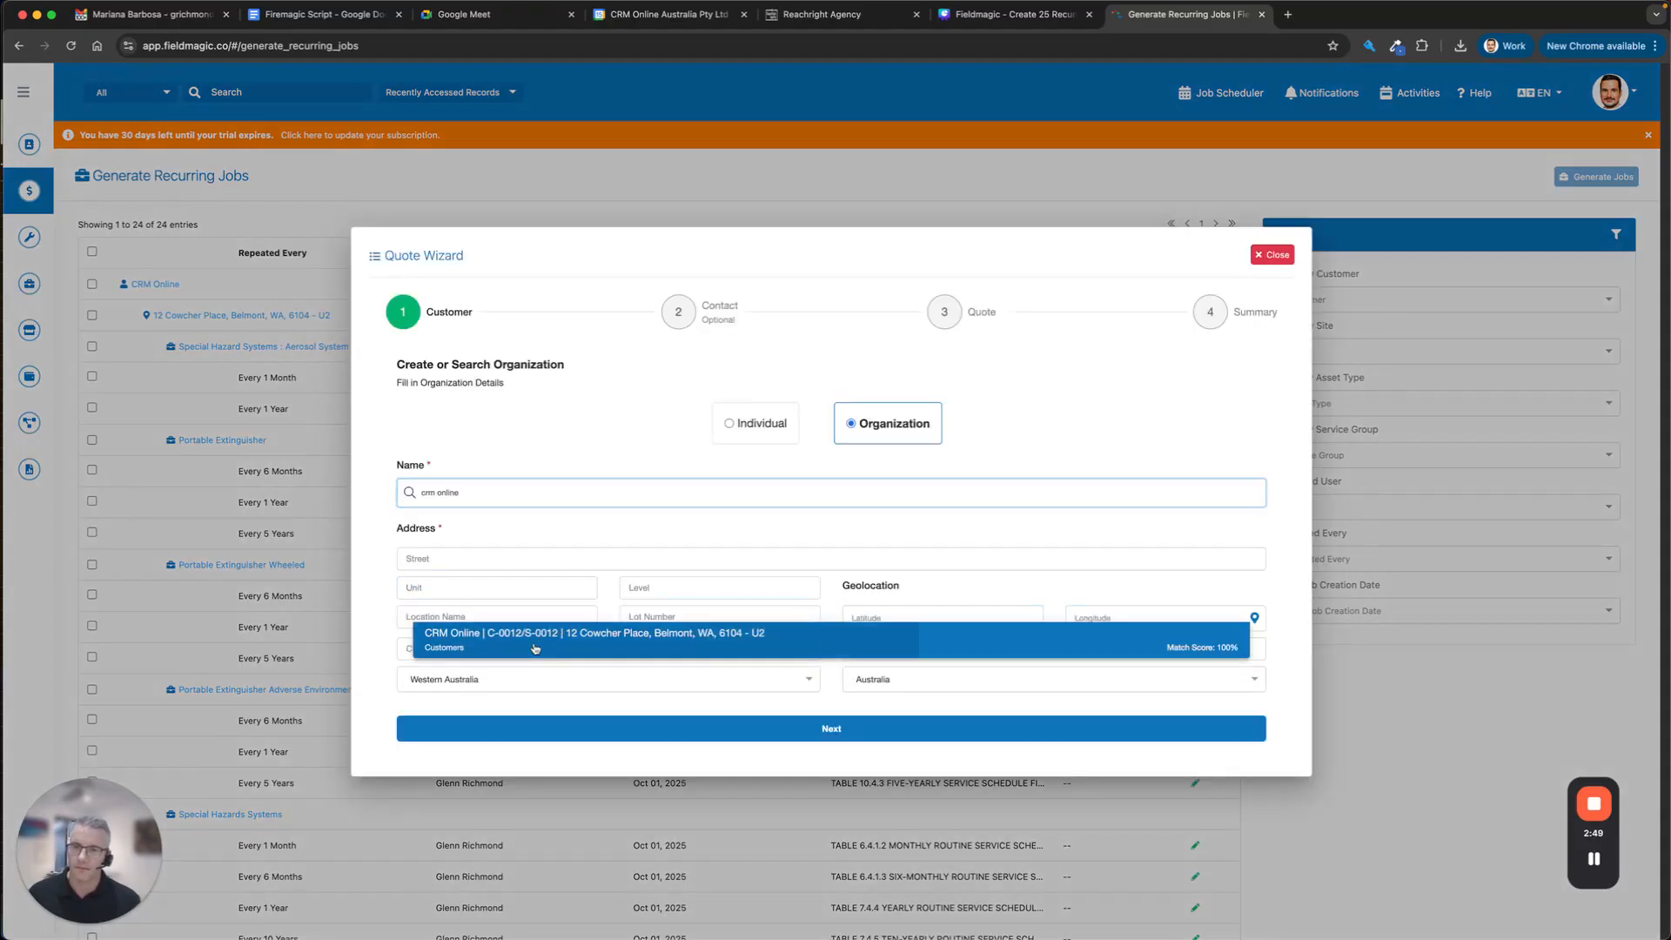
left_click(597, 630)
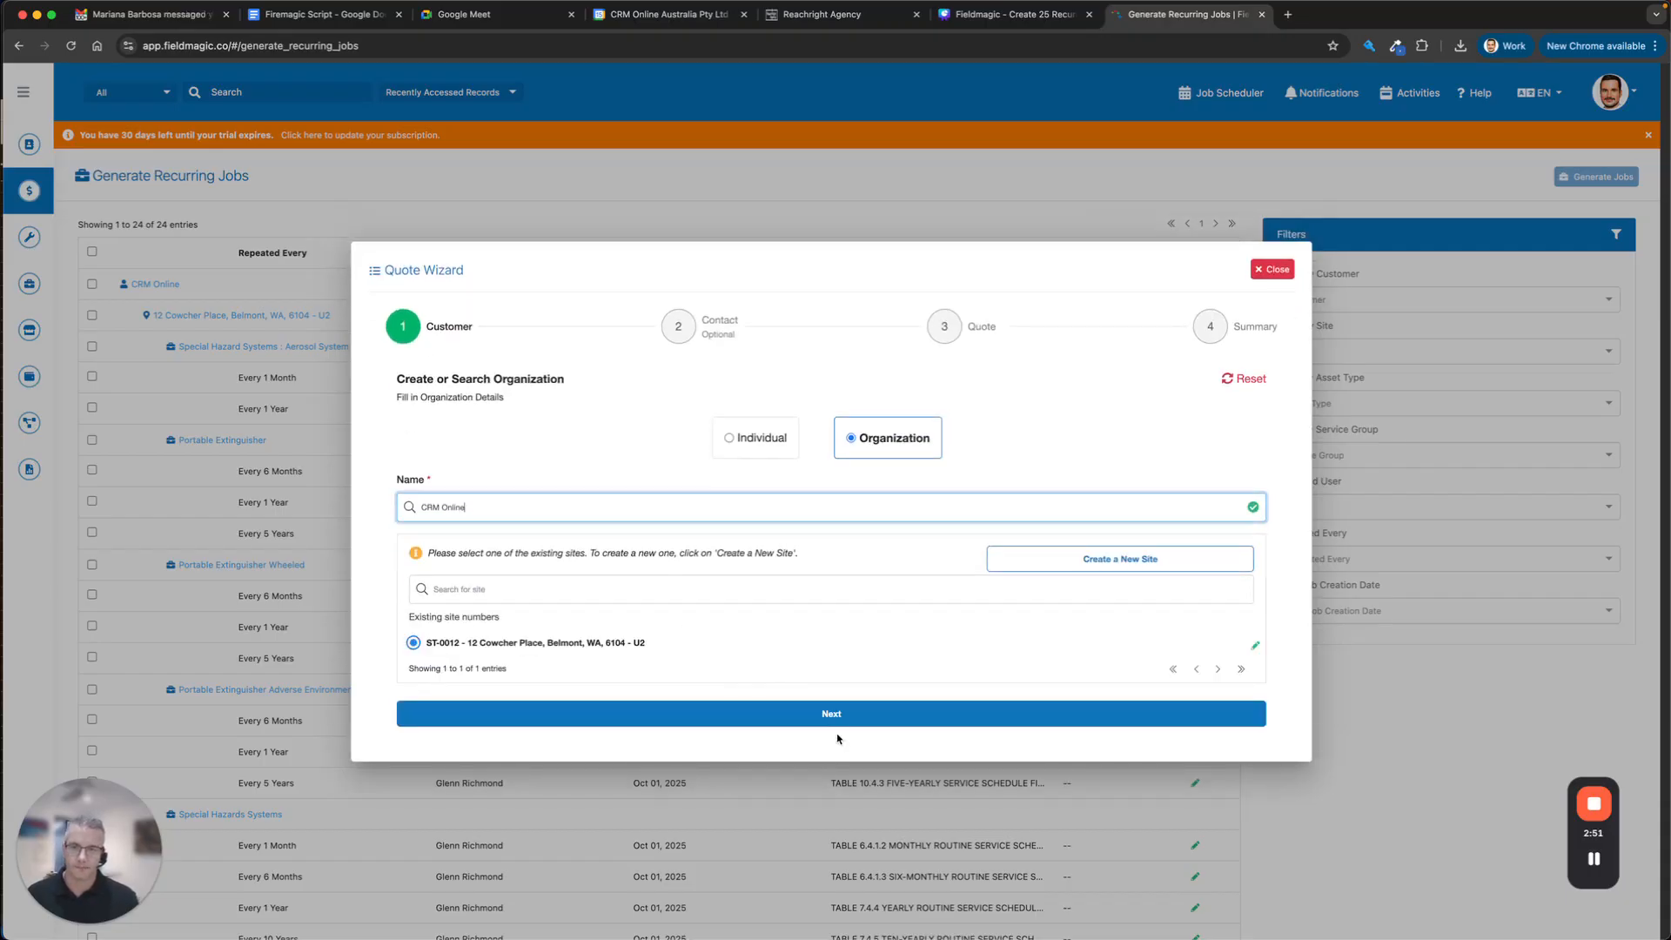
left_click(834, 710)
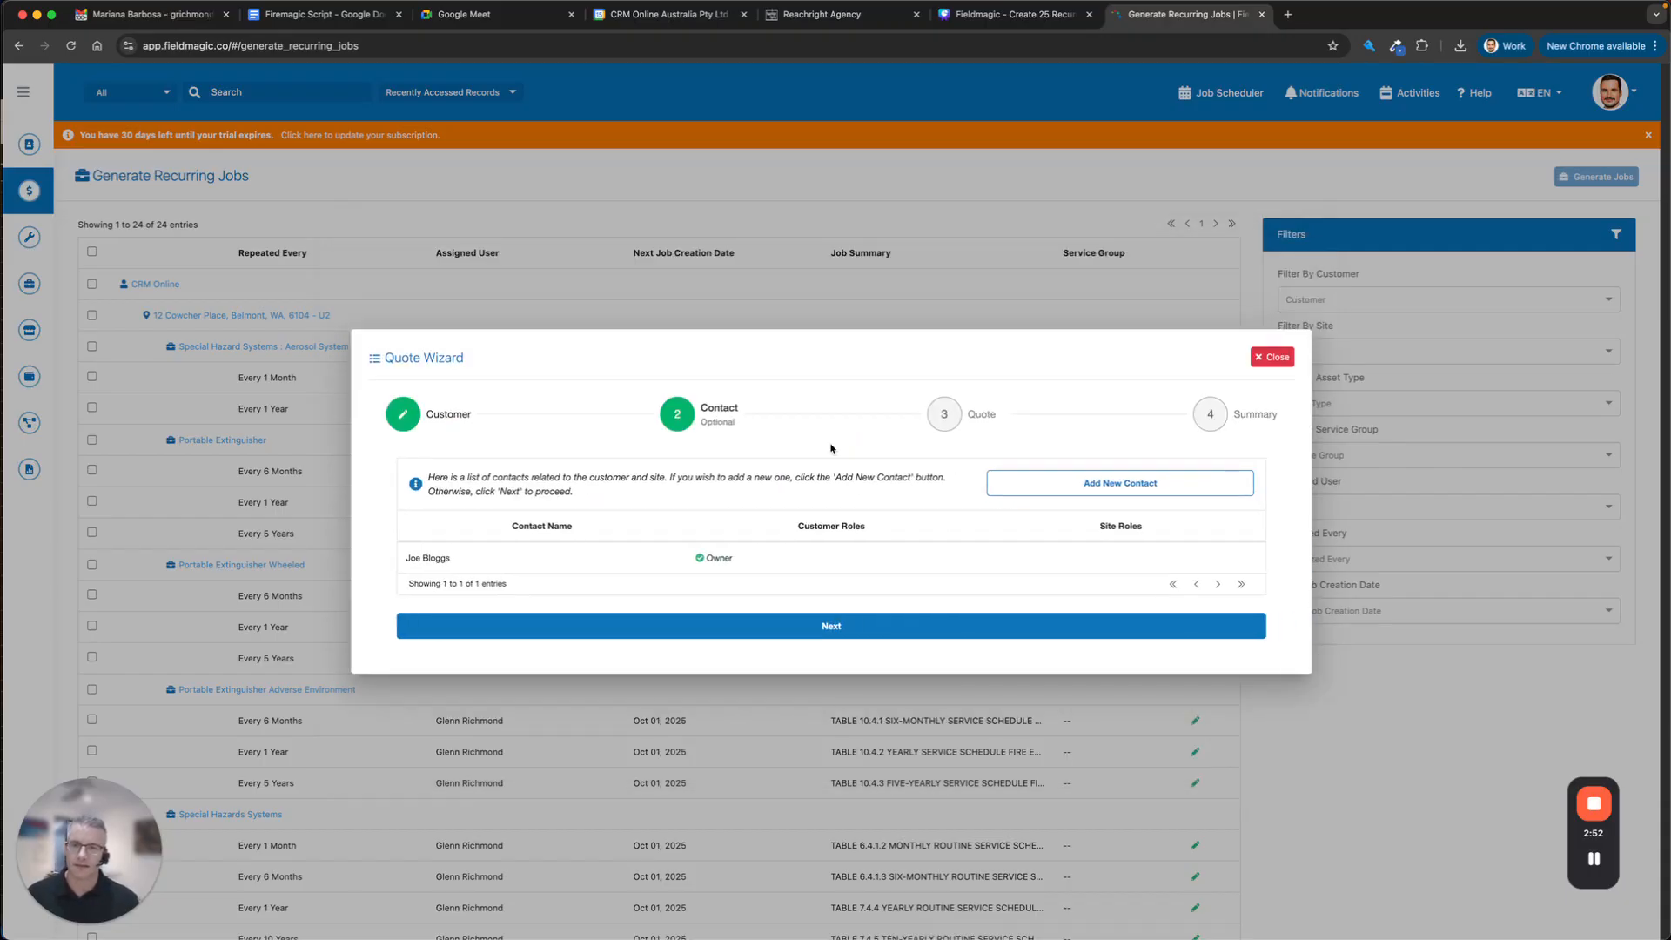
left_click(771, 629)
Use 'Service Quote' as both opportunity name and summary, and create quote #000012.
left_click(520, 507)
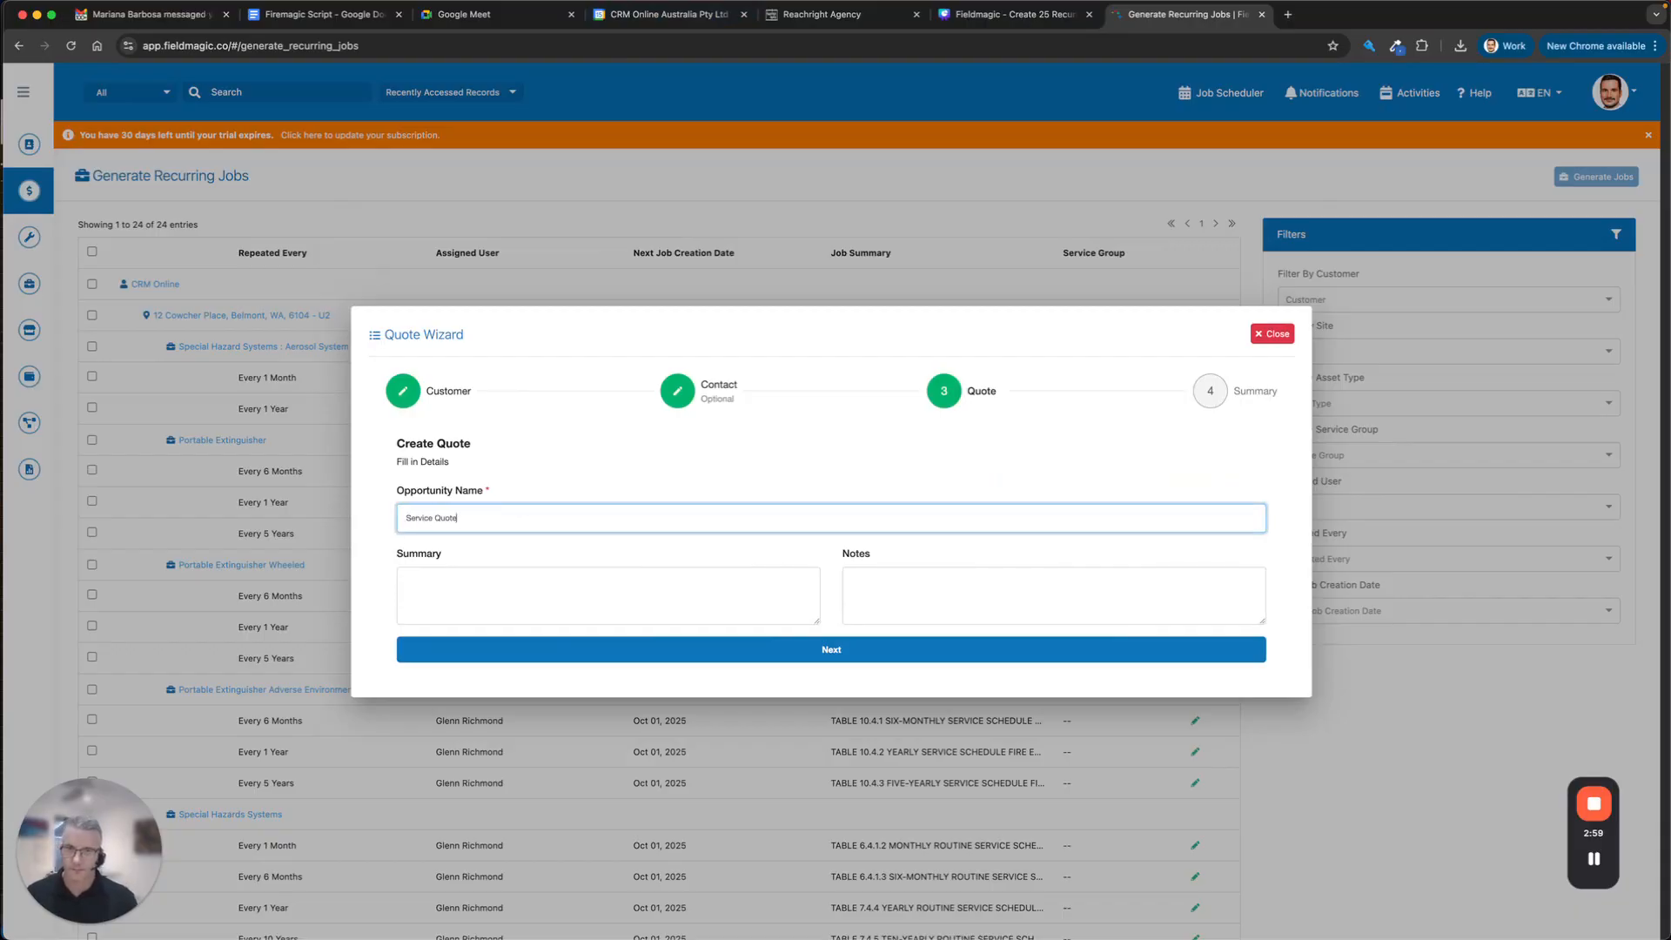
key("super+a")
key("super+c")
left_click(522, 567)
key("super+v")
left_click(744, 670)
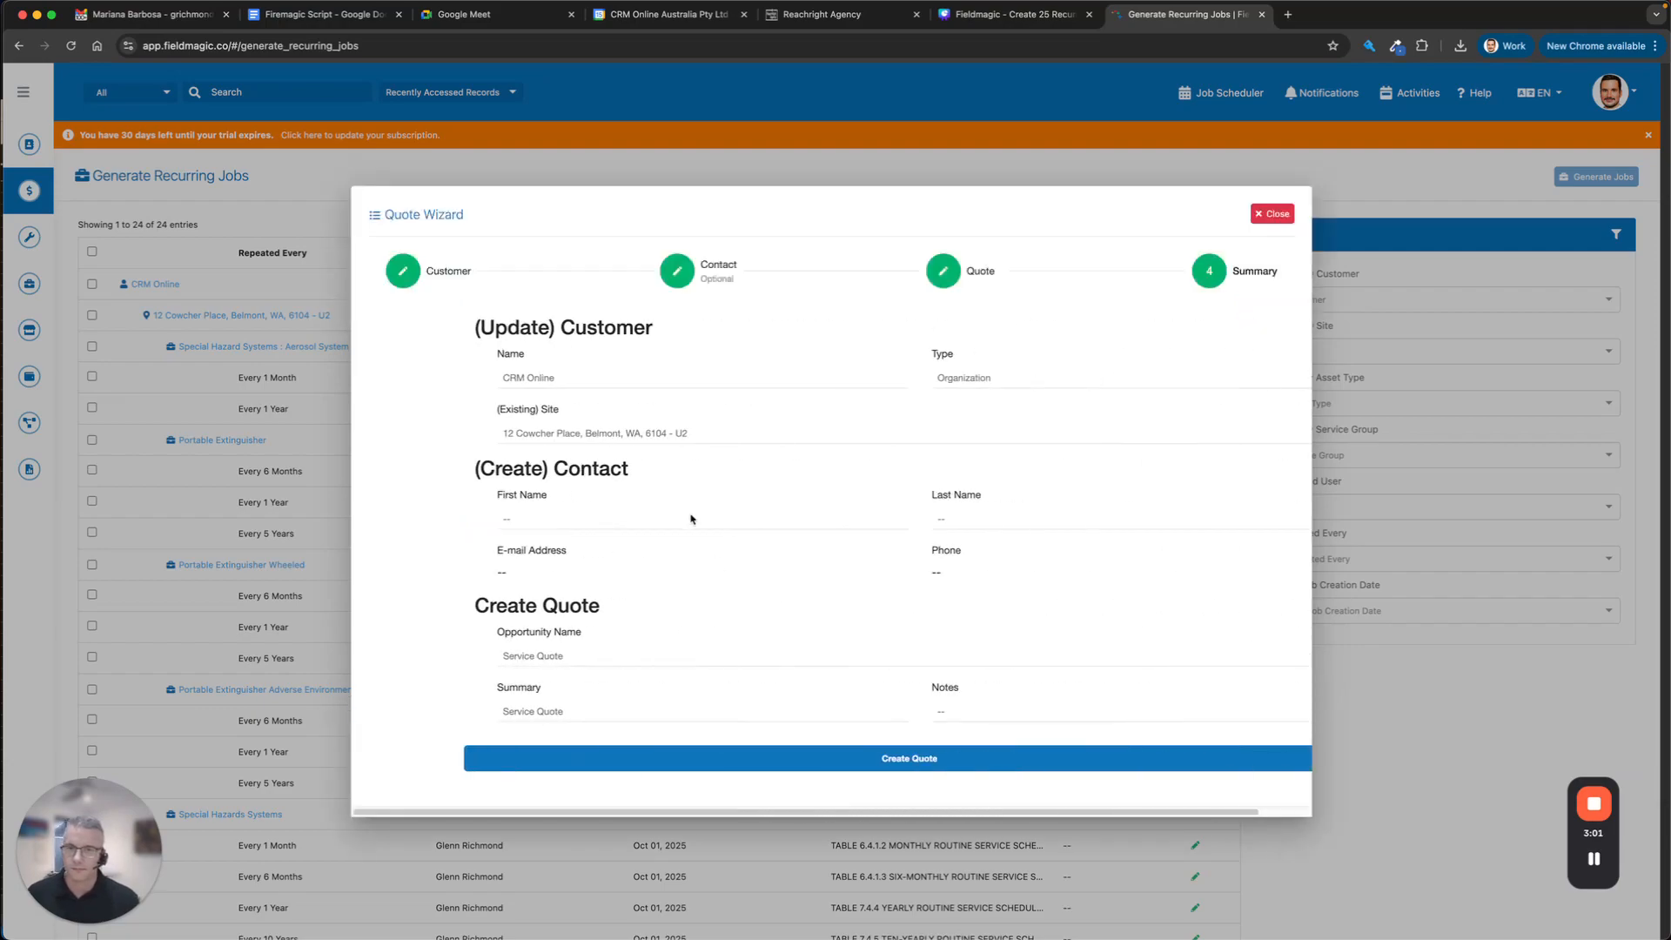
left_click(754, 772)
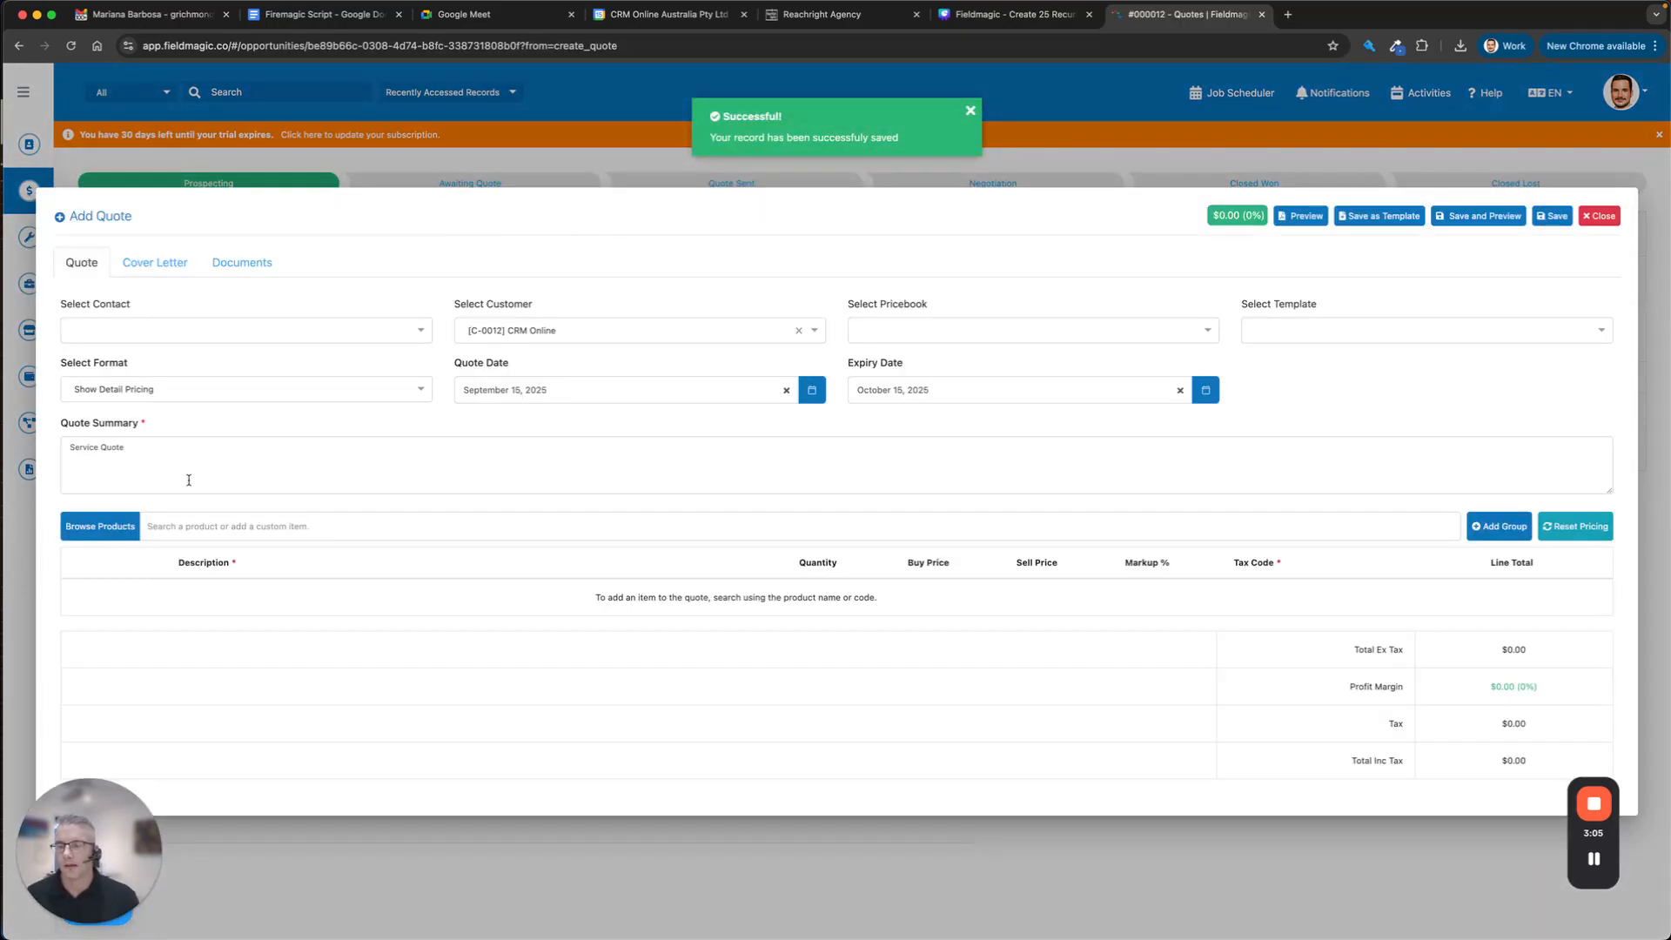
Add the Portable Extinguisher group with all three service schedules to the quote.
left_click(181, 527)
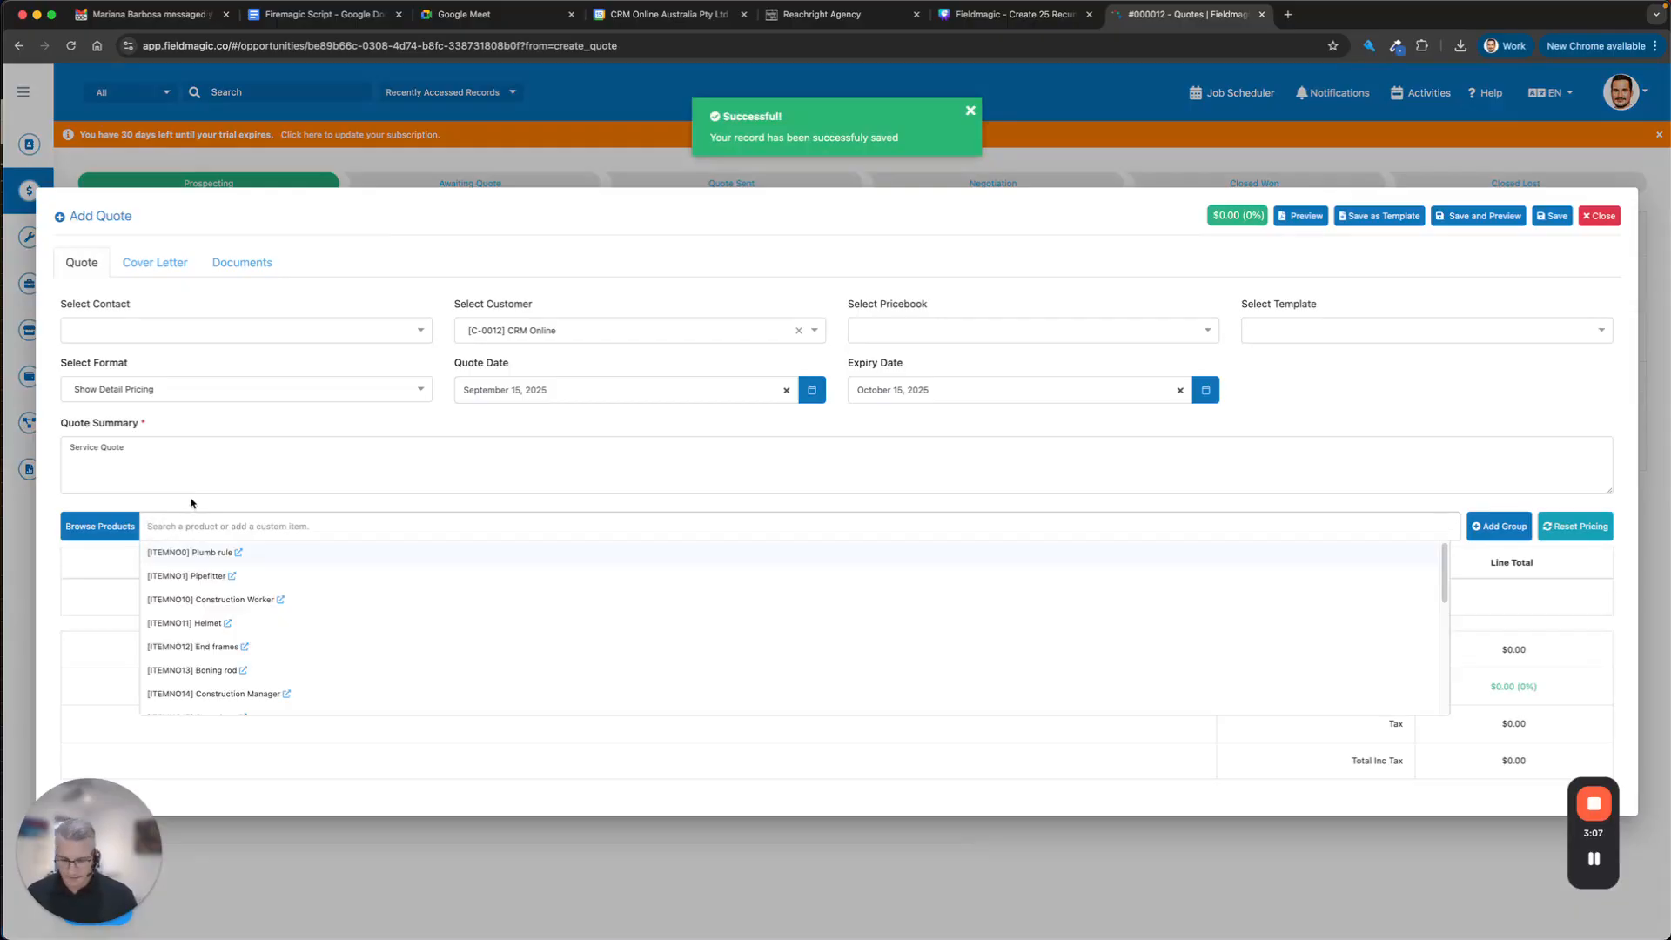
type("port")
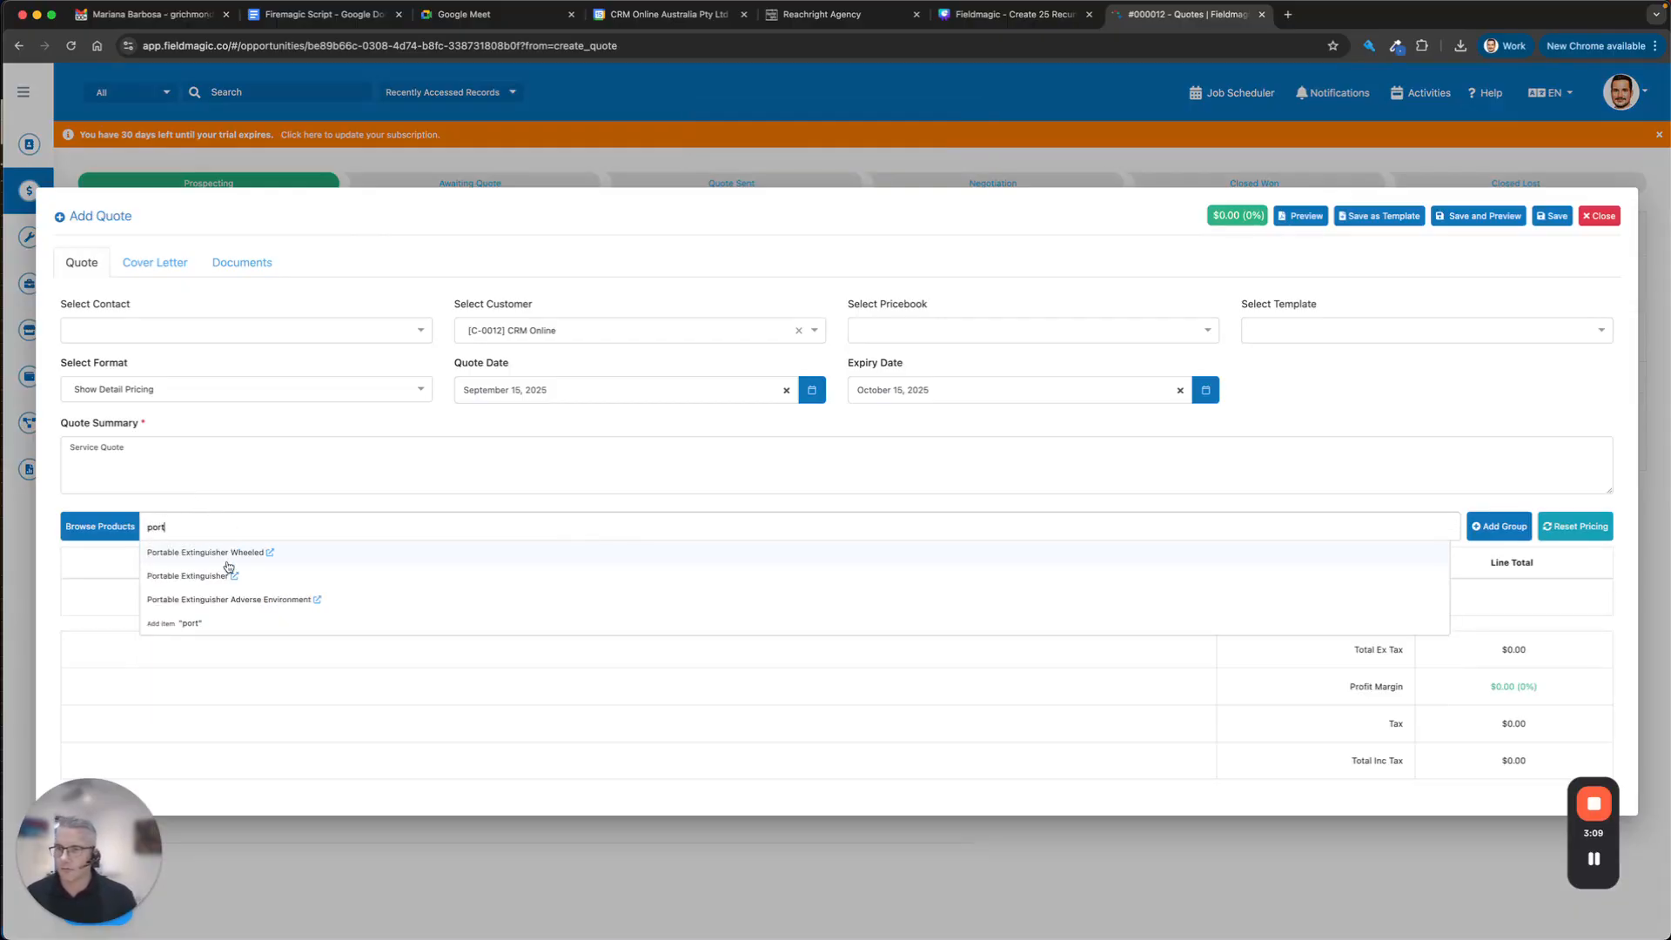
left_click(222, 572)
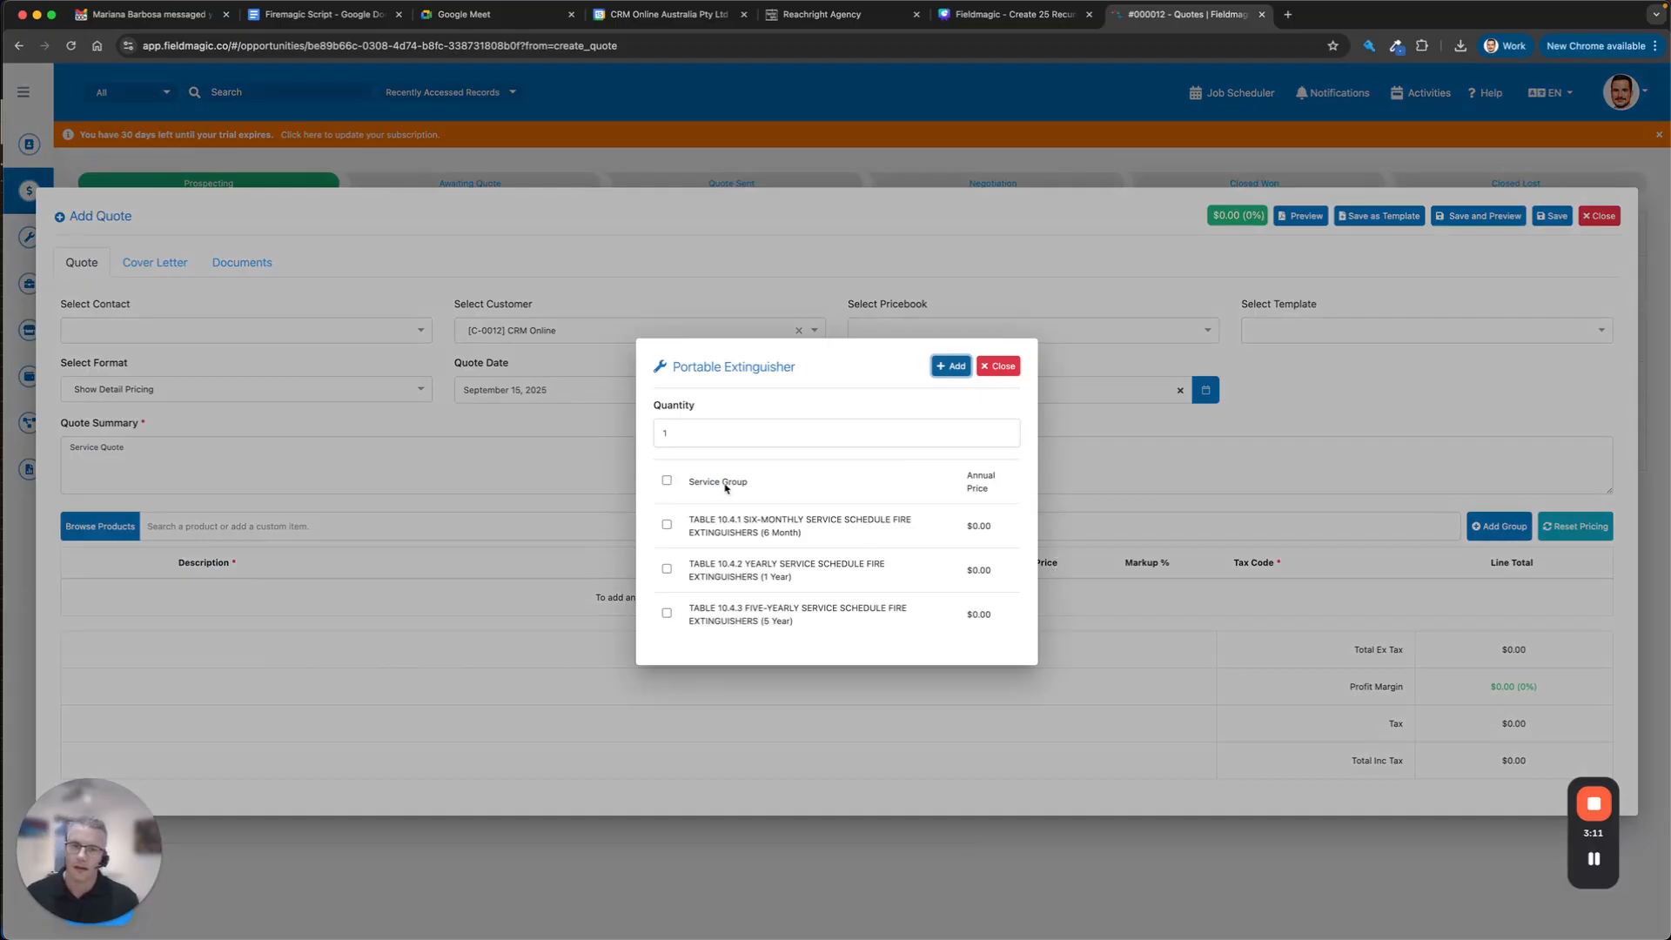
left_click(666, 482)
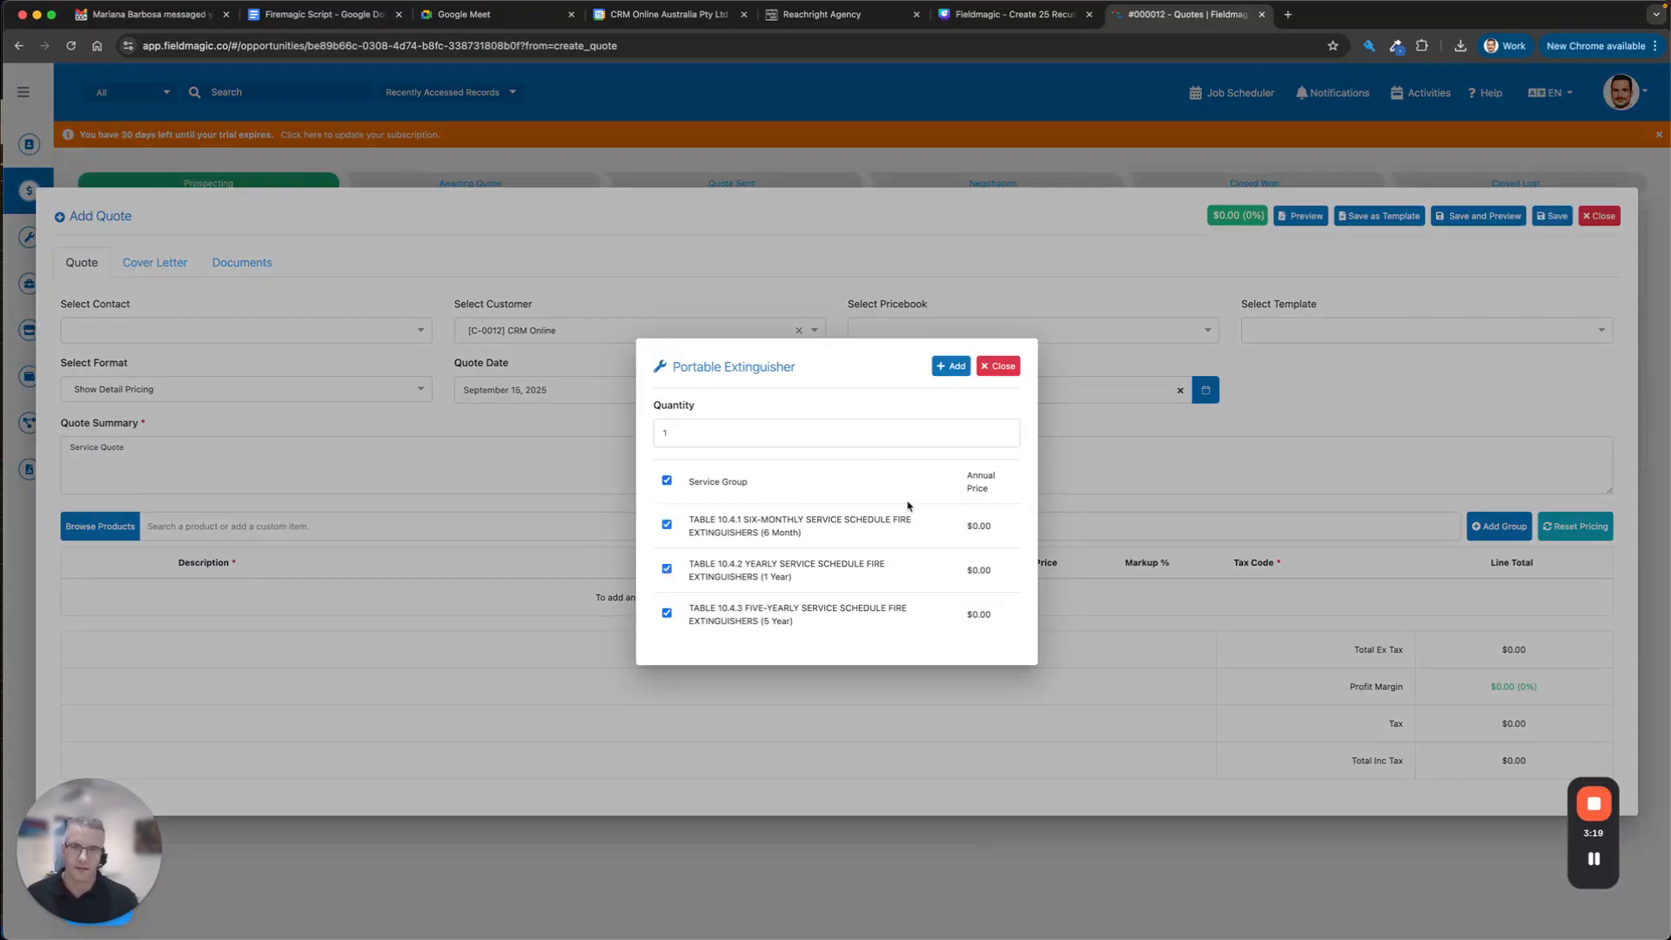
left_click(948, 366)
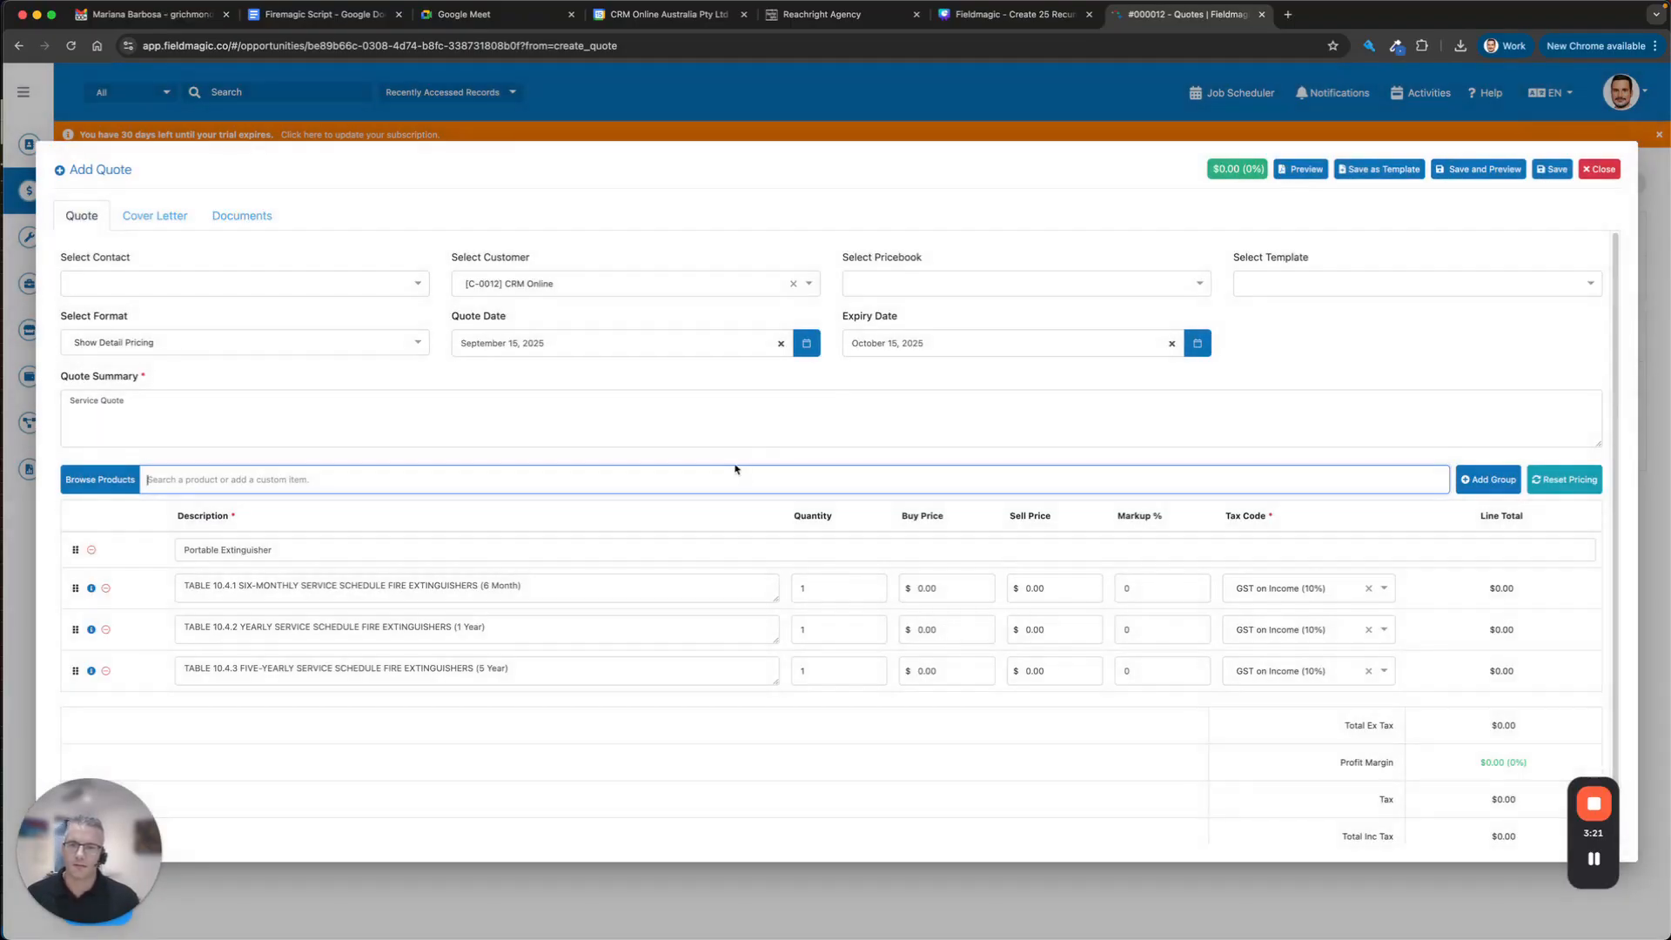
Set sell prices of $150, $250 and $350 on the six-monthly, yearly and five-yearly services.
left_click(1057, 586)
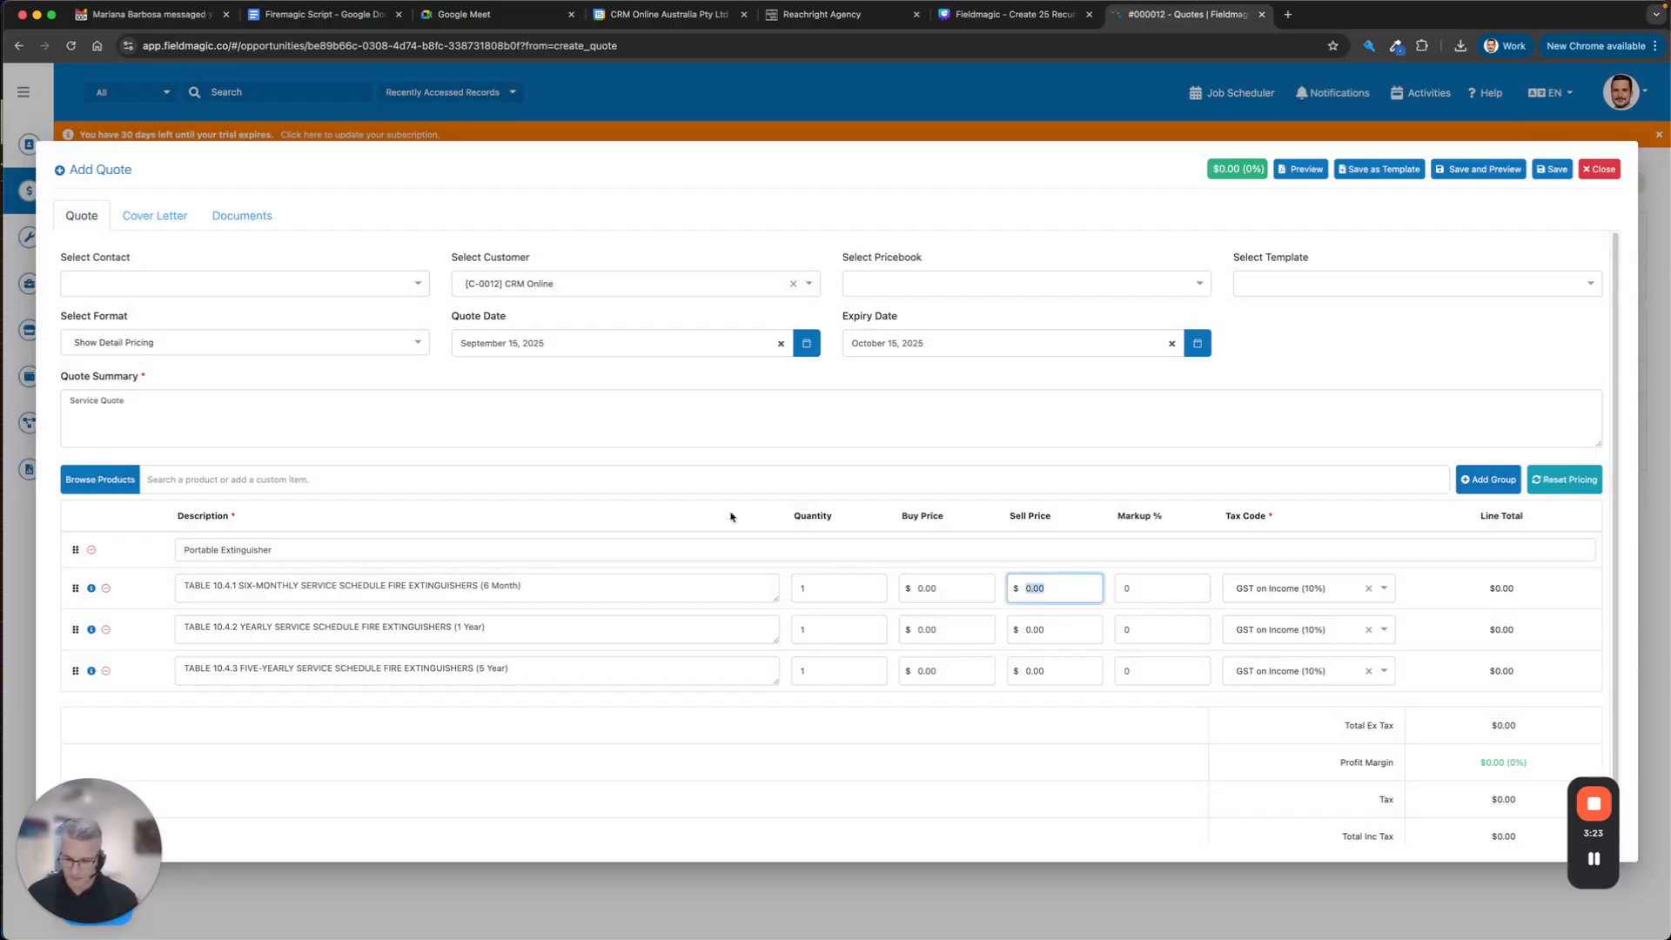
type("150")
key("Tab")
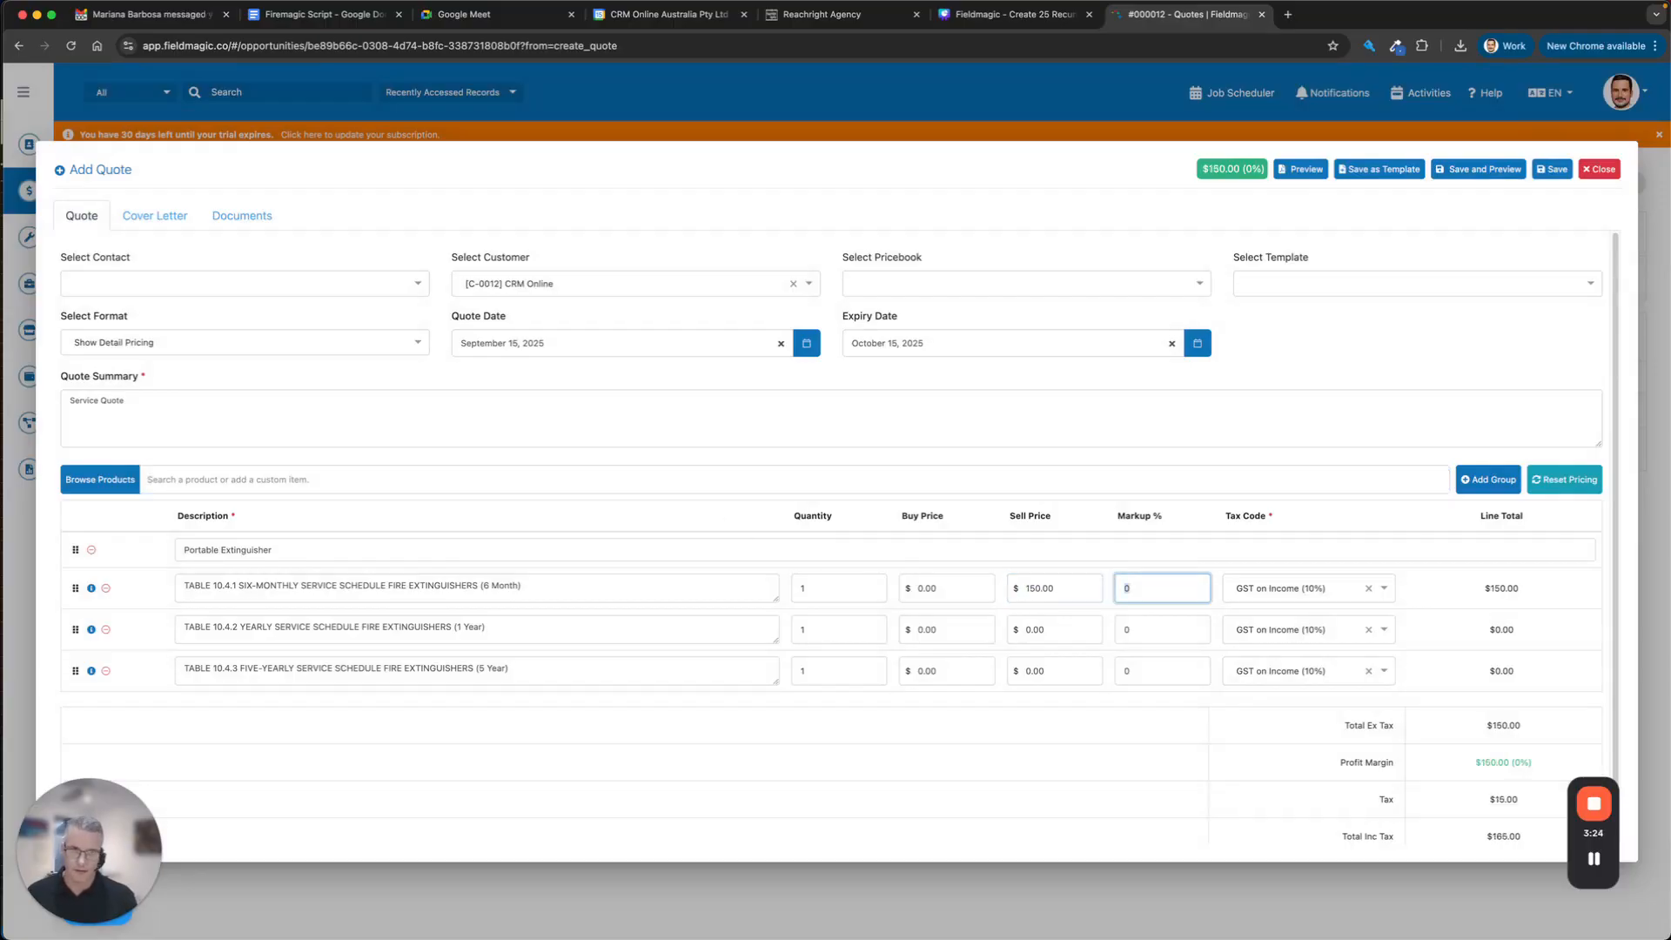
left_click(1036, 631)
type("25")
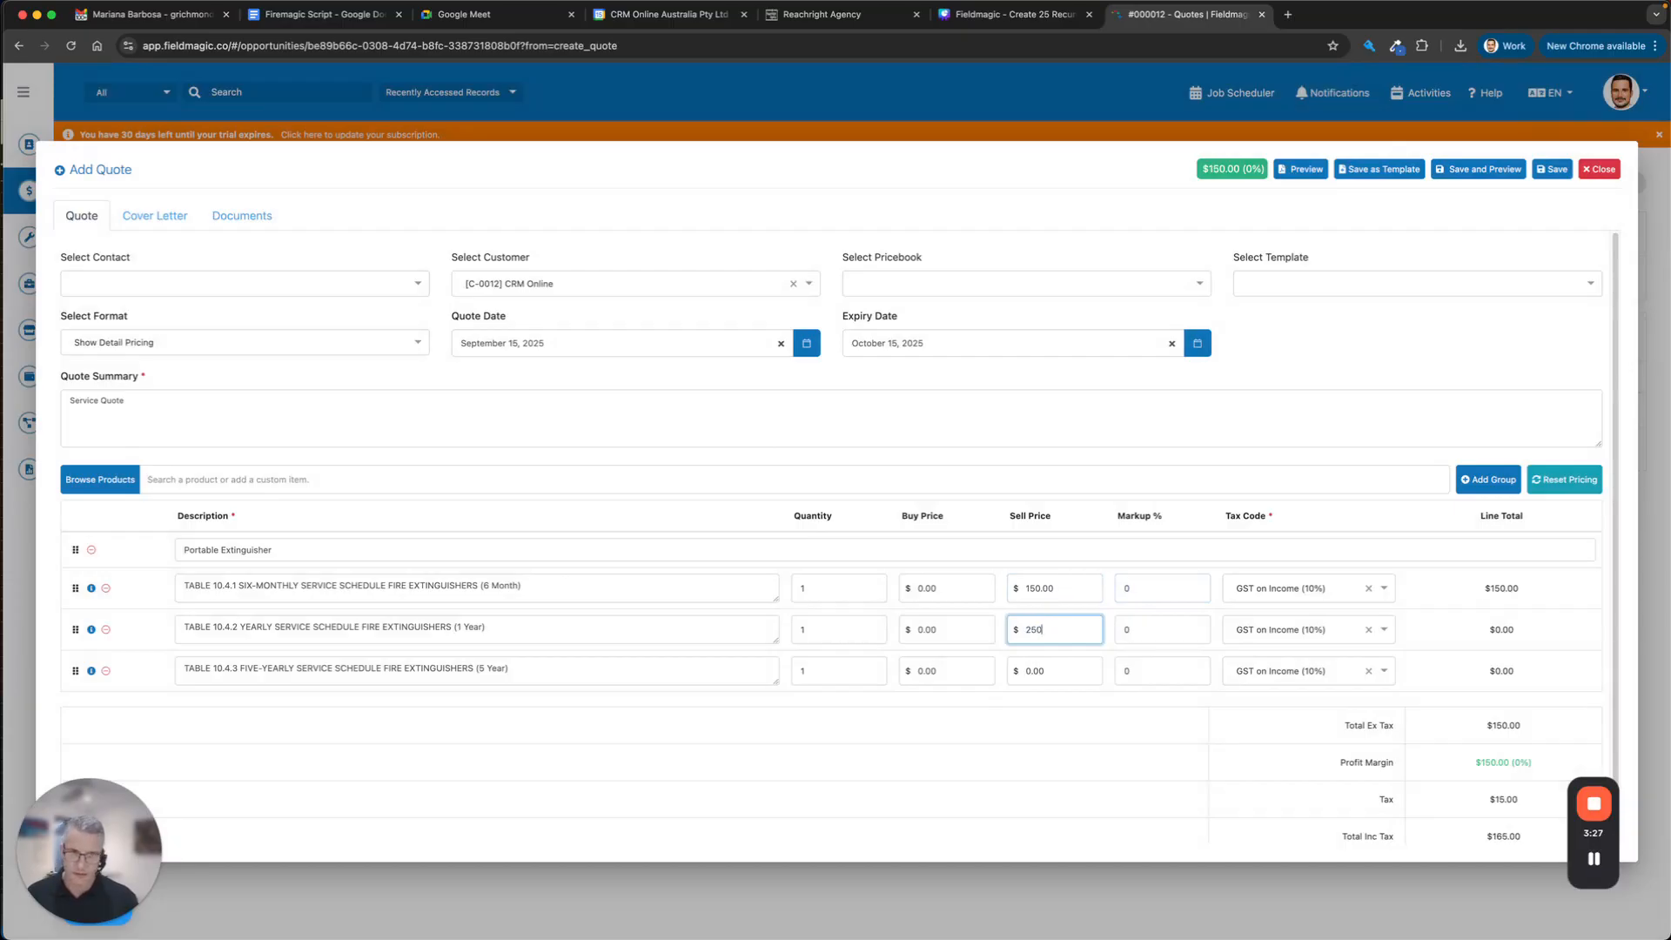
type("0")
key("Tab")
left_click(1064, 669)
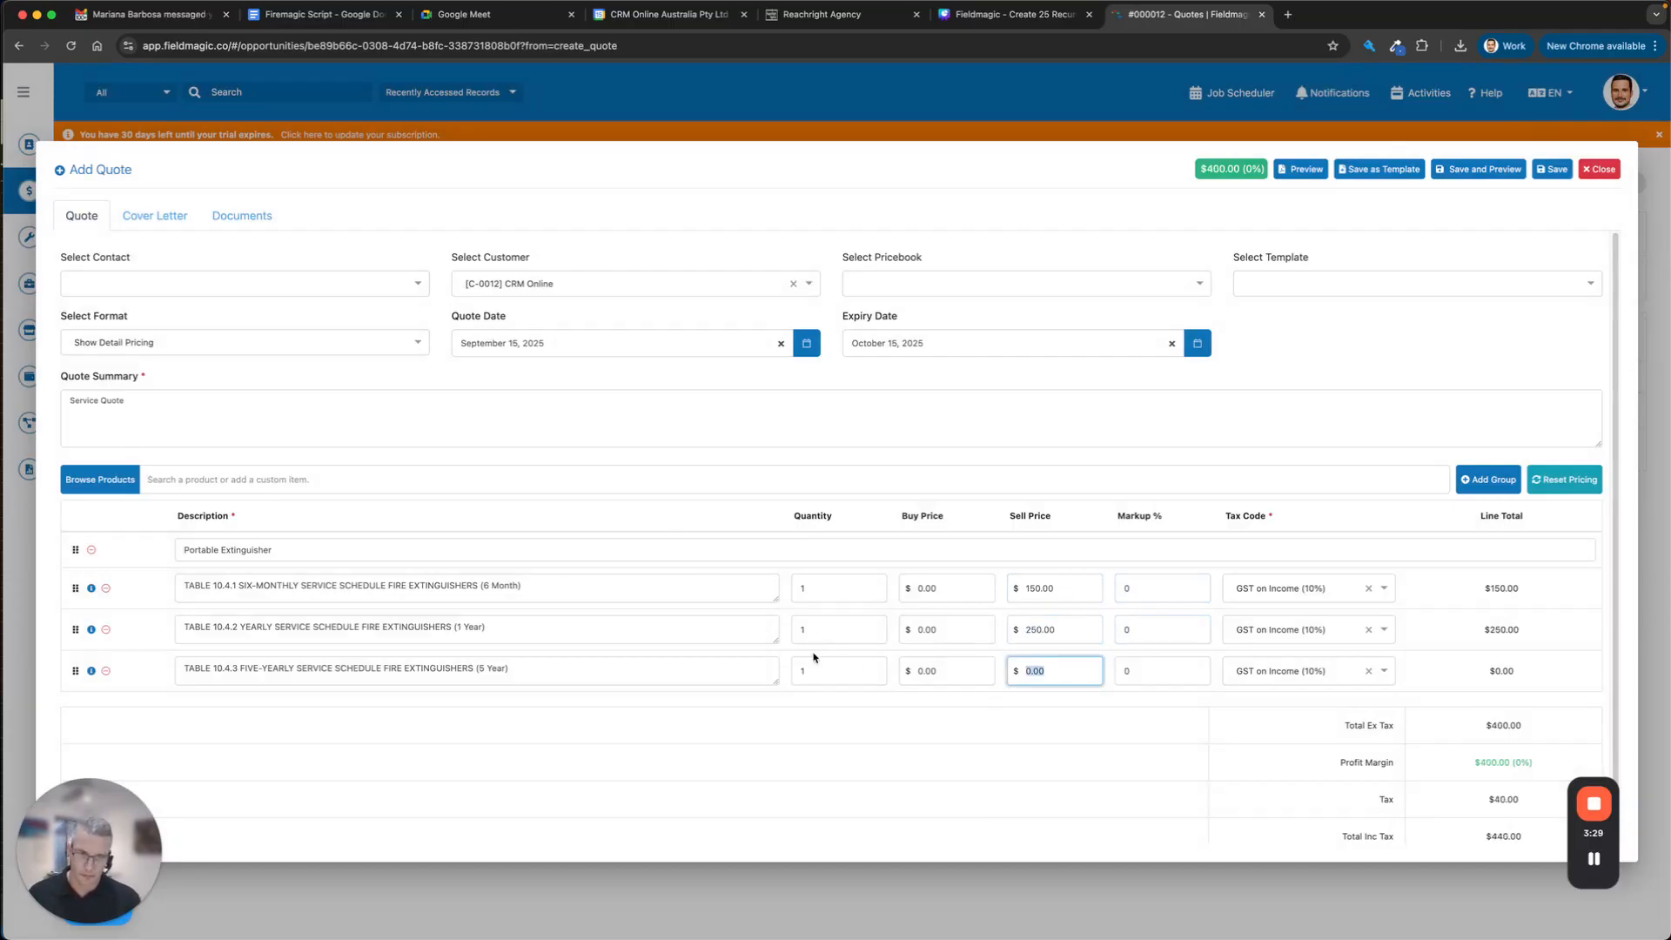
type("350")
left_click(852, 755)
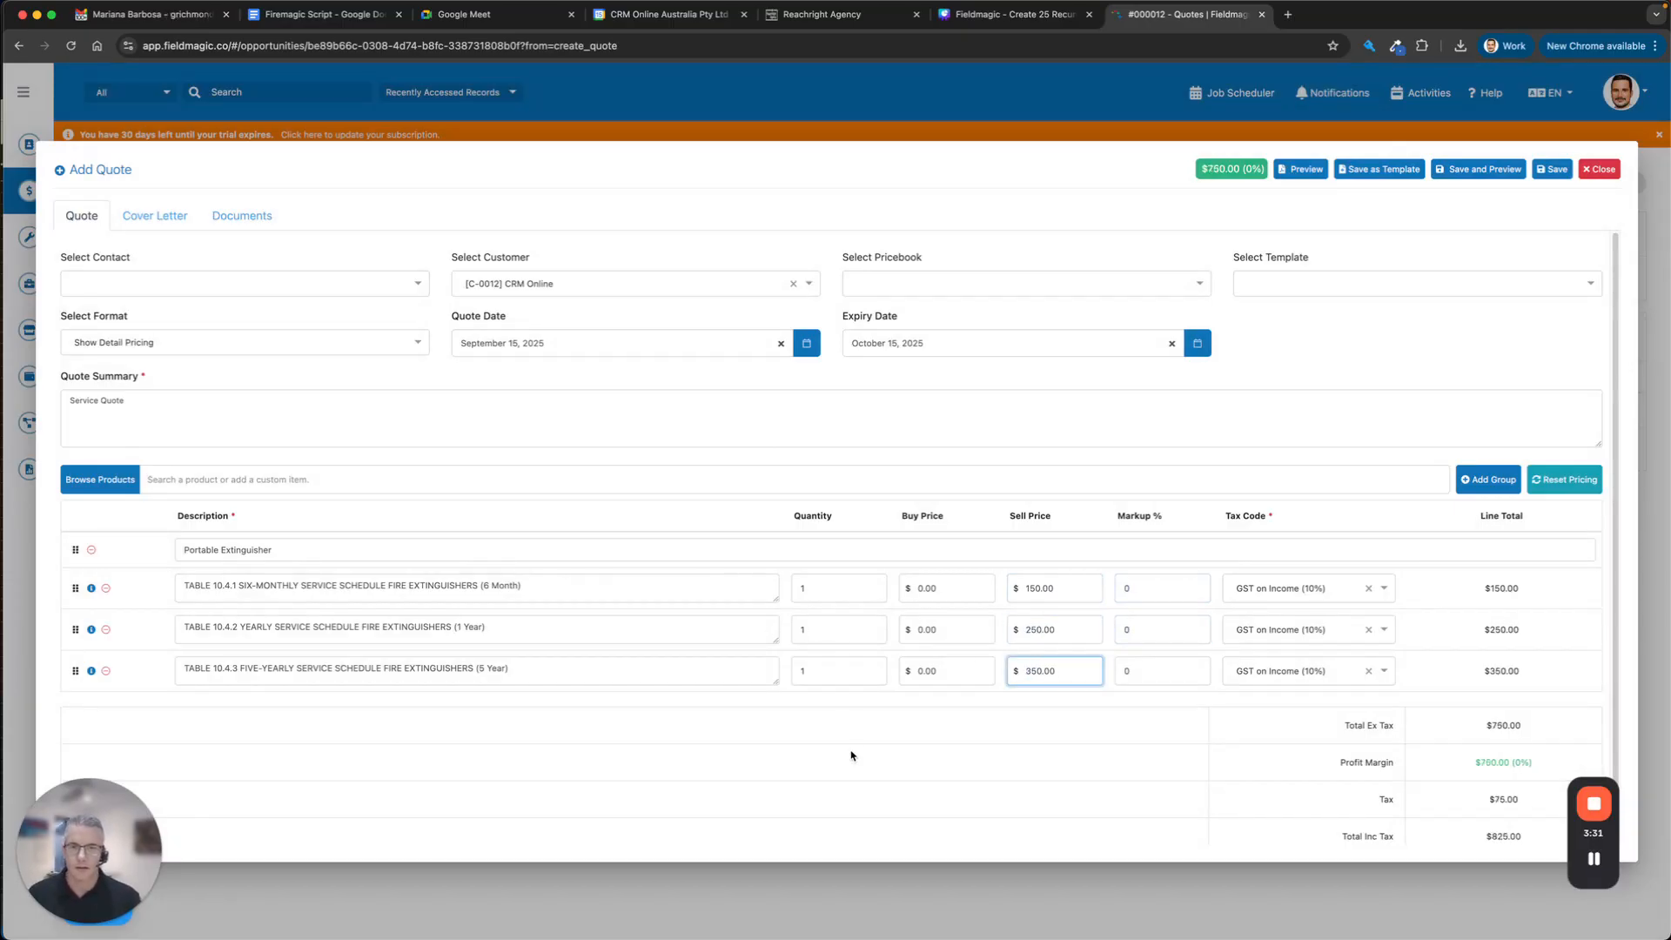
Save and preview the quote, then start converting it to a contract.
left_click(1520, 169)
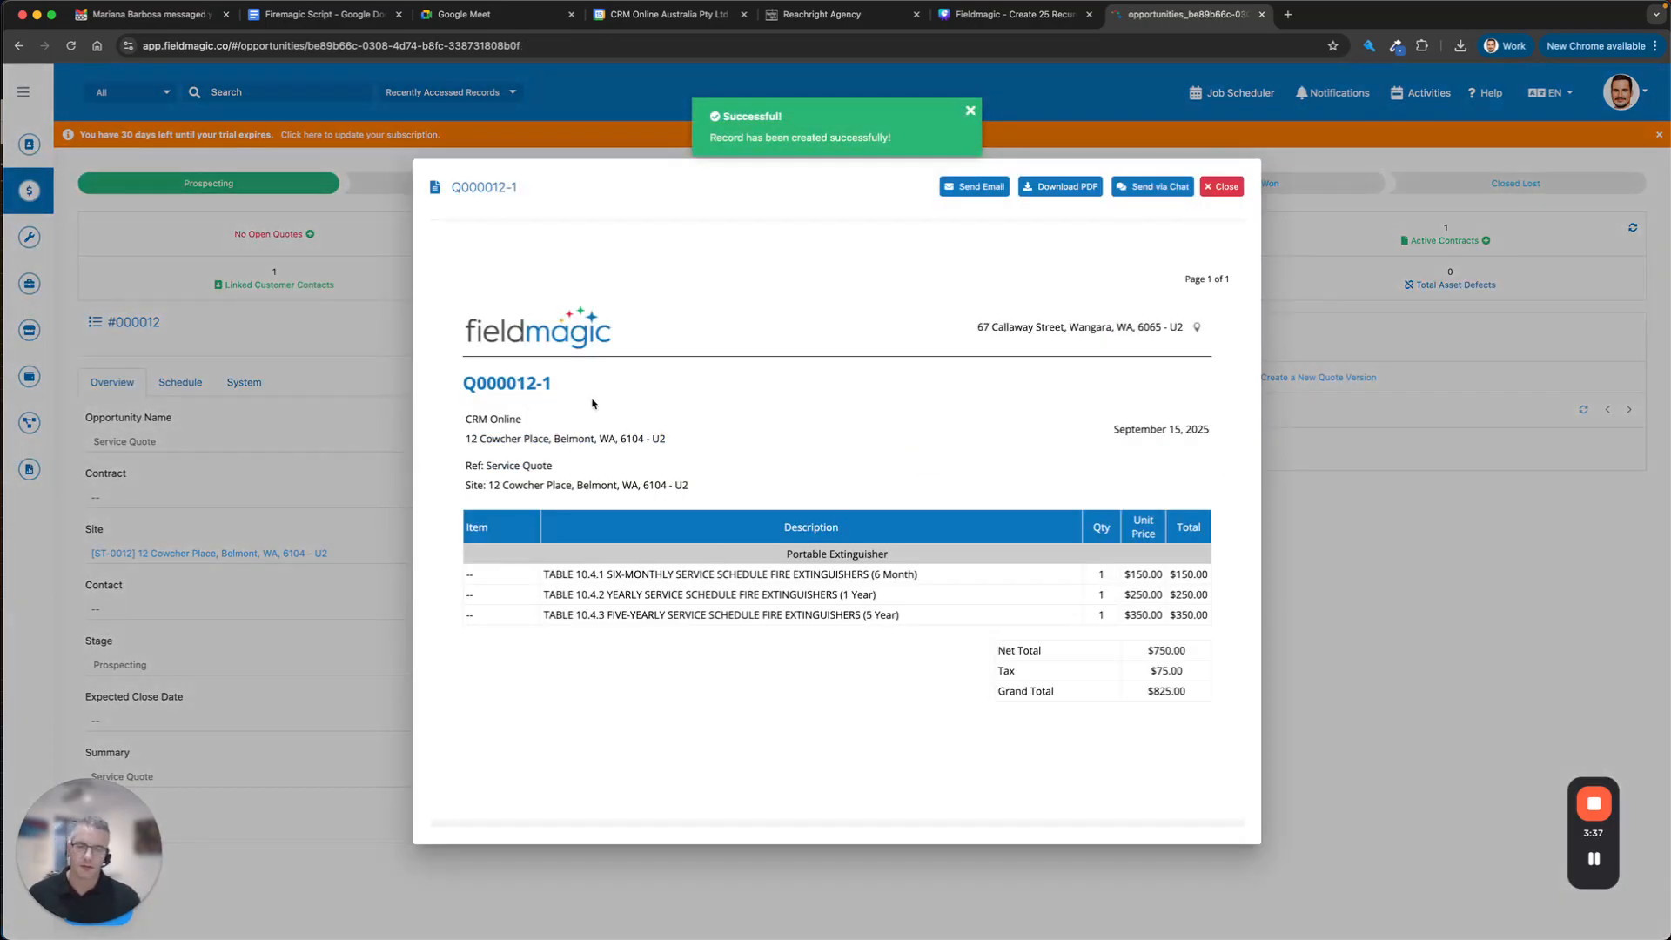
left_click(1221, 187)
left_click(755, 323)
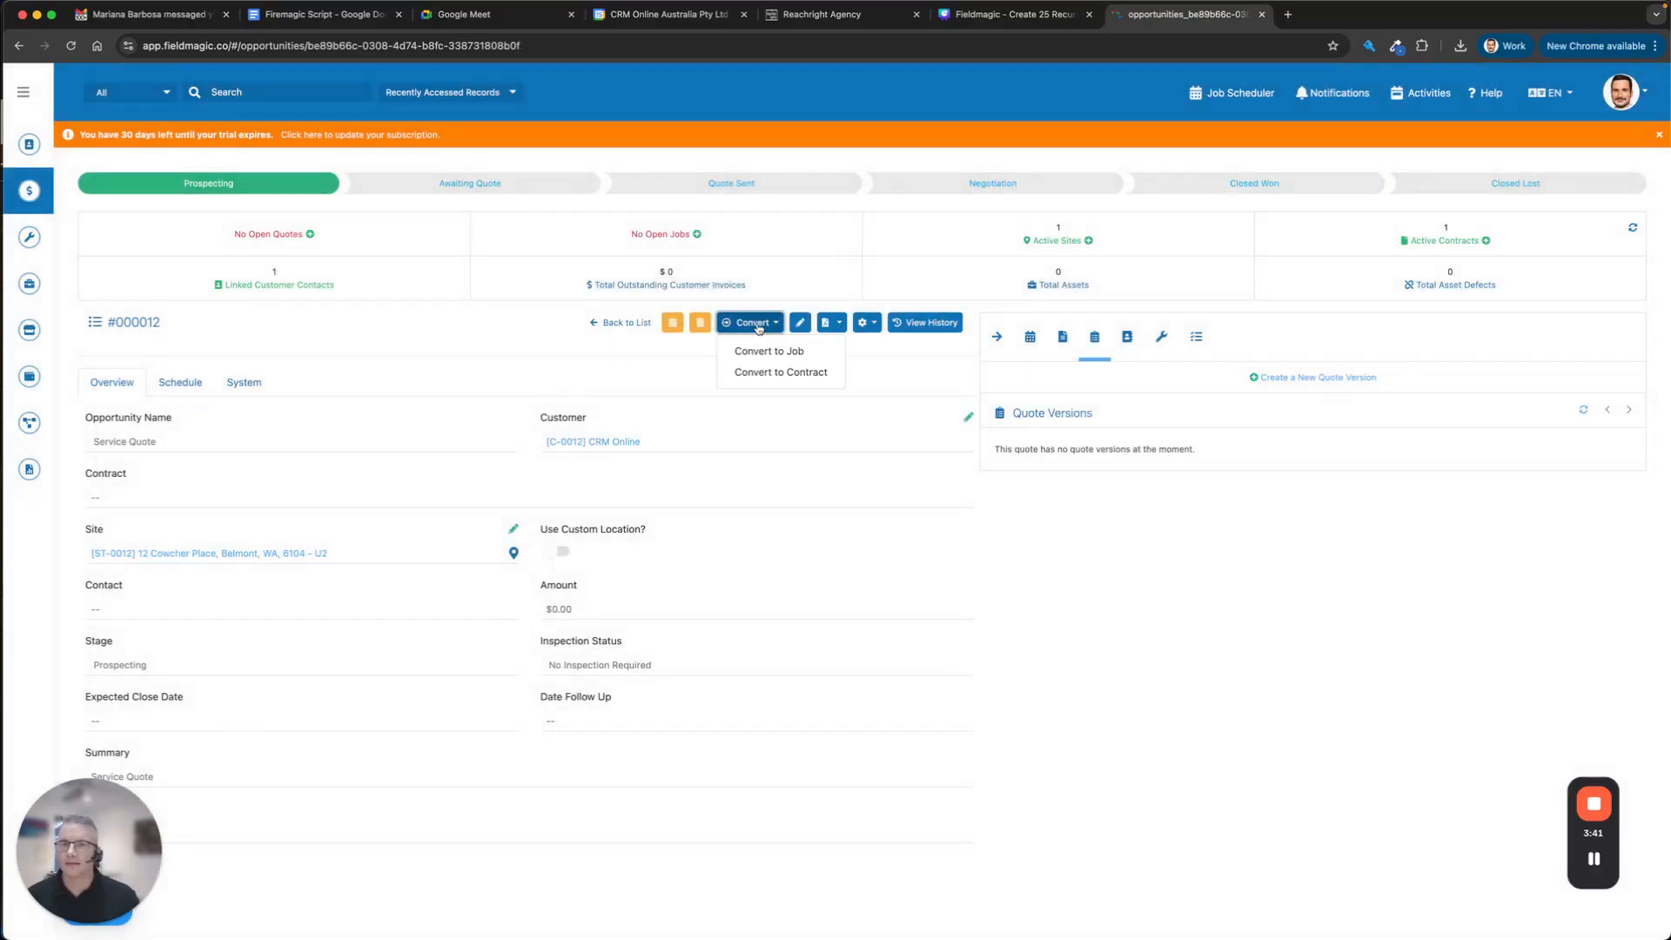
left_click(748, 373)
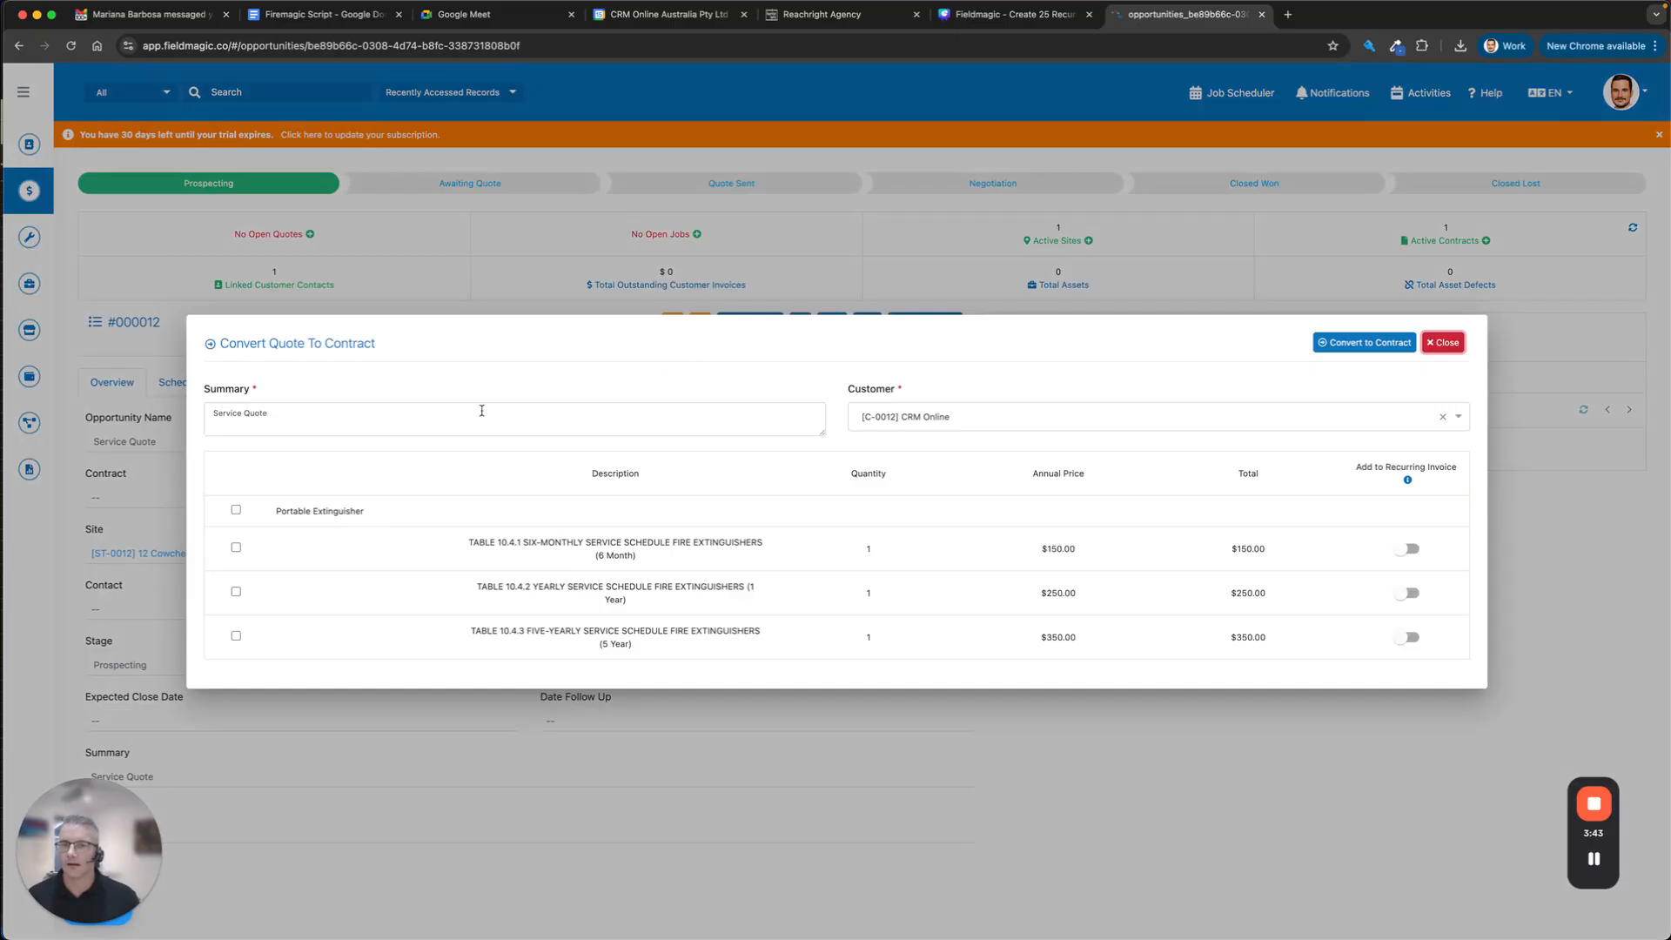
Include all three Portable Extinguisher services and put each on recurring invoicing.
left_click(236, 511)
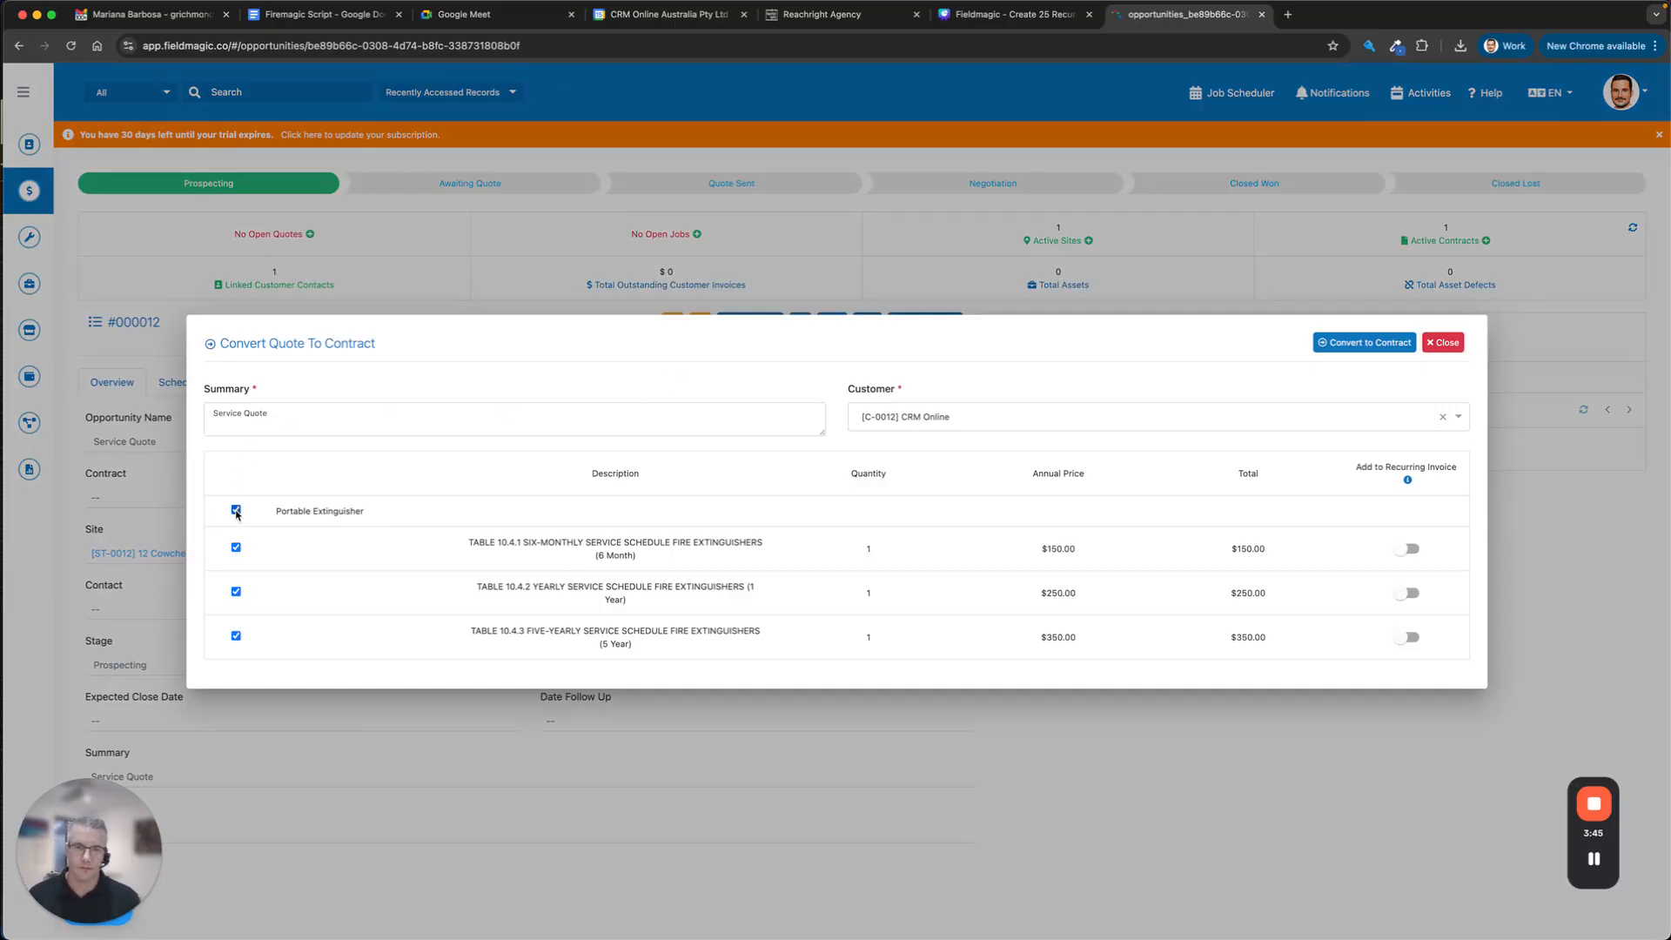
left_click(1415, 553)
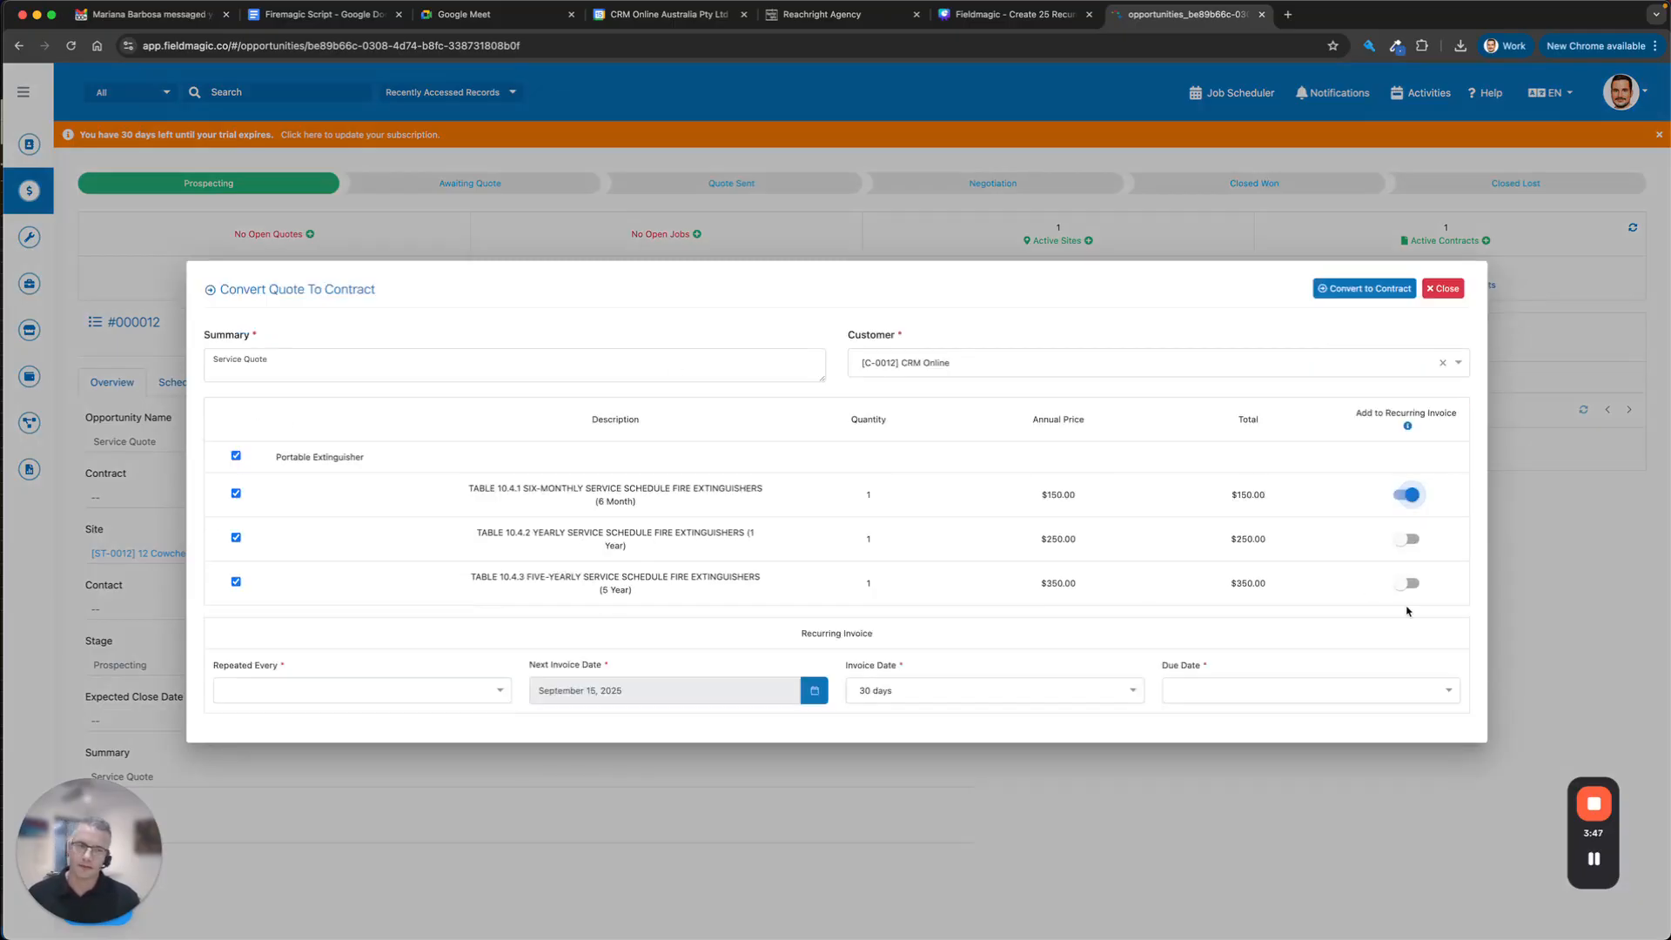
left_click(1412, 541)
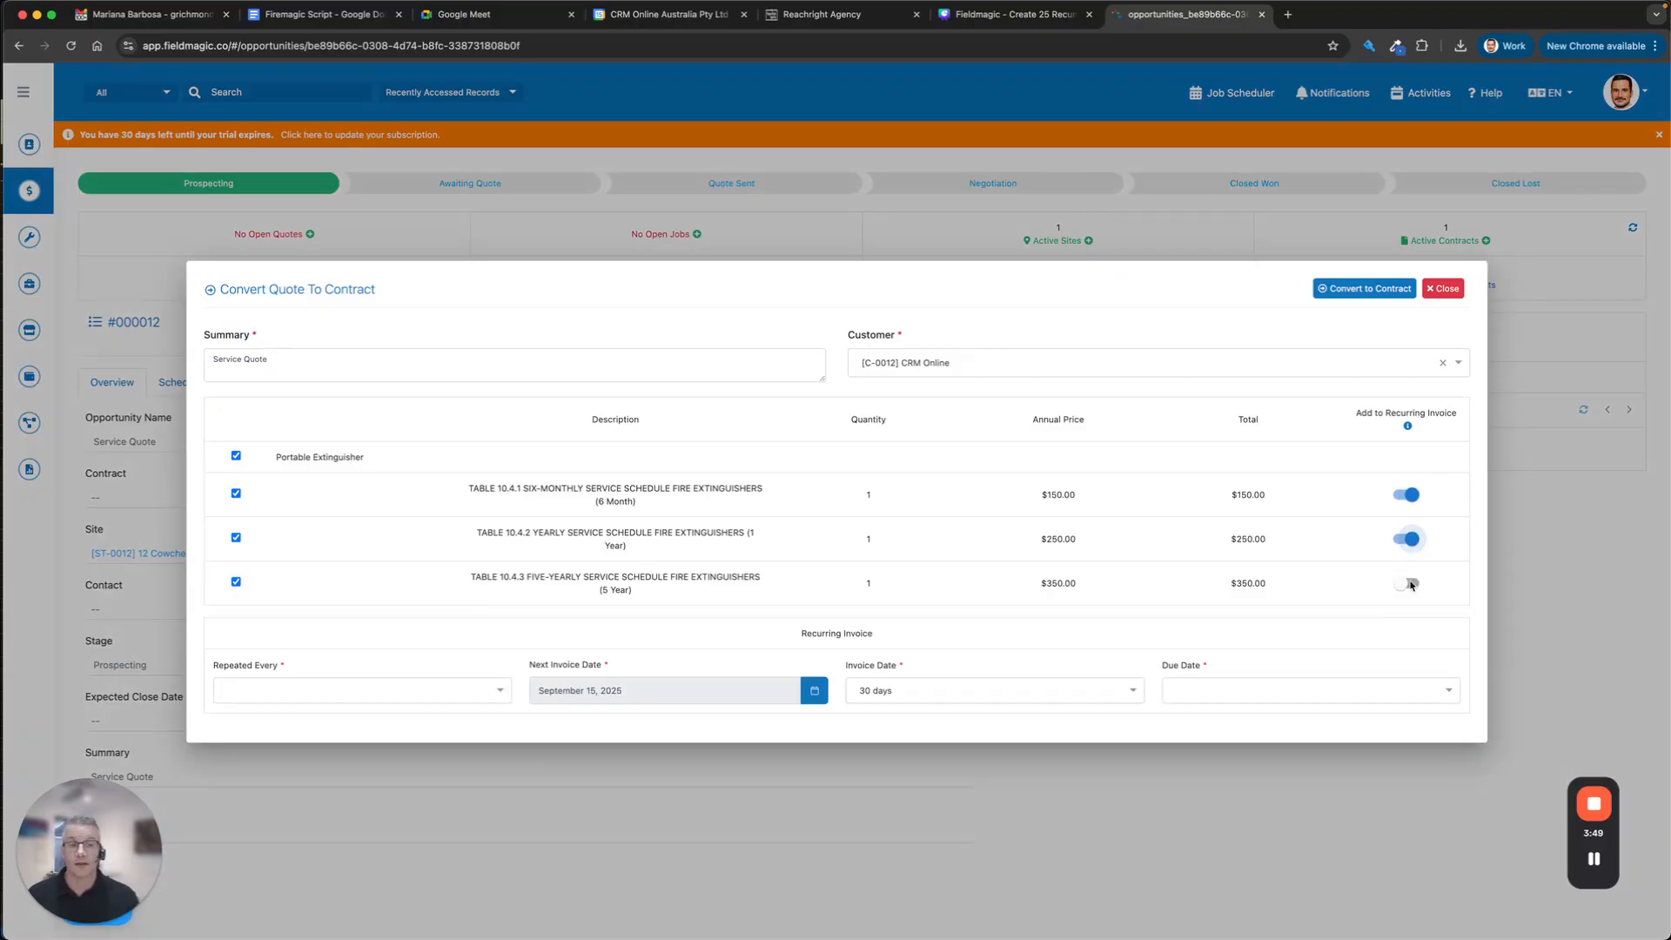
left_click(1408, 585)
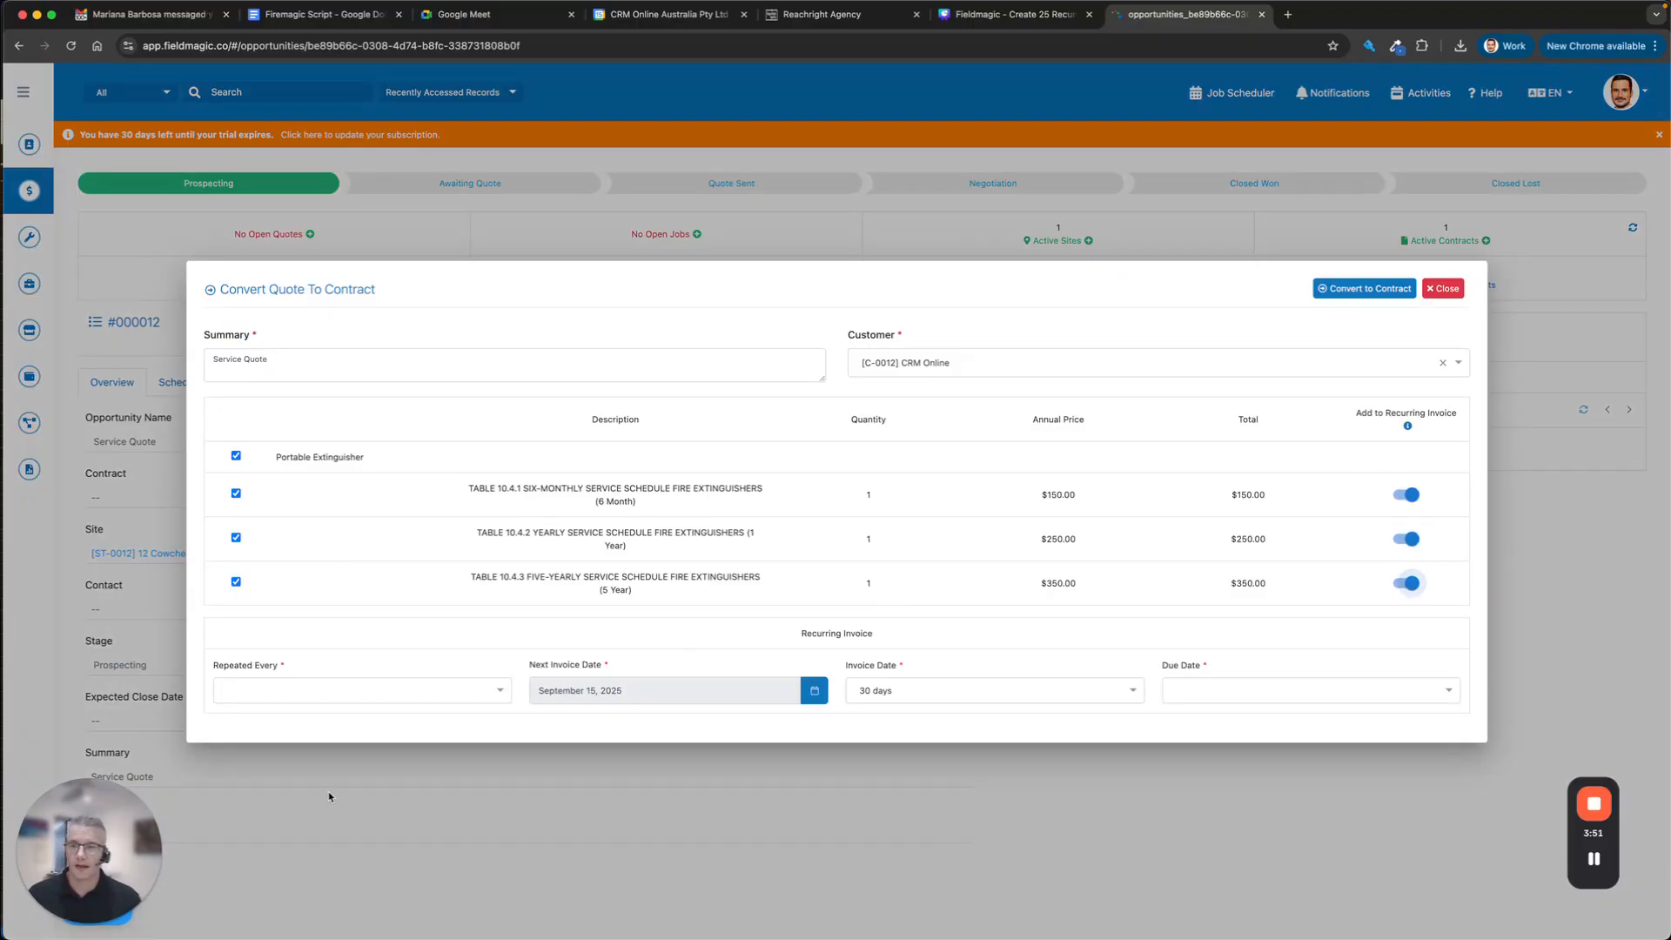
Bill the recurring invoice quarterly, due 14 days after invoicing, and create contract CT-0003.
left_click(347, 696)
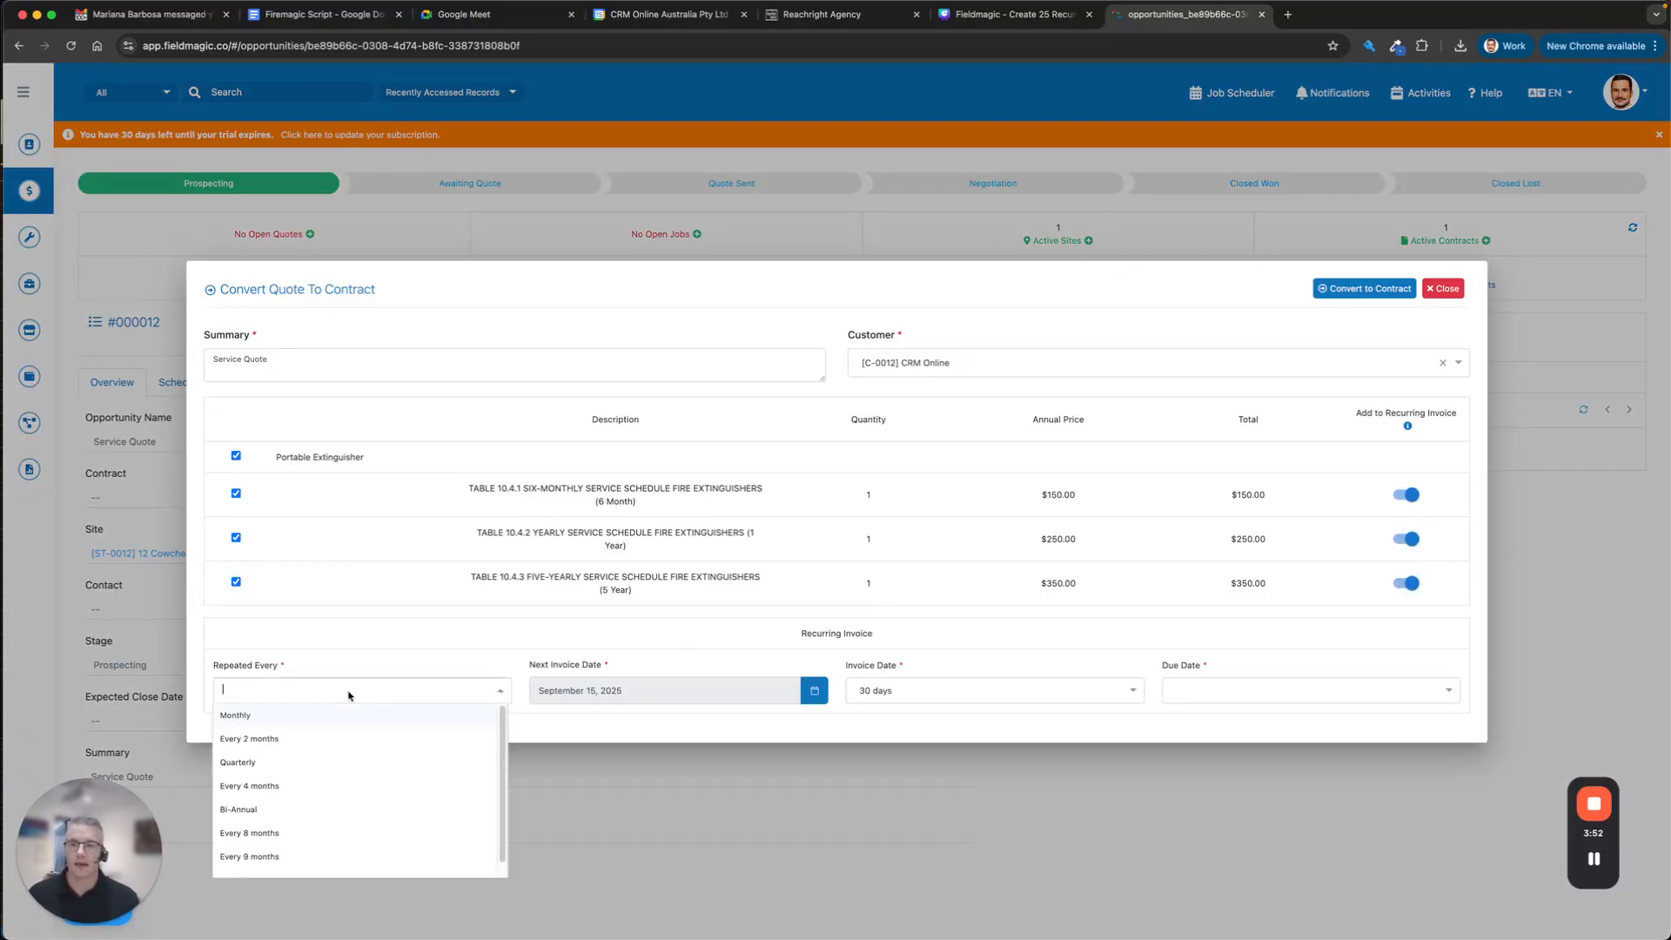
left_click(313, 764)
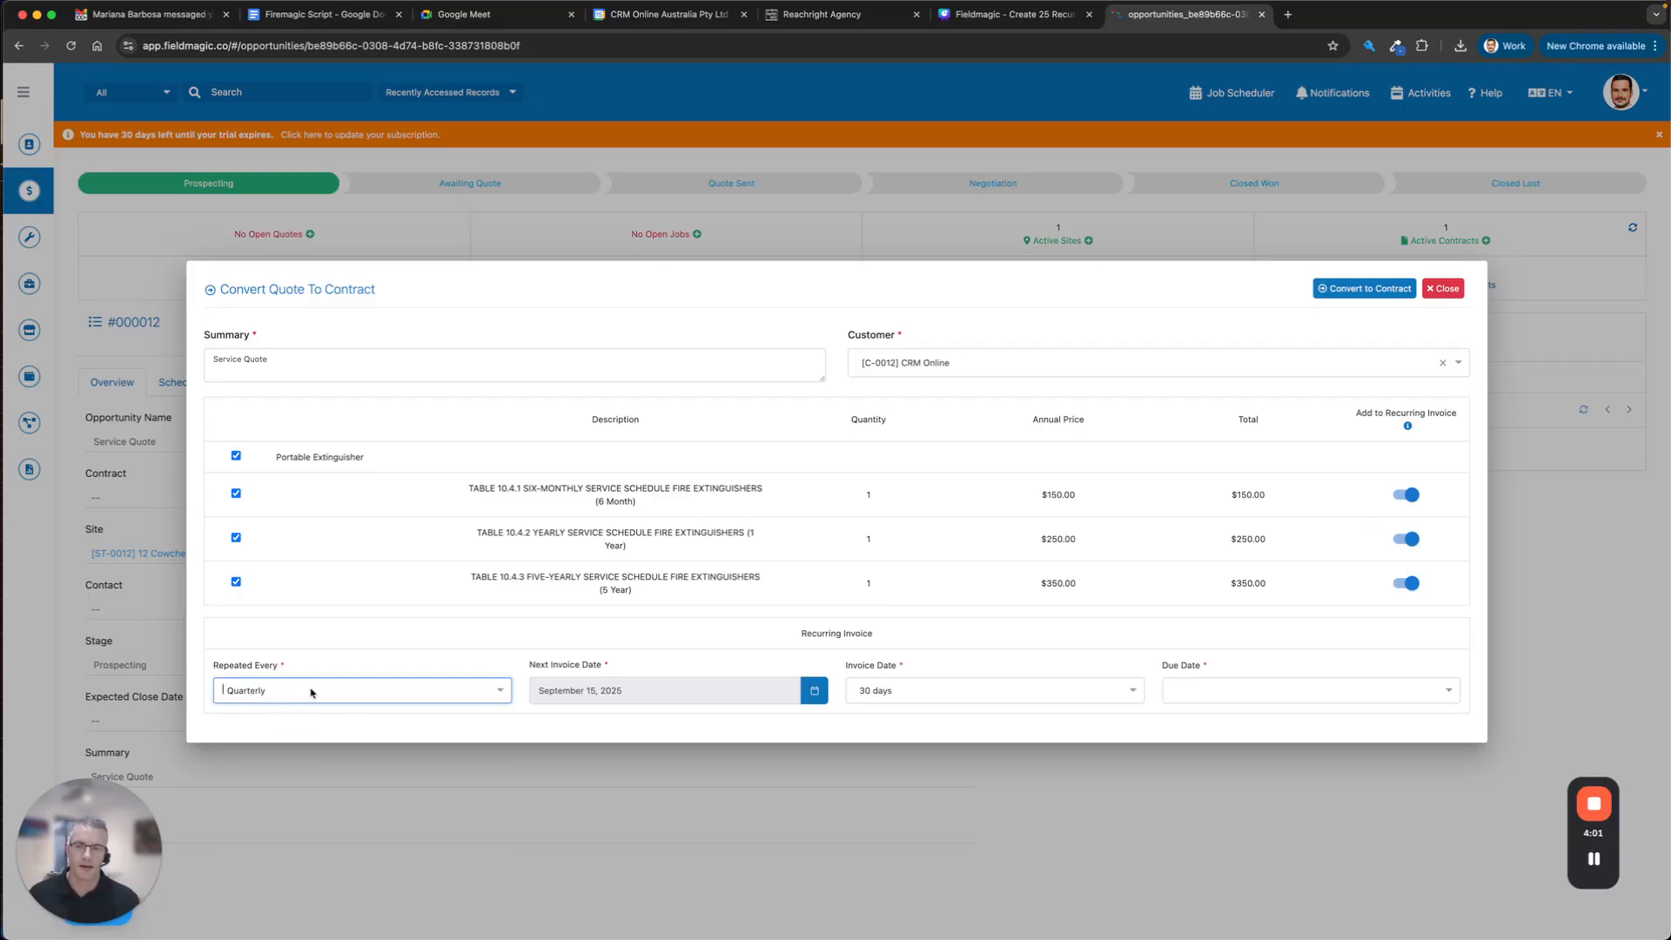
left_click(1256, 699)
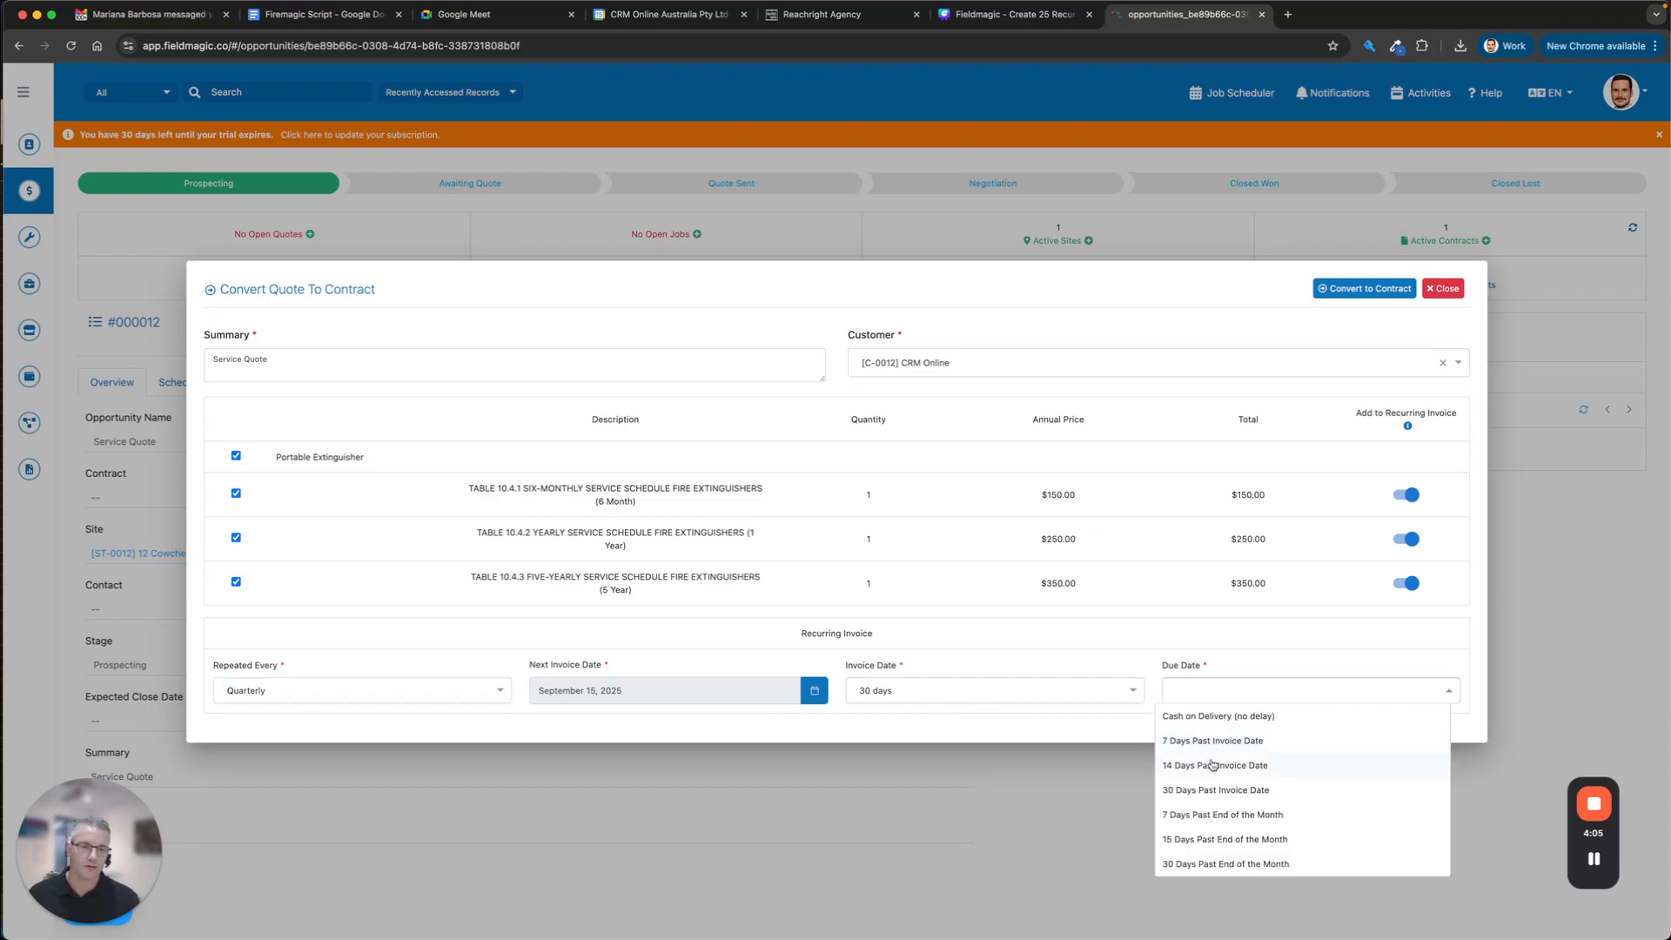
left_click(1213, 765)
left_click(1346, 296)
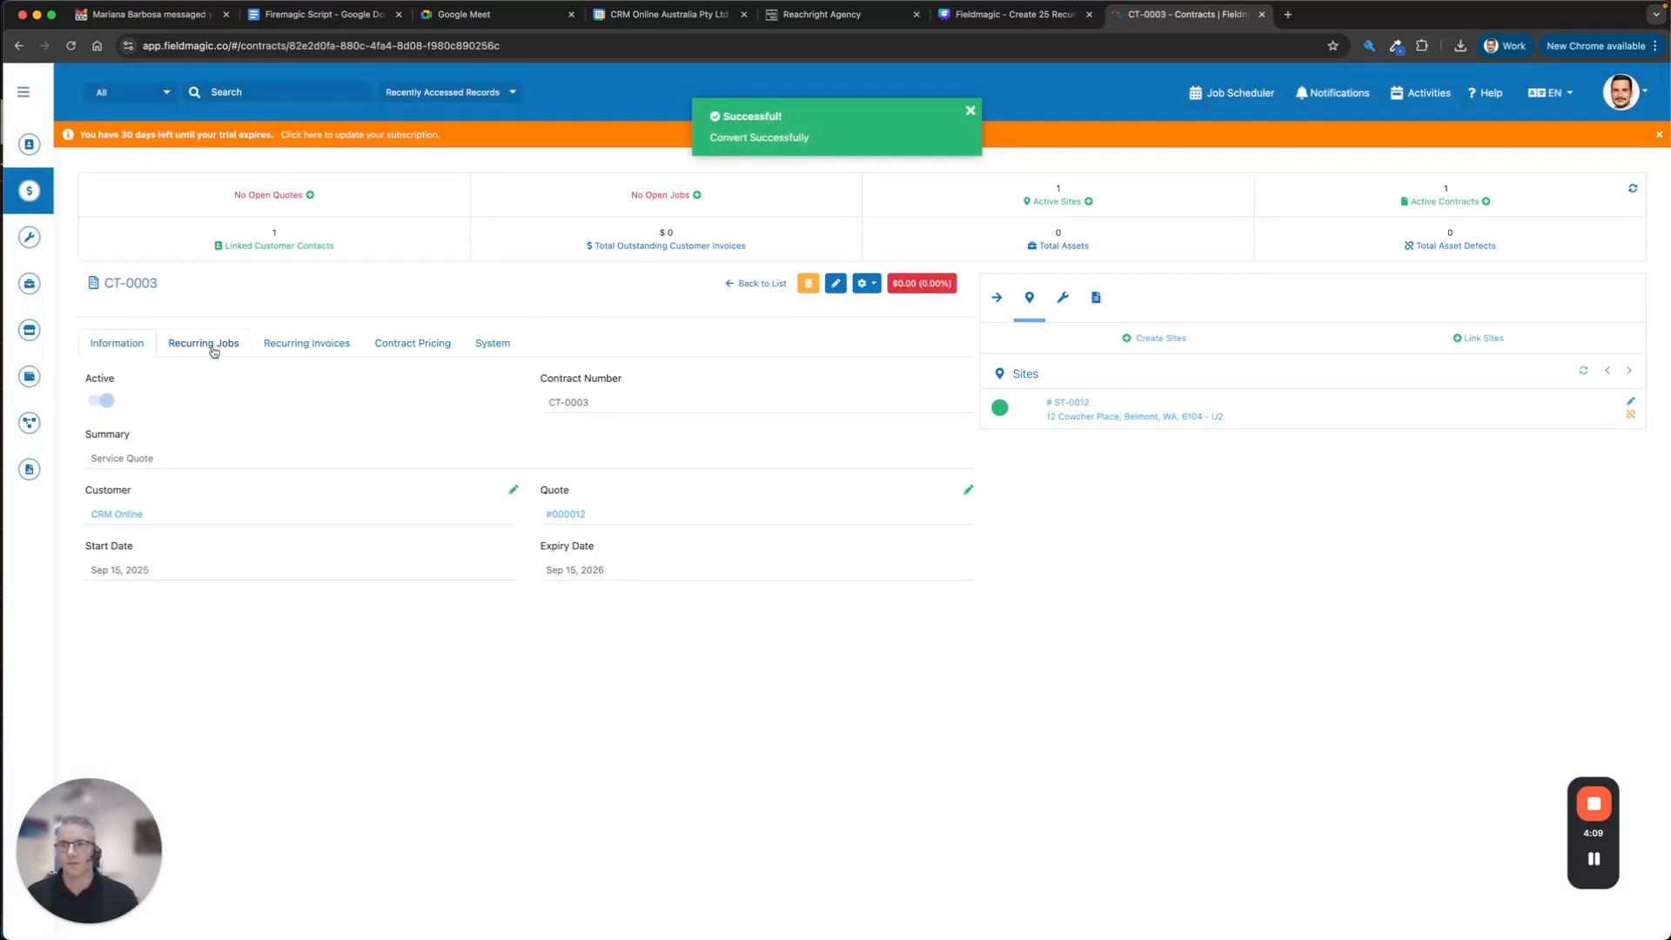
Check CT-0003's three recurring jobs and its quarterly $206.25 invoice of three extinguisher lines.
left_click(212, 348)
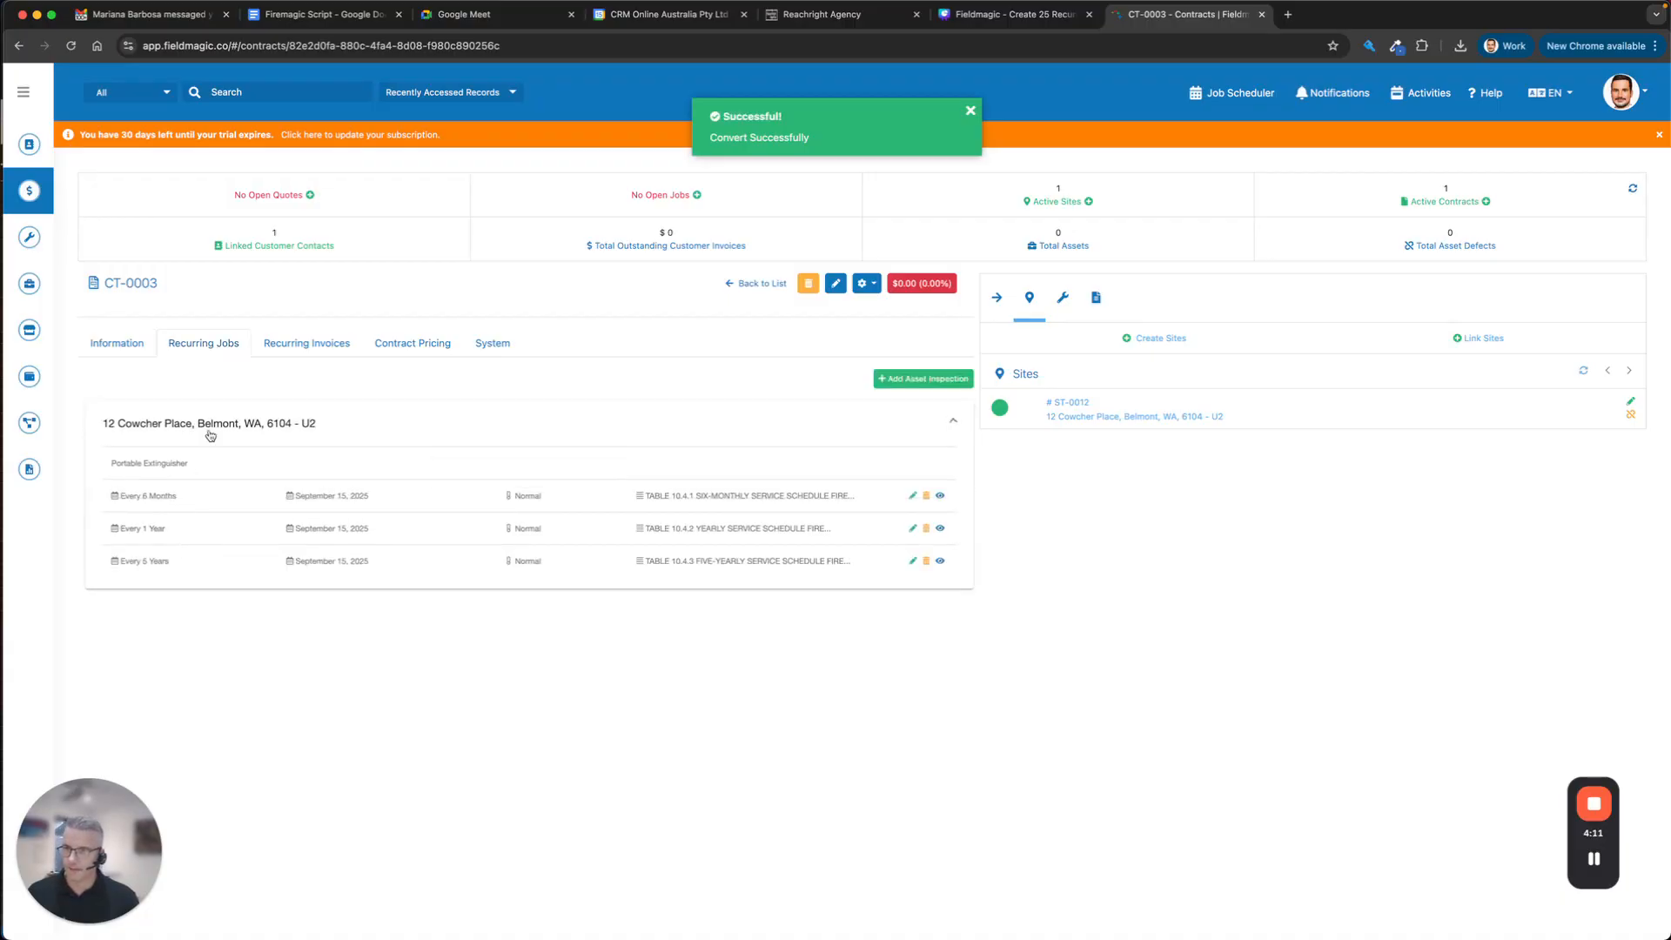
left_click(306, 343)
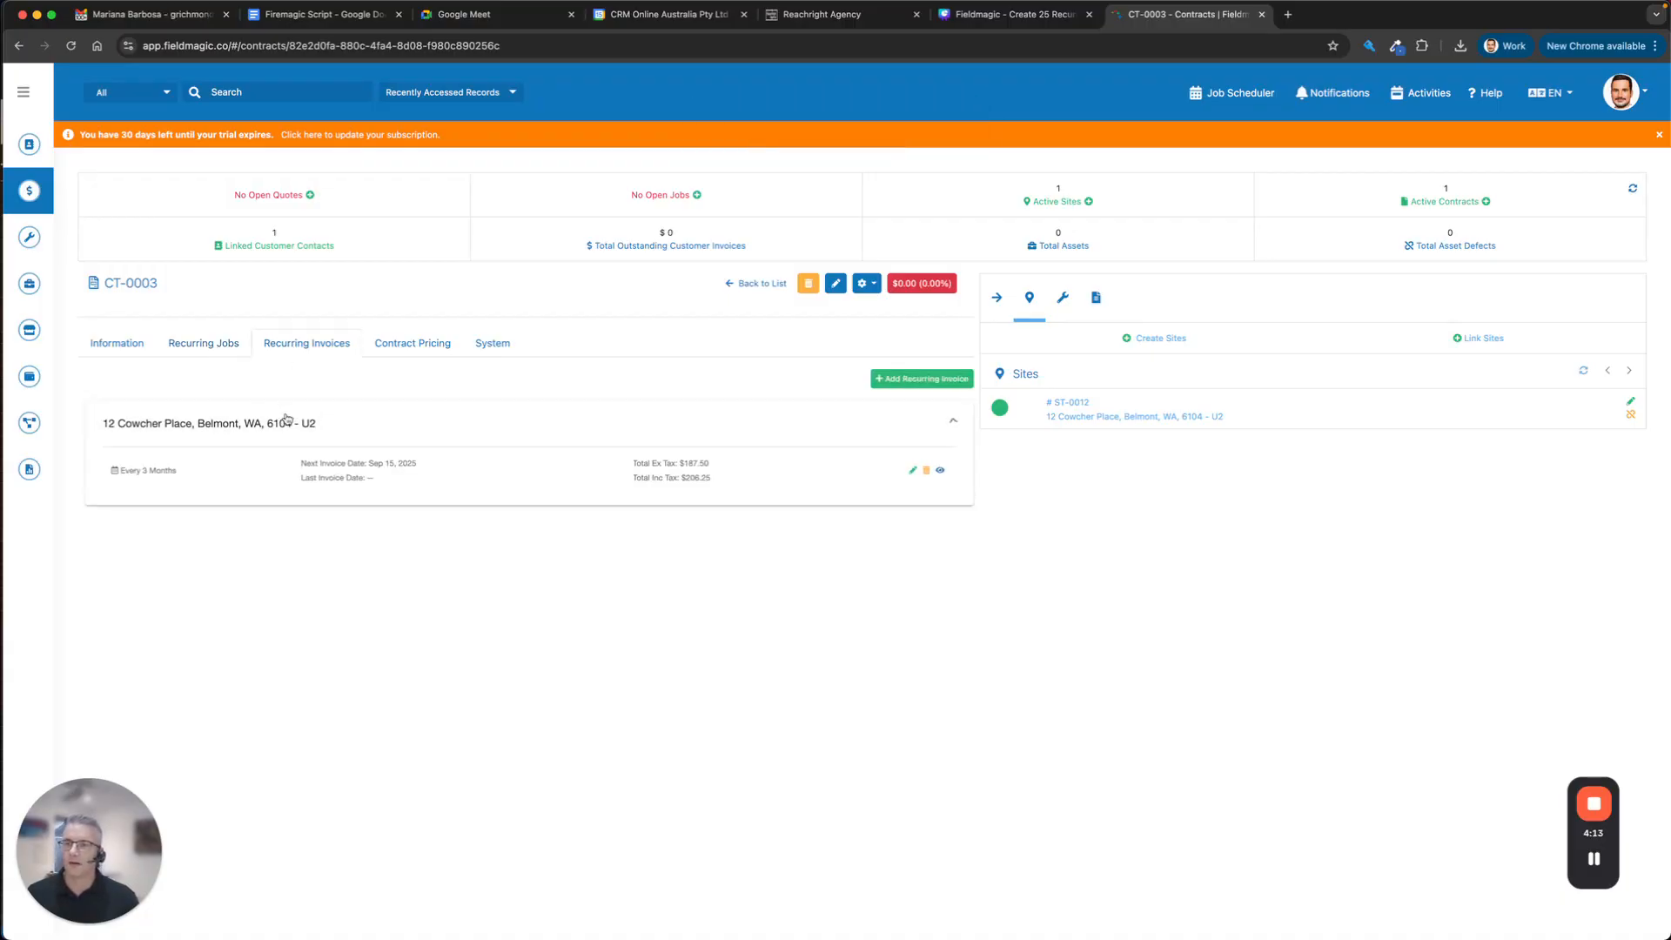
left_click(913, 470)
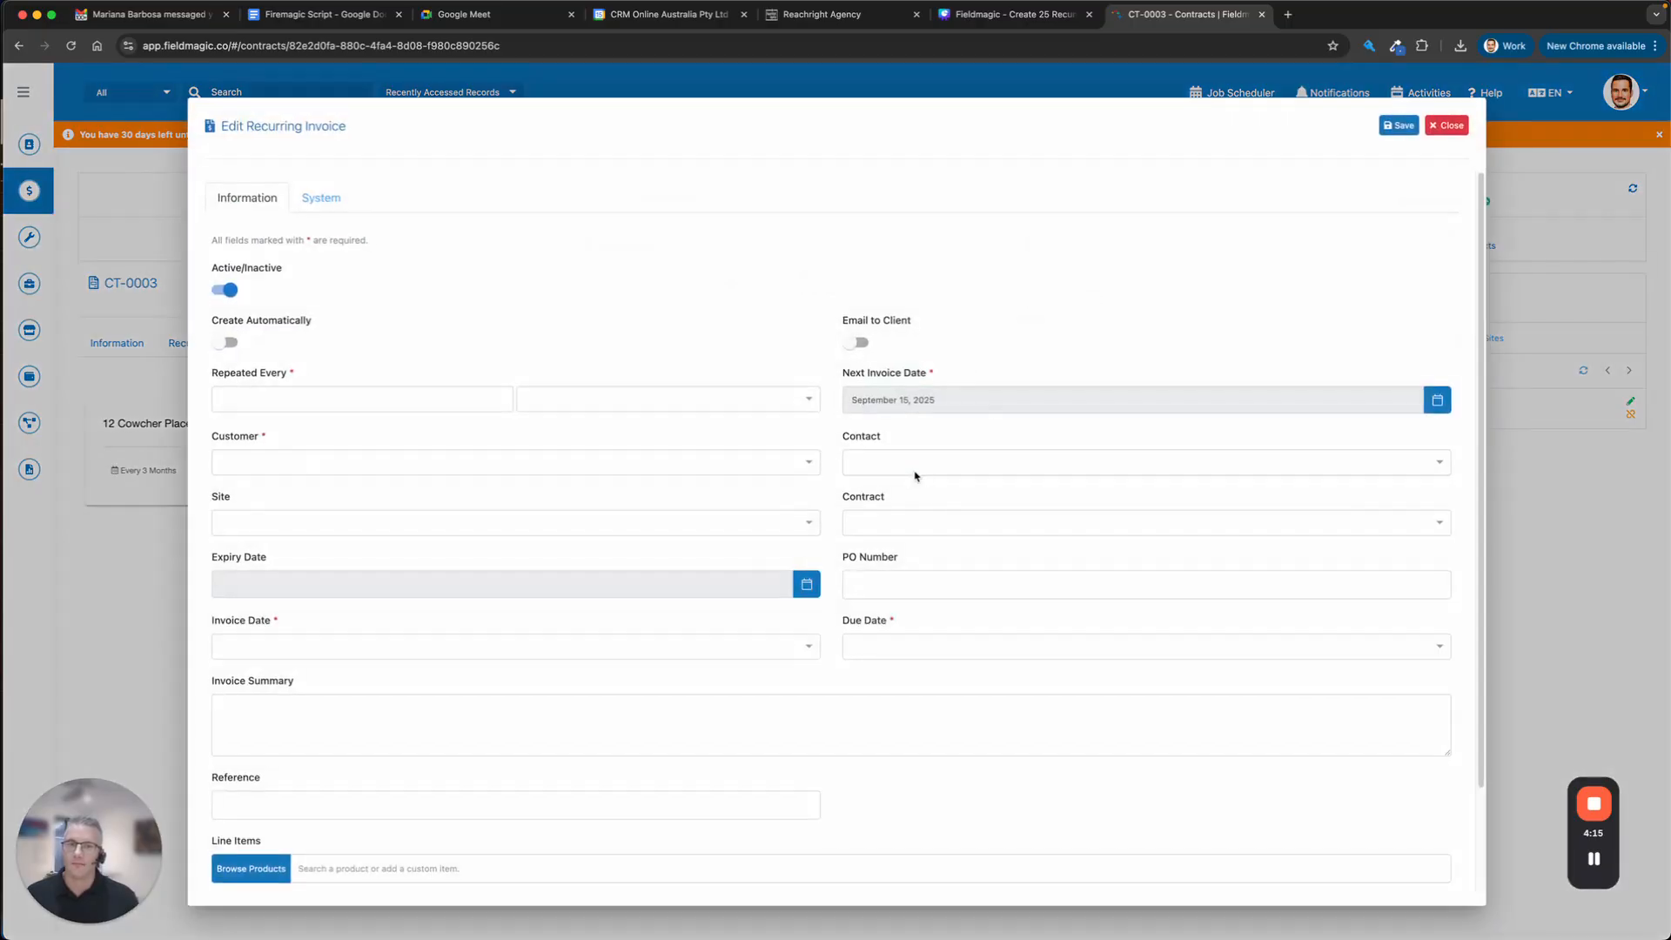
scroll(515, 724, "down", 5)
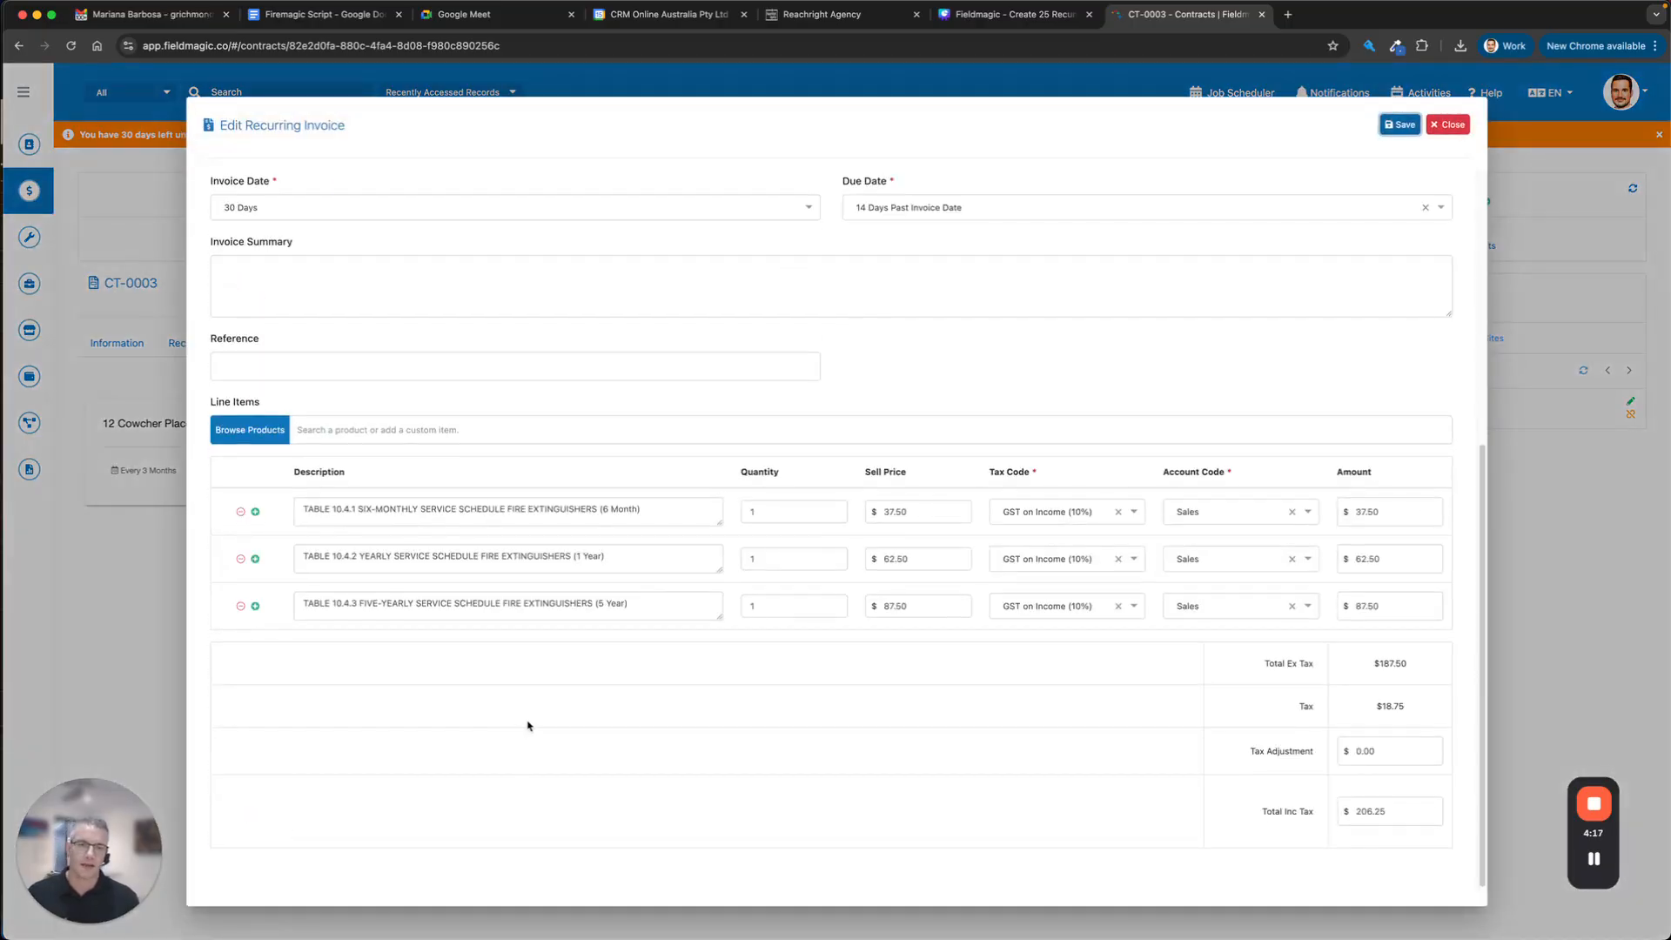
left_click(1447, 126)
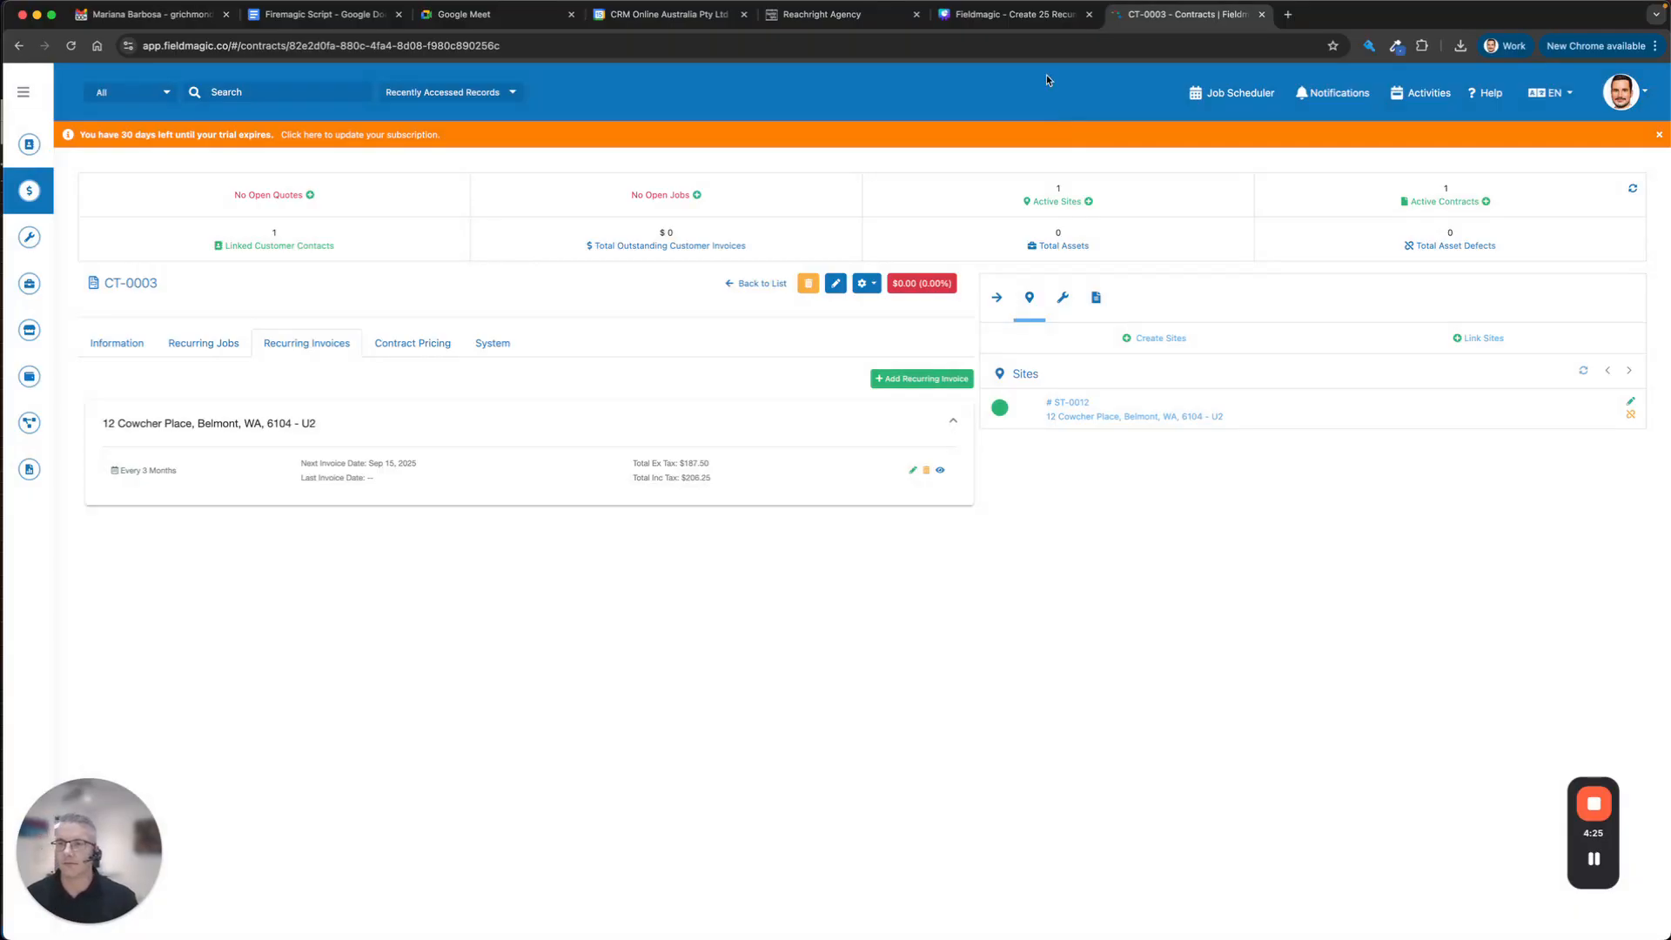
Open contract CT-0001 for Fullworks Fire Safety from the Contracts list.
mouse_move(31, 188)
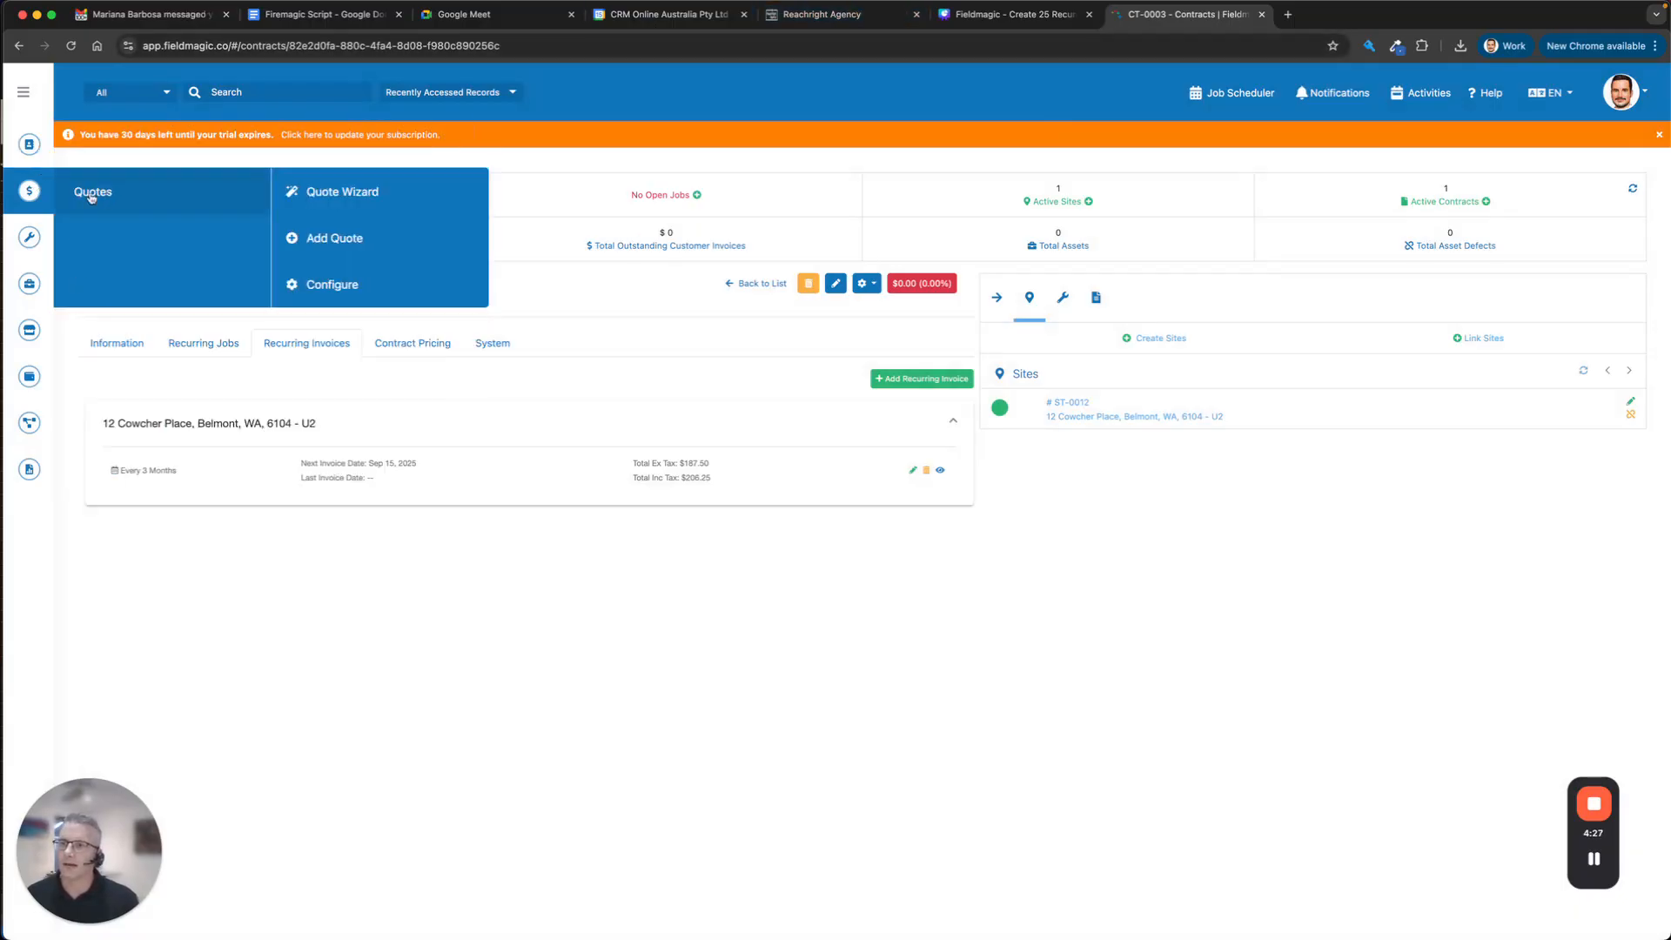
mouse_move(32, 146)
left_click(98, 247)
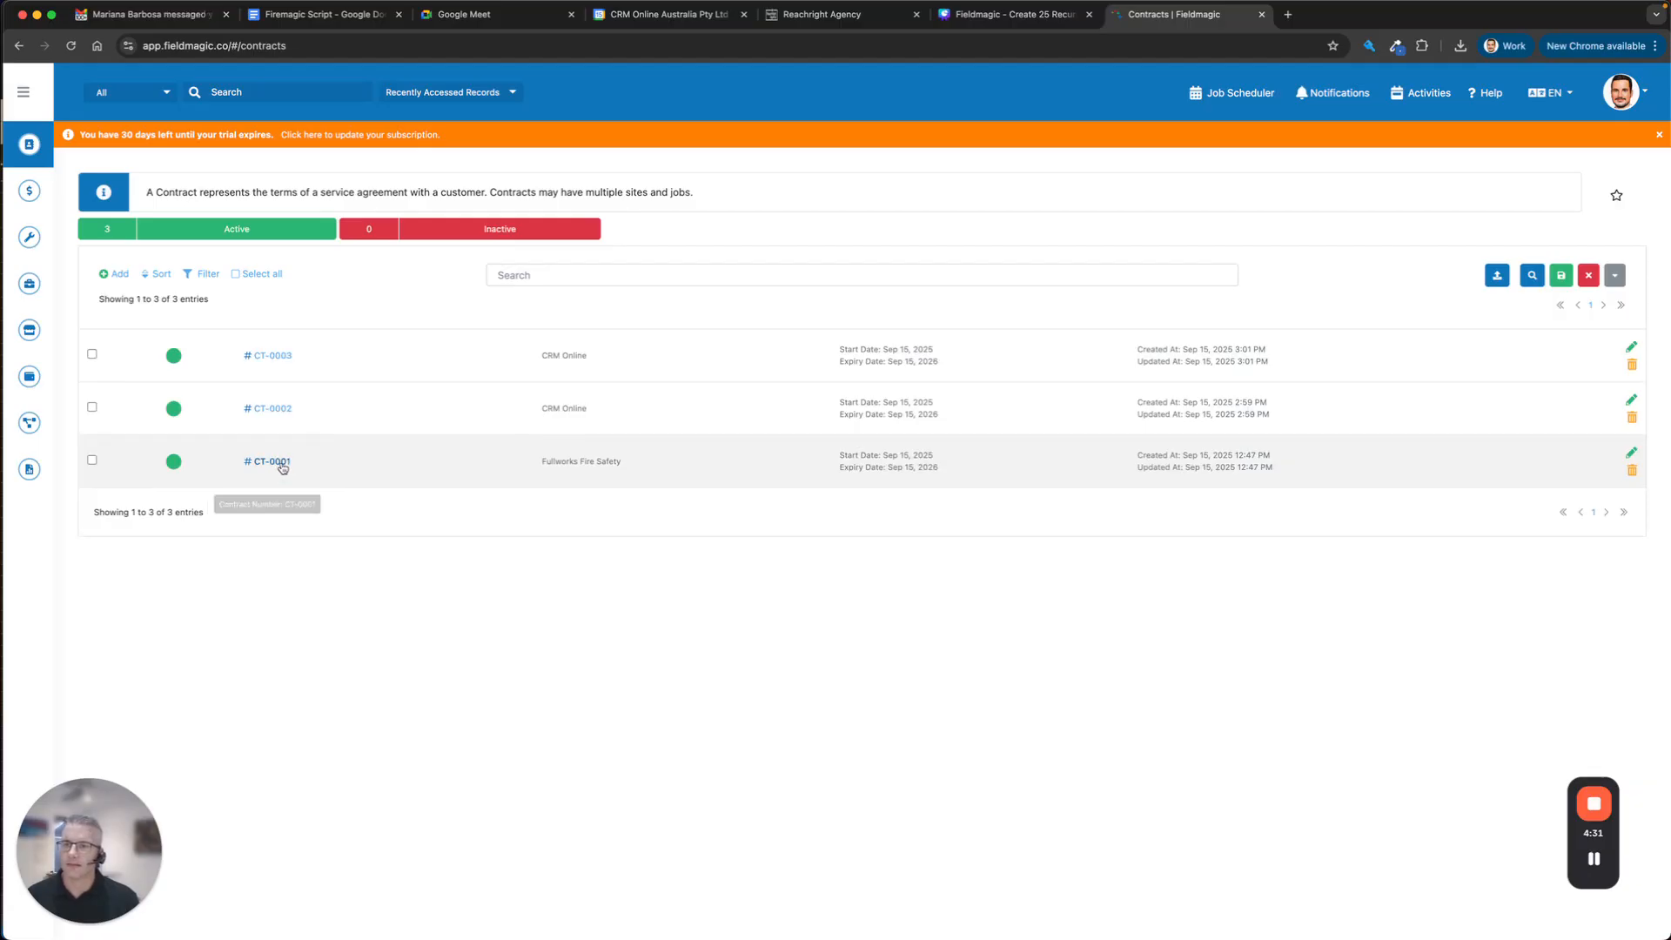
left_click(273, 462)
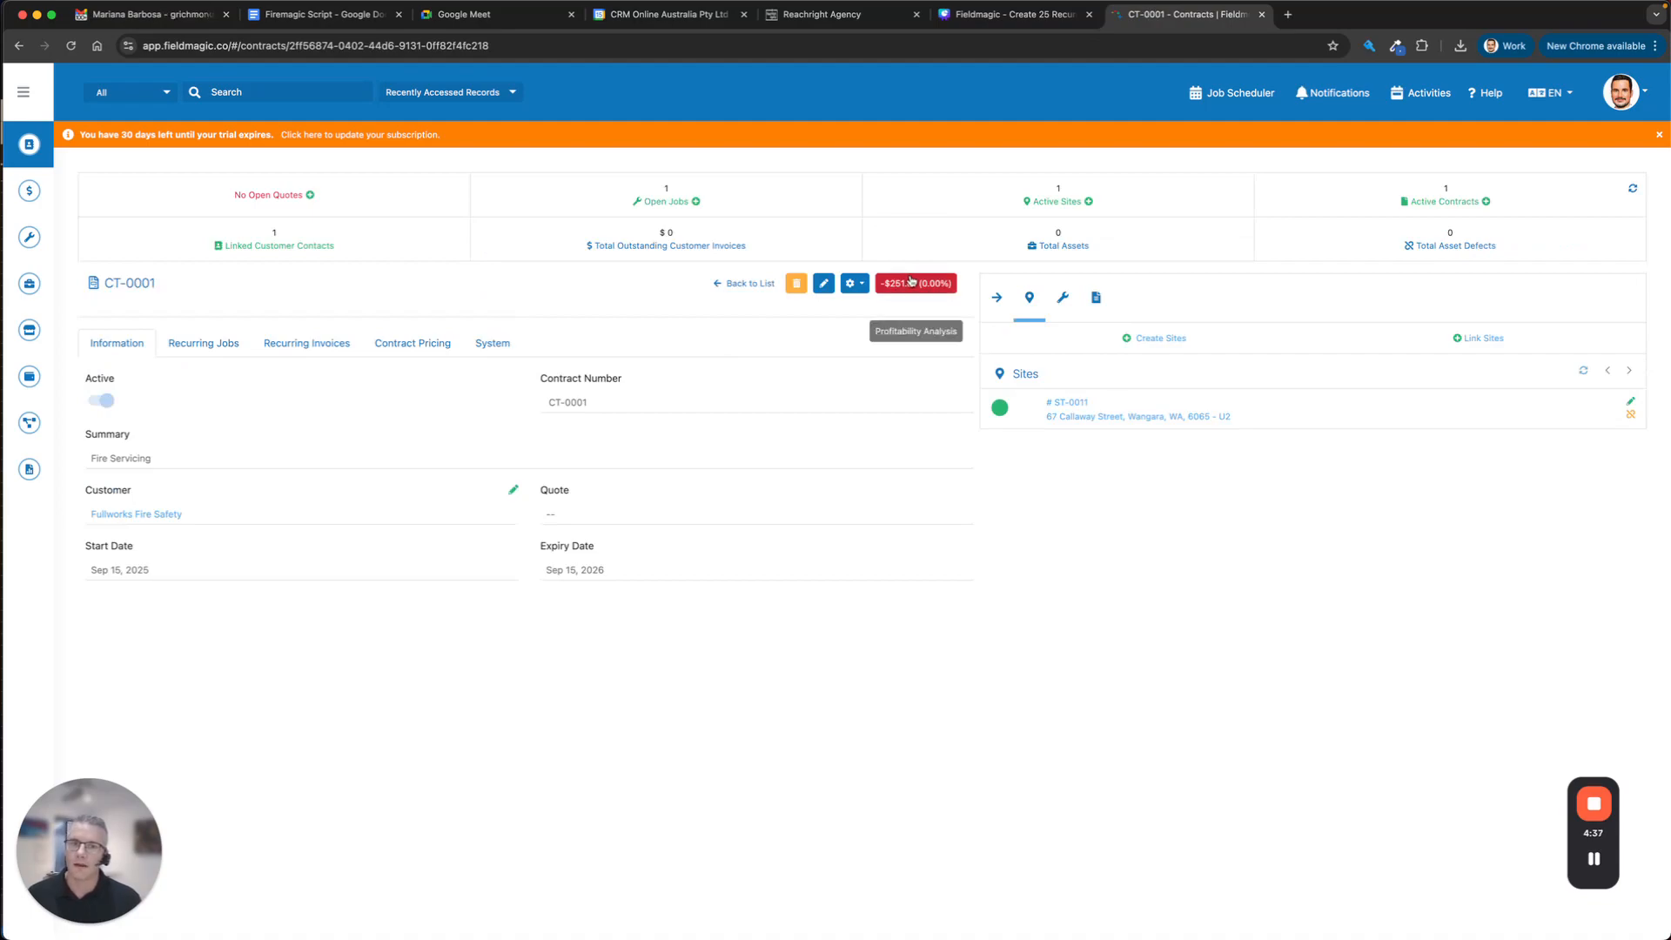
Review CT-0001's profitability tables, showing a $251.01 loss.
left_click(913, 283)
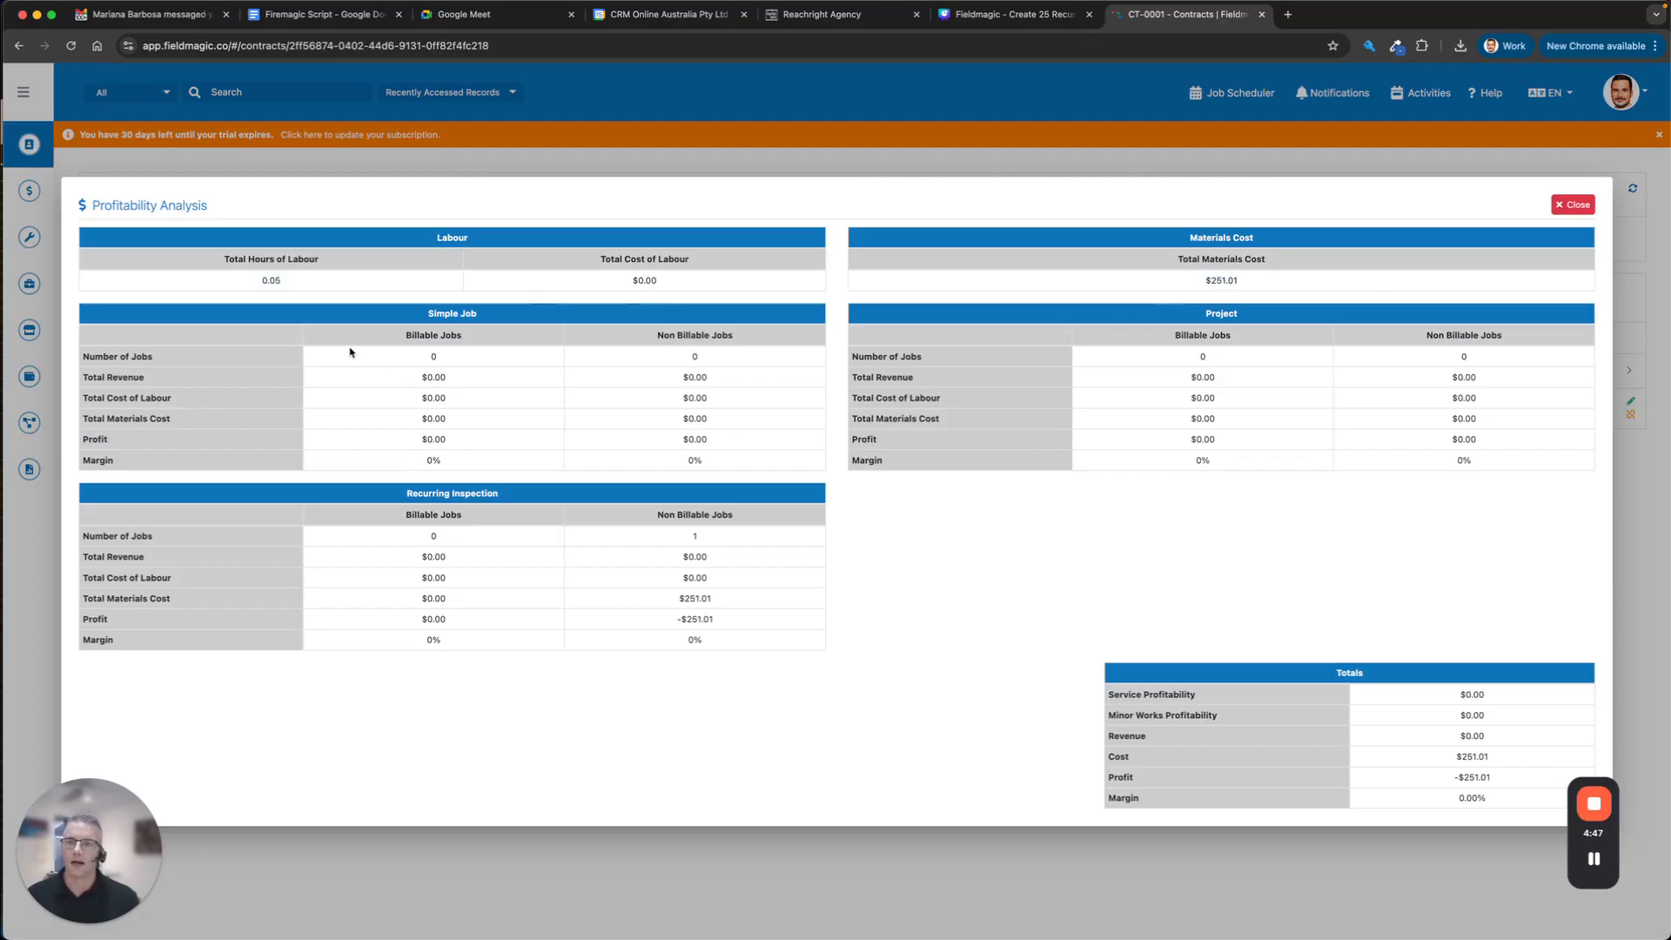
left_click_drag(354, 354, 789, 644)
left_click(789, 644)
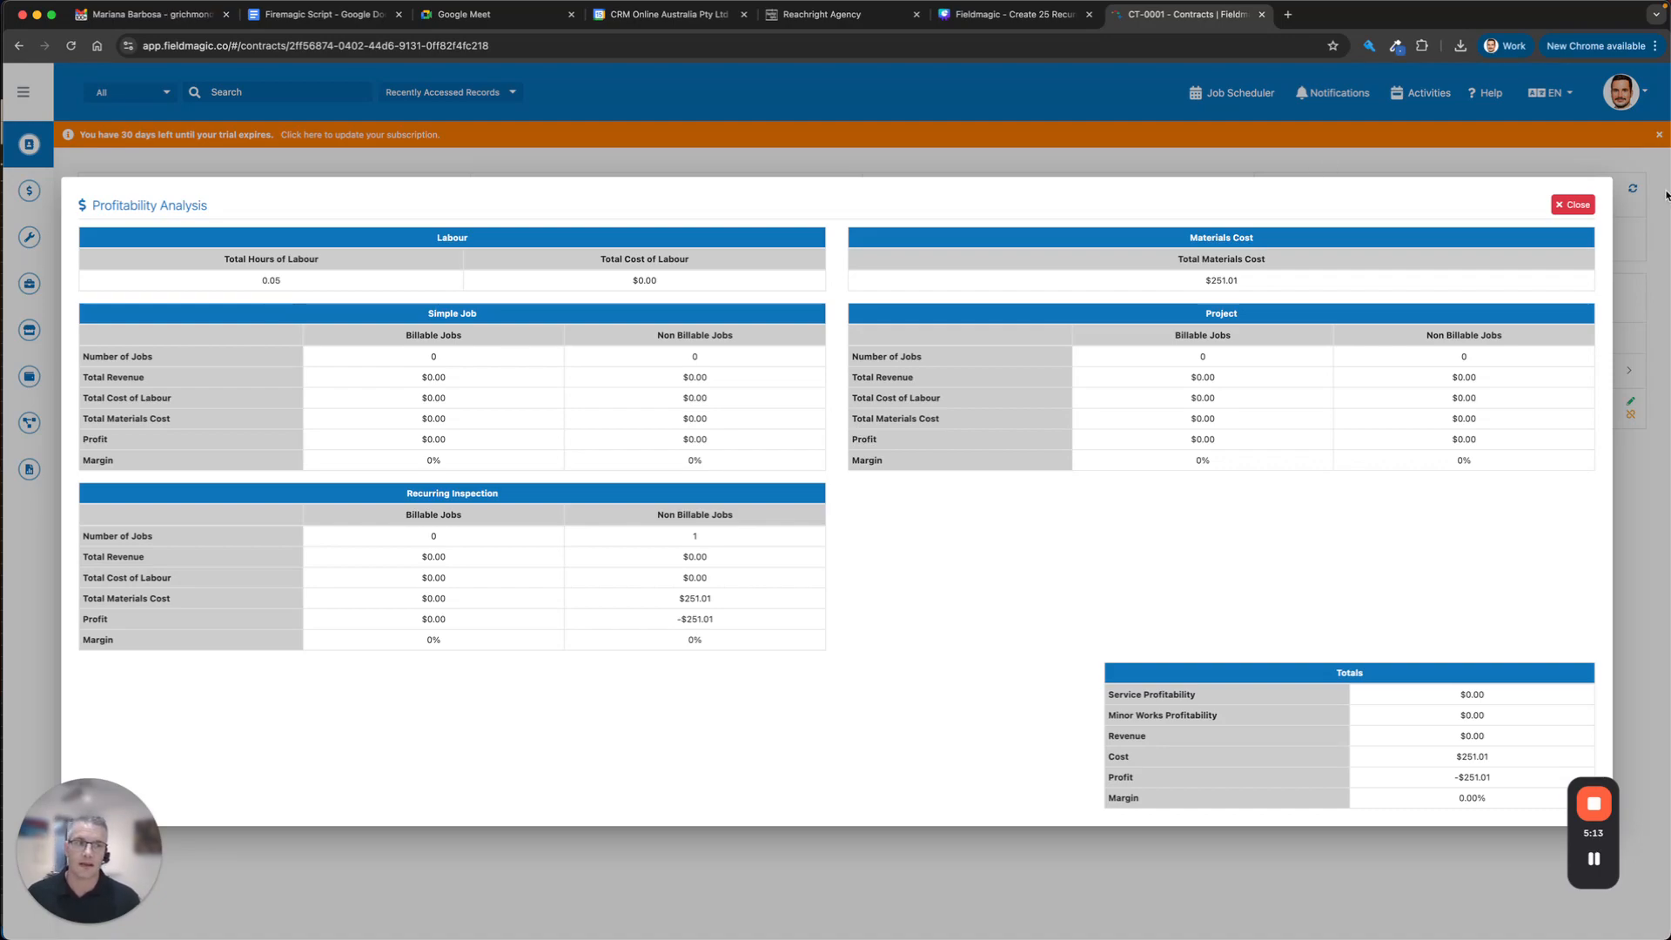
left_click(1574, 205)
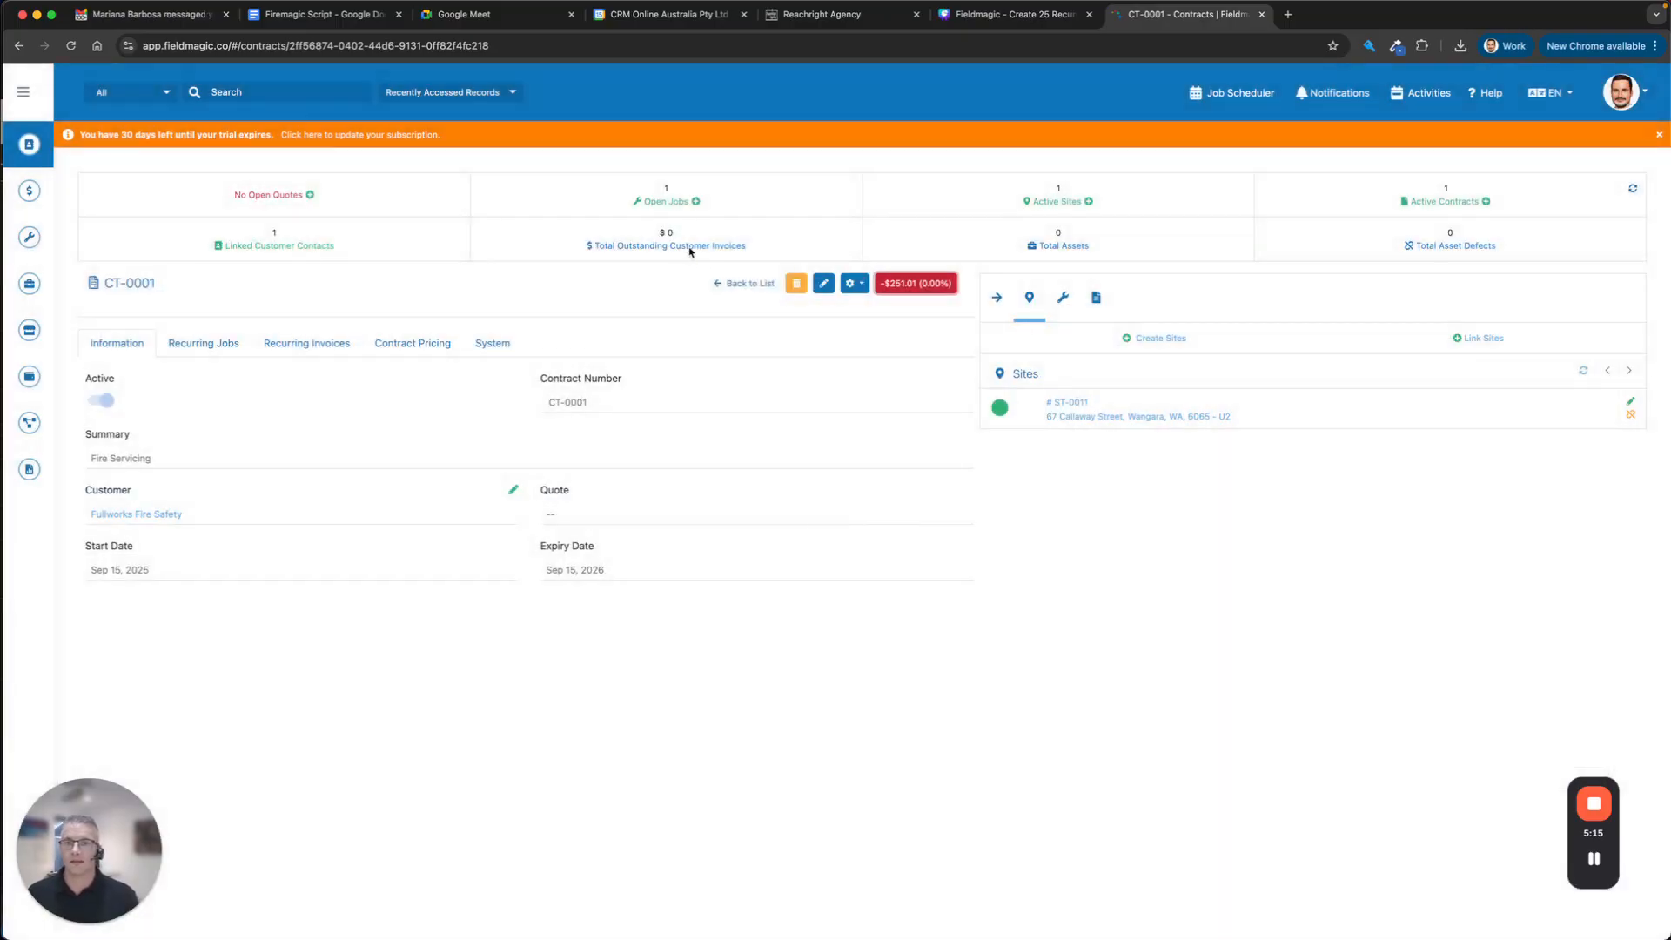
Check Fullworks Fire Safety's customer profitability, then return to the Contracts list showing CT-0001 to CT-0003.
left_click(162, 515)
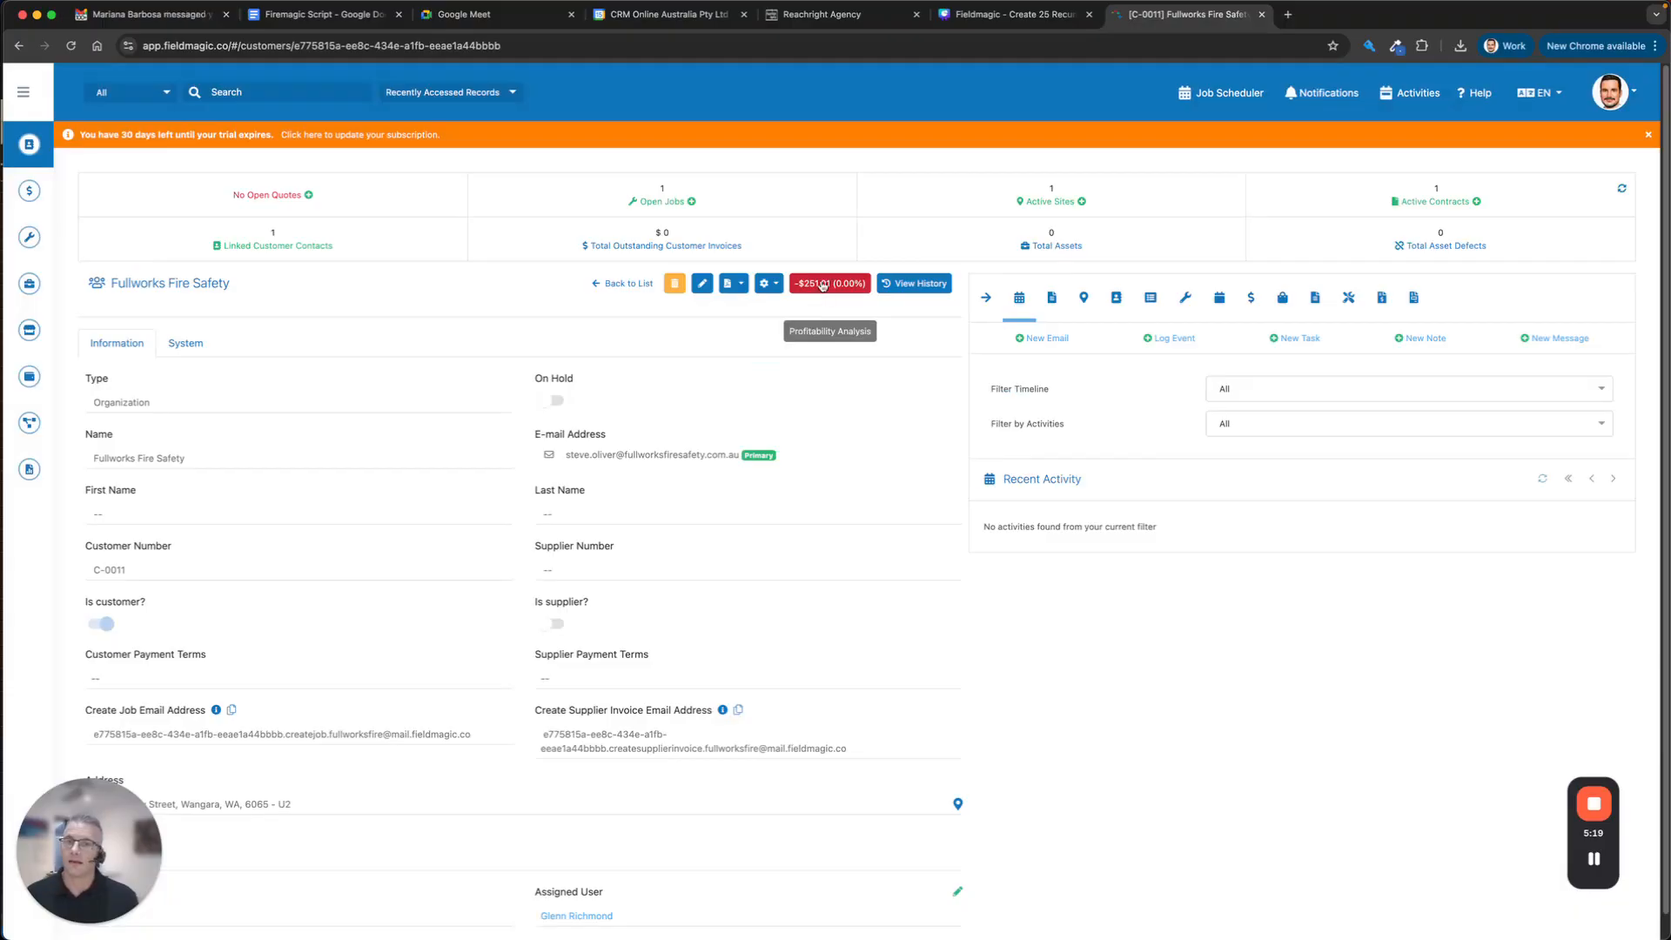
left_click(823, 285)
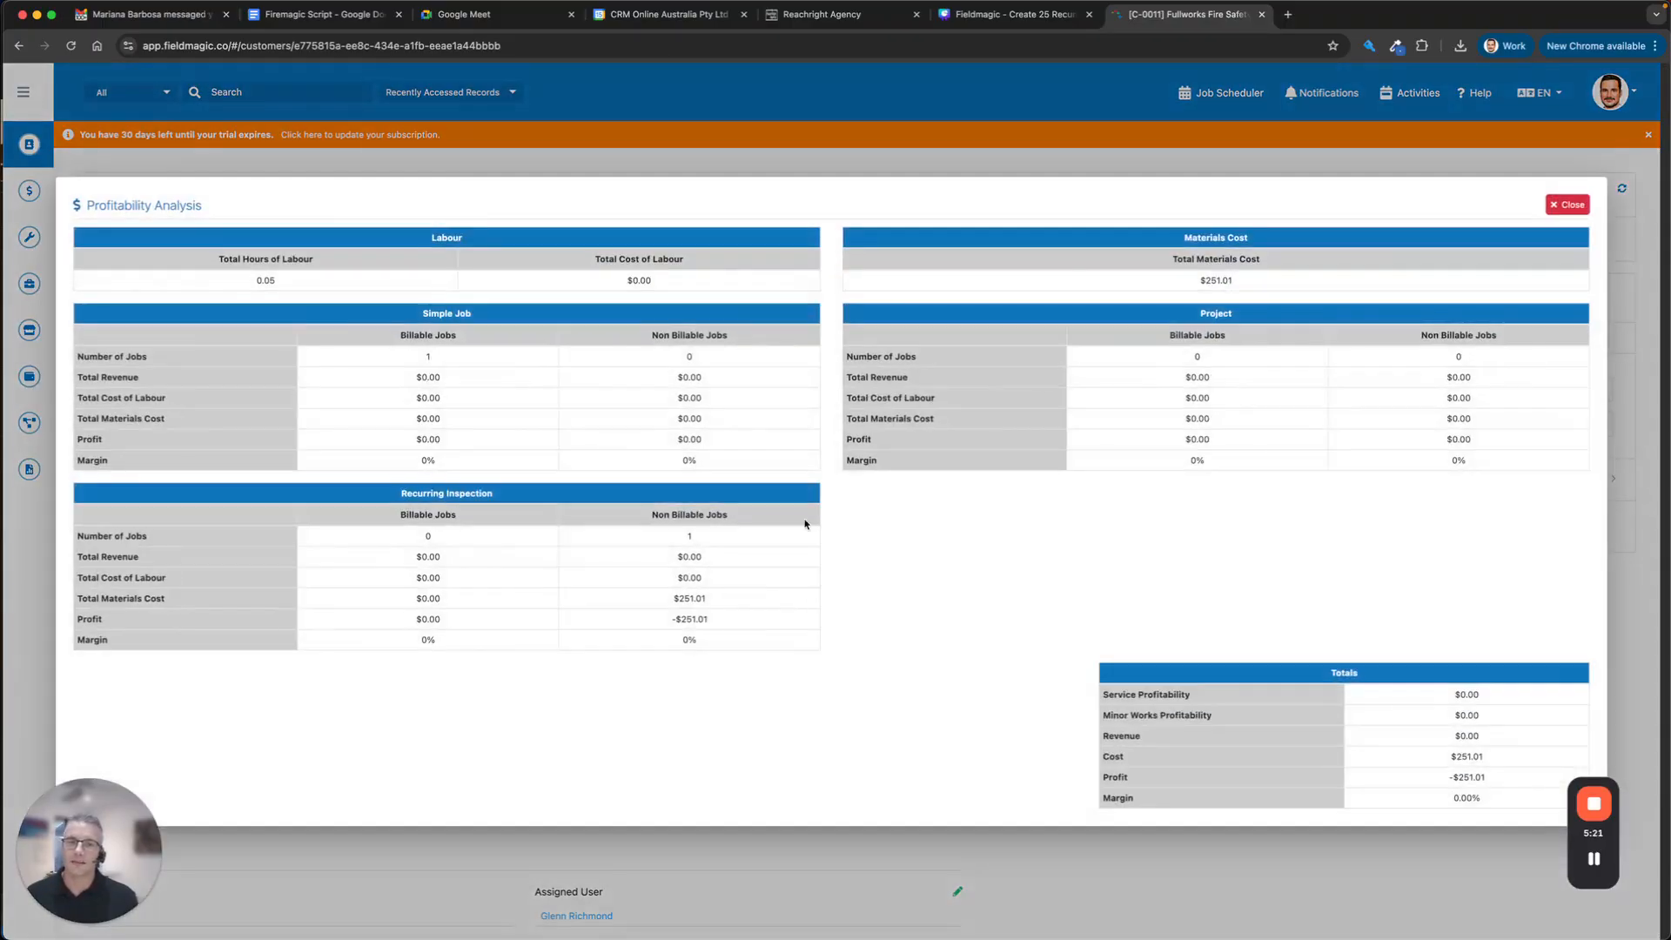
left_click(1564, 207)
left_click(18, 44)
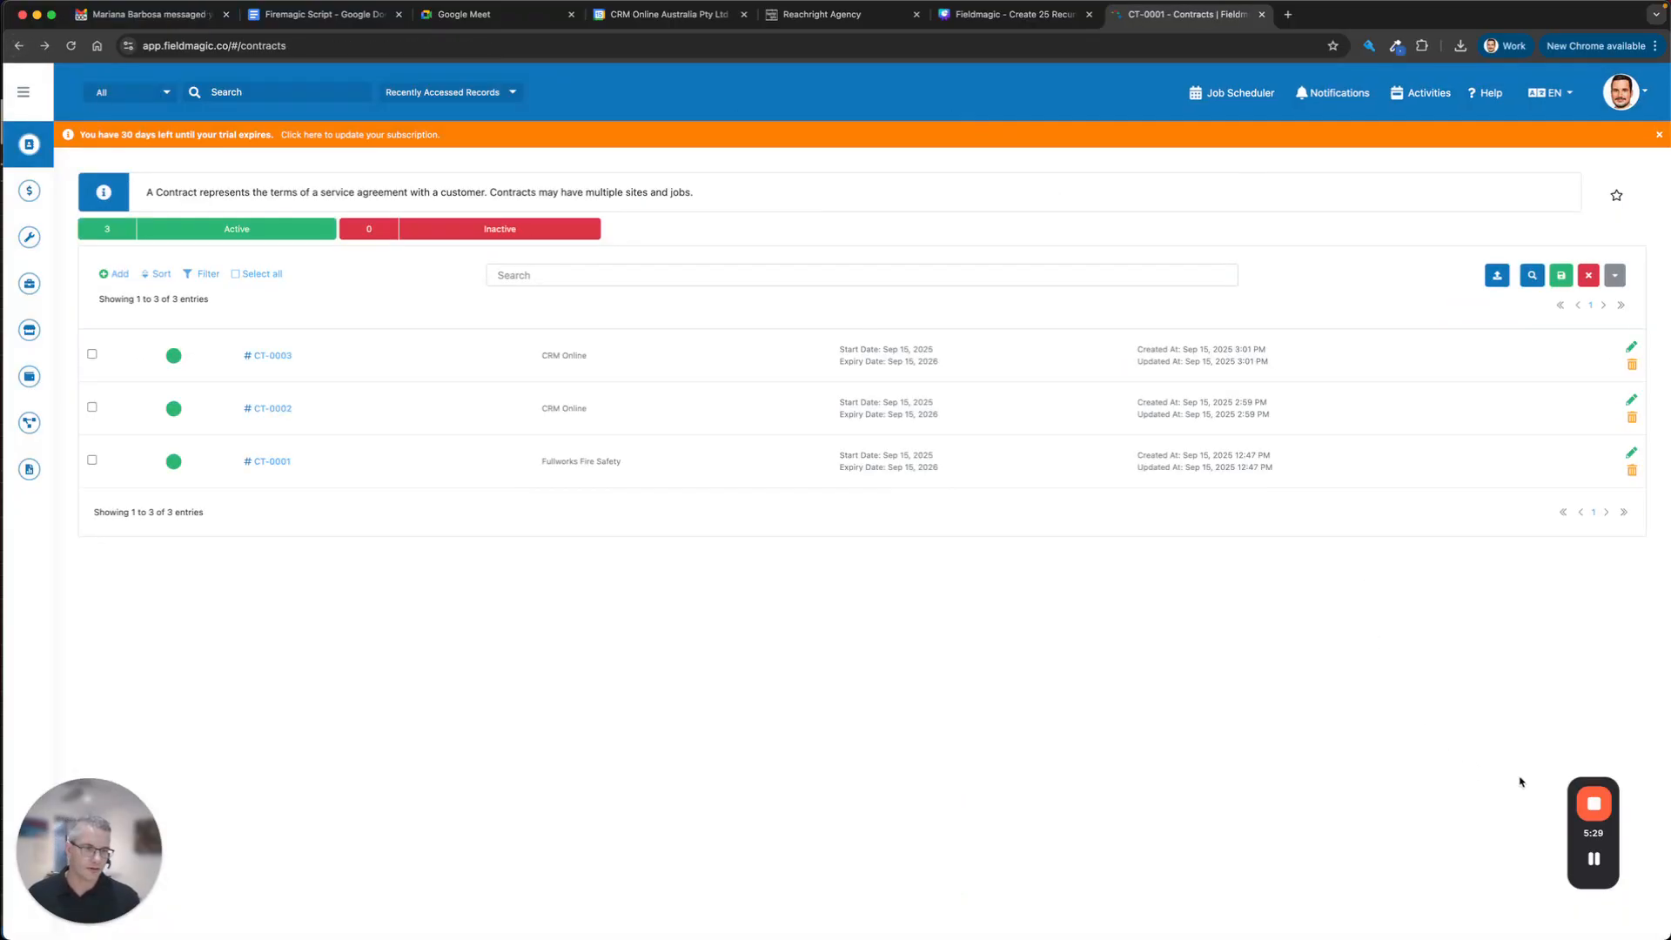
mouse_move(1598, 802)
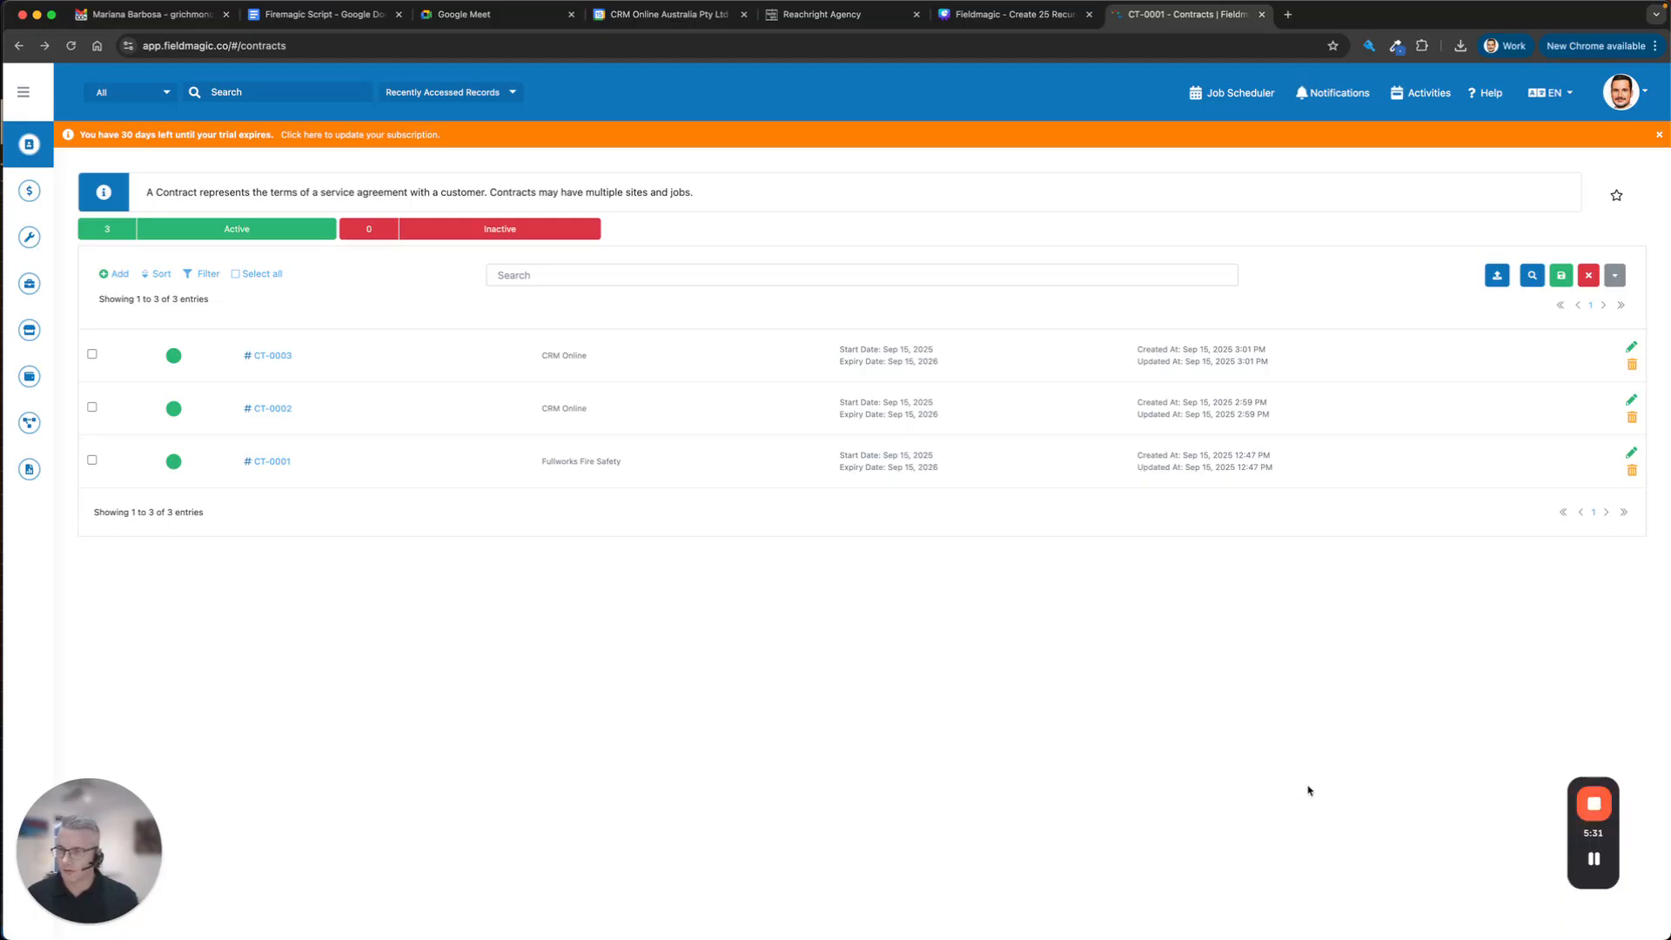